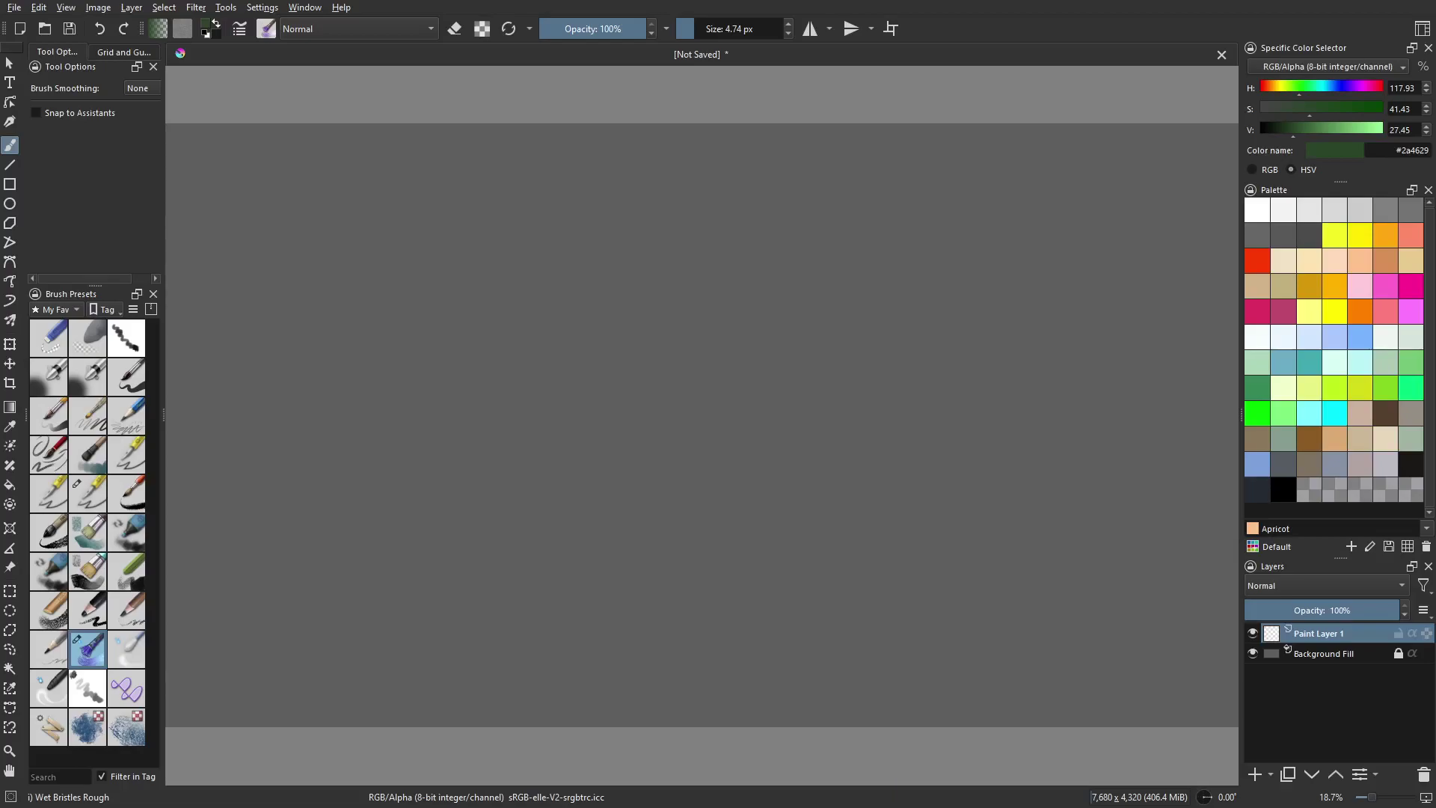
Look through the application settings options and dismiss them without choosing anything
click(262, 8)
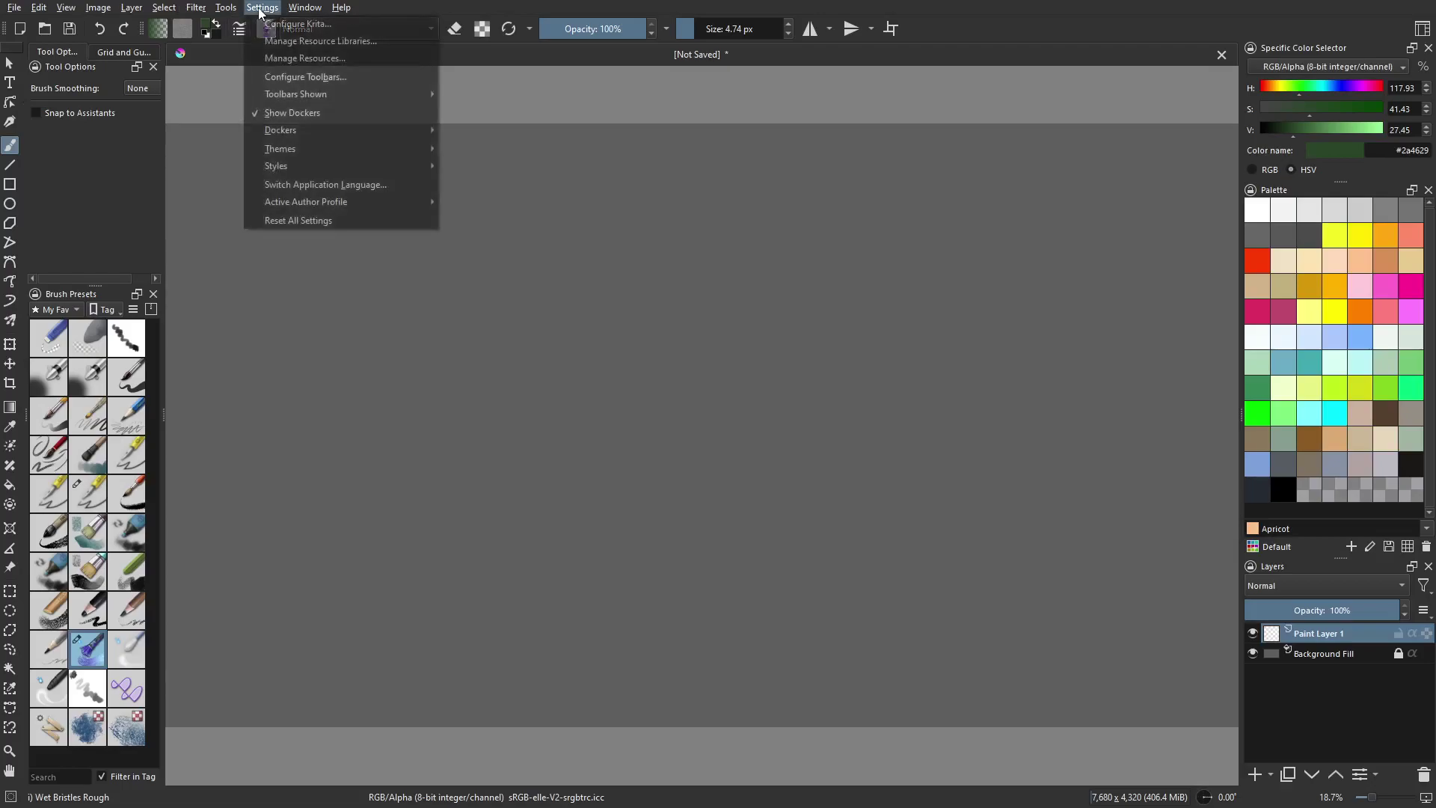
mouse_move(316, 127)
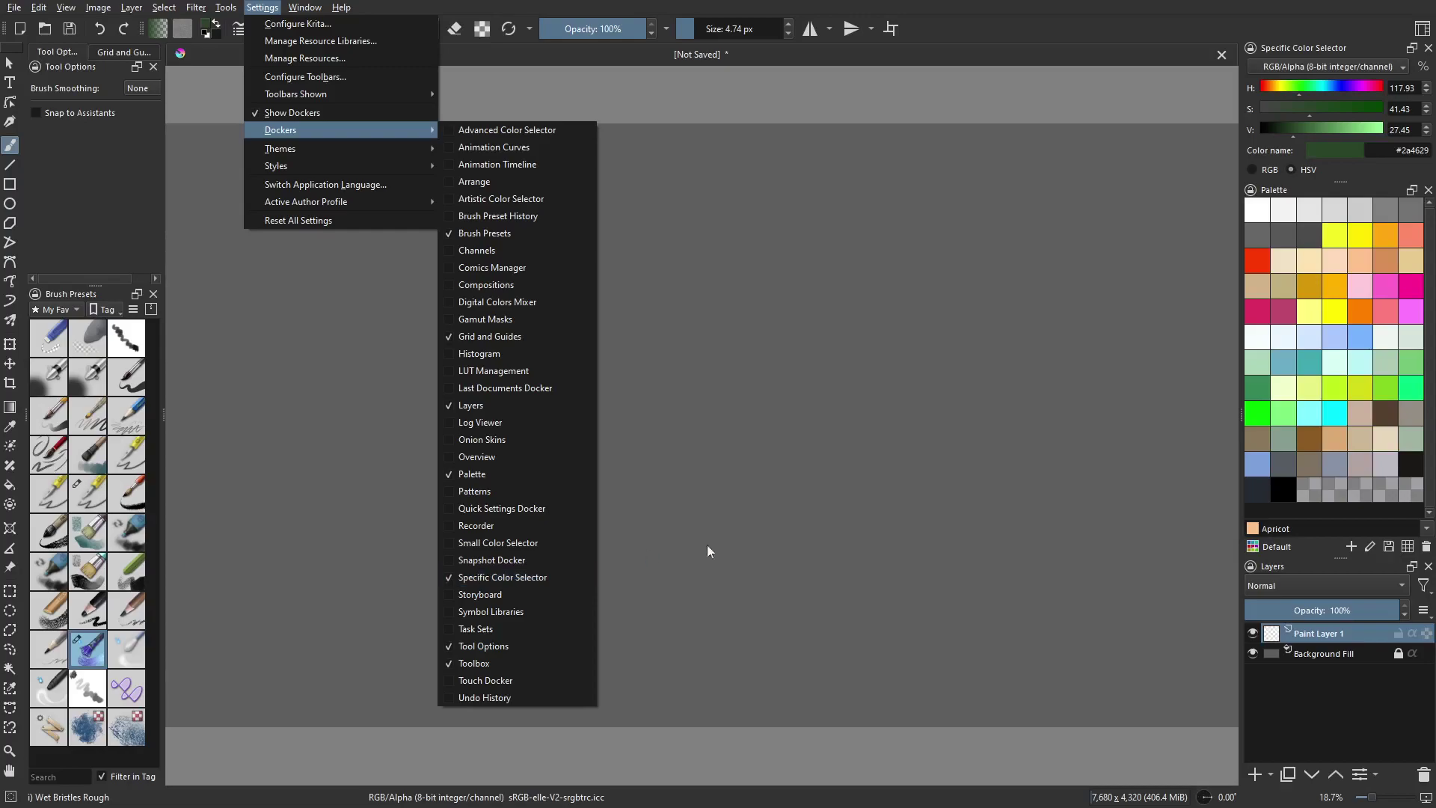
key(Escape)
key(Escape)
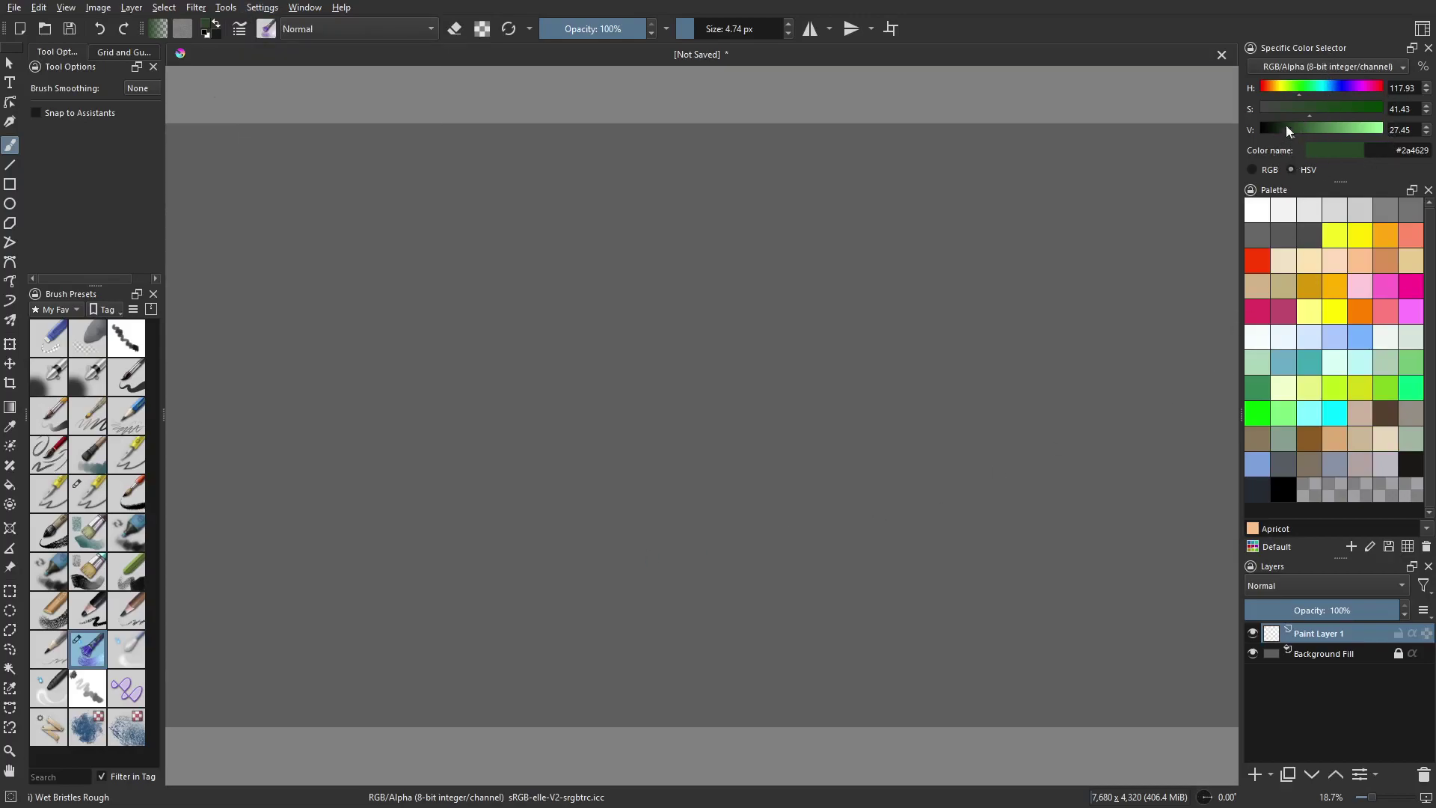
Toggle the colour readout between RGB and HSV and select the hex code #2a4629
click(1253, 171)
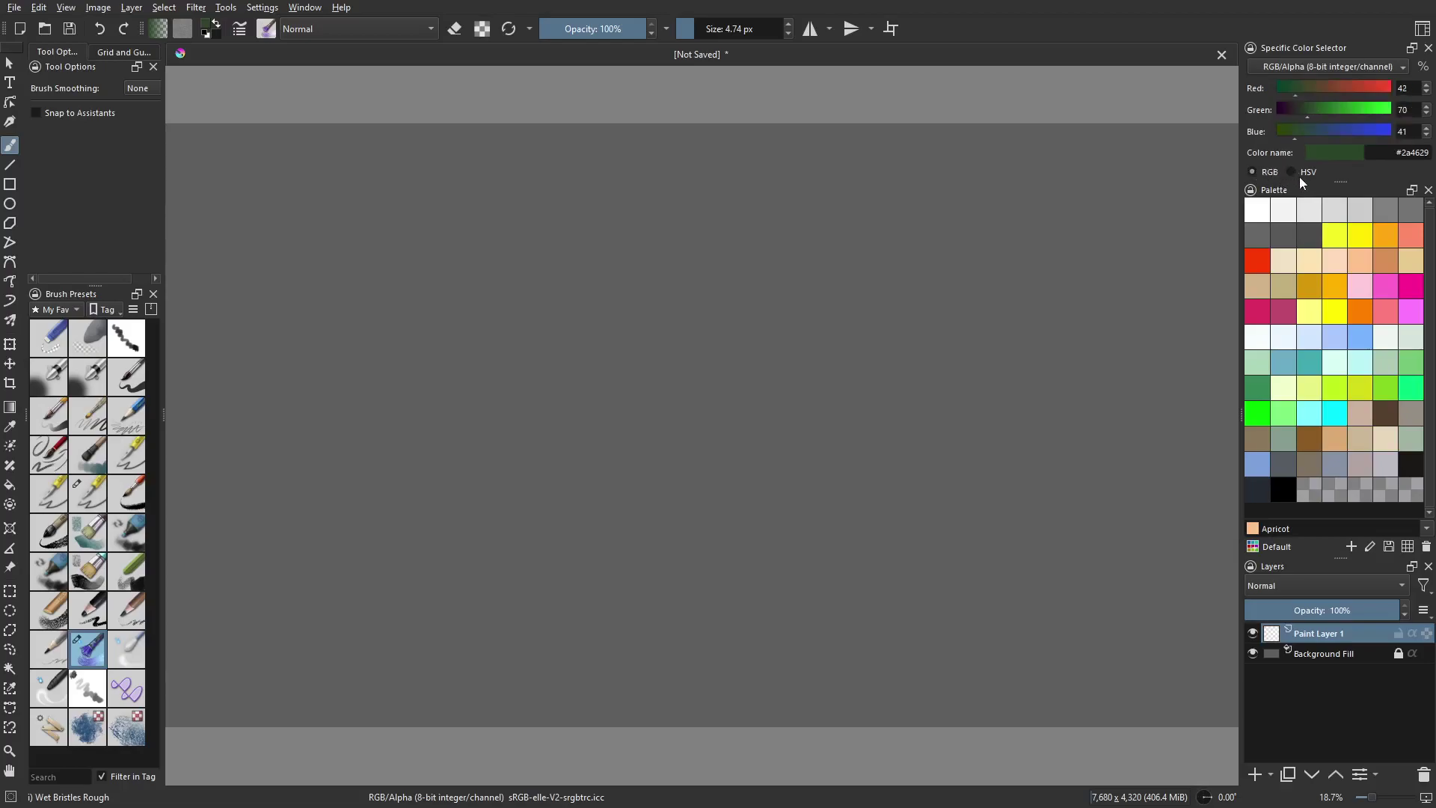
click(1294, 172)
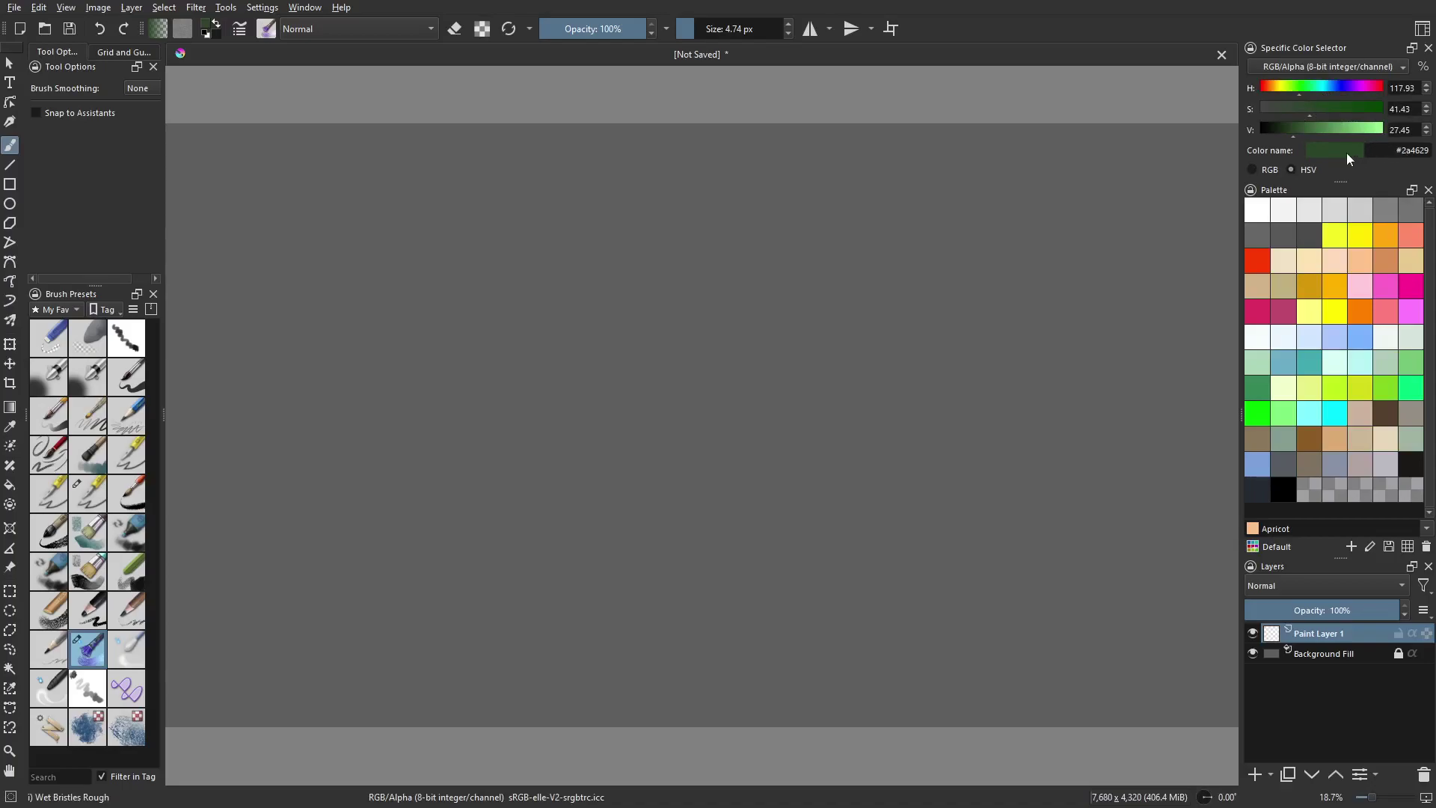
double_click(1407, 153)
Browse the palette list and switch to the Concept-cookie palette
click(1254, 549)
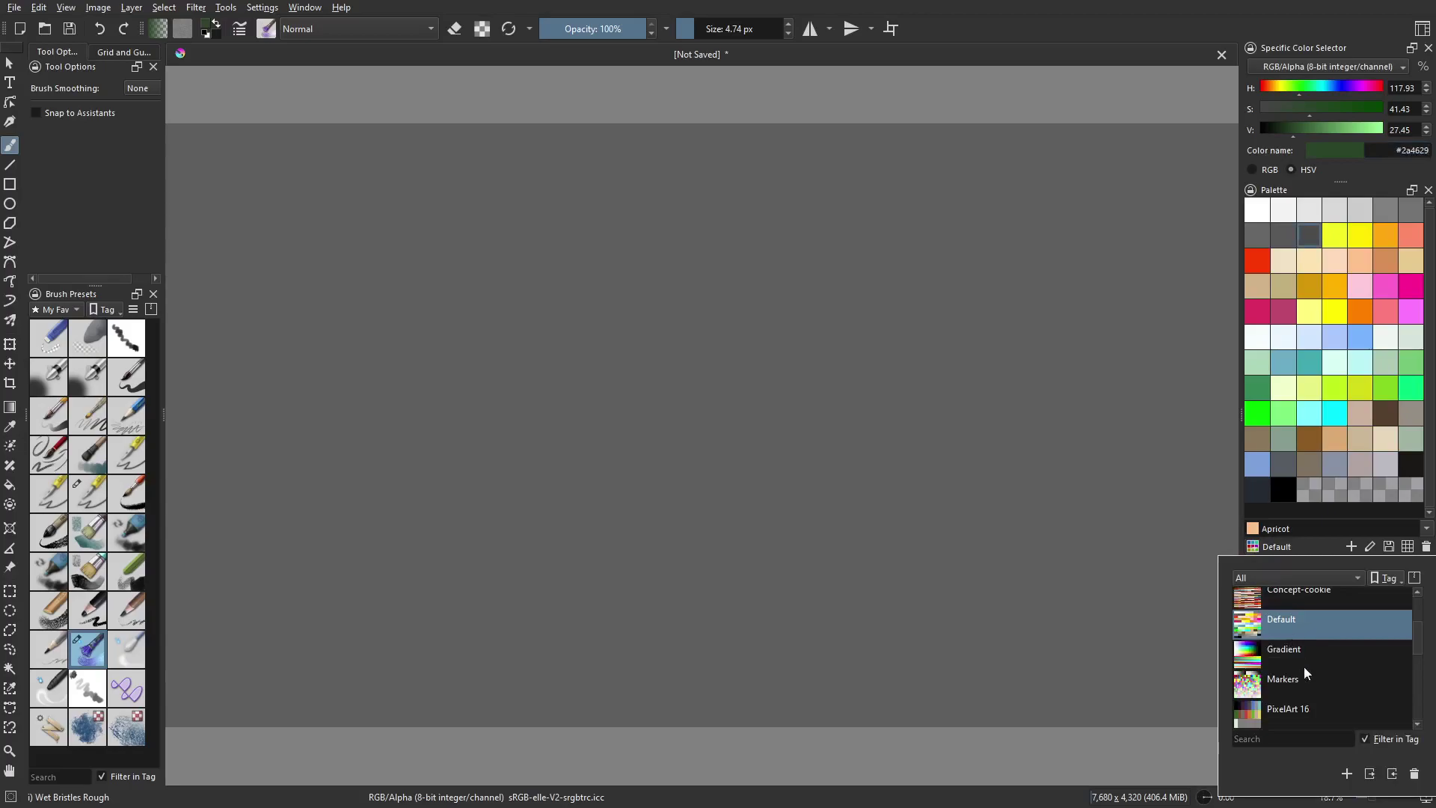
scroll(1316, 656, down, 1)
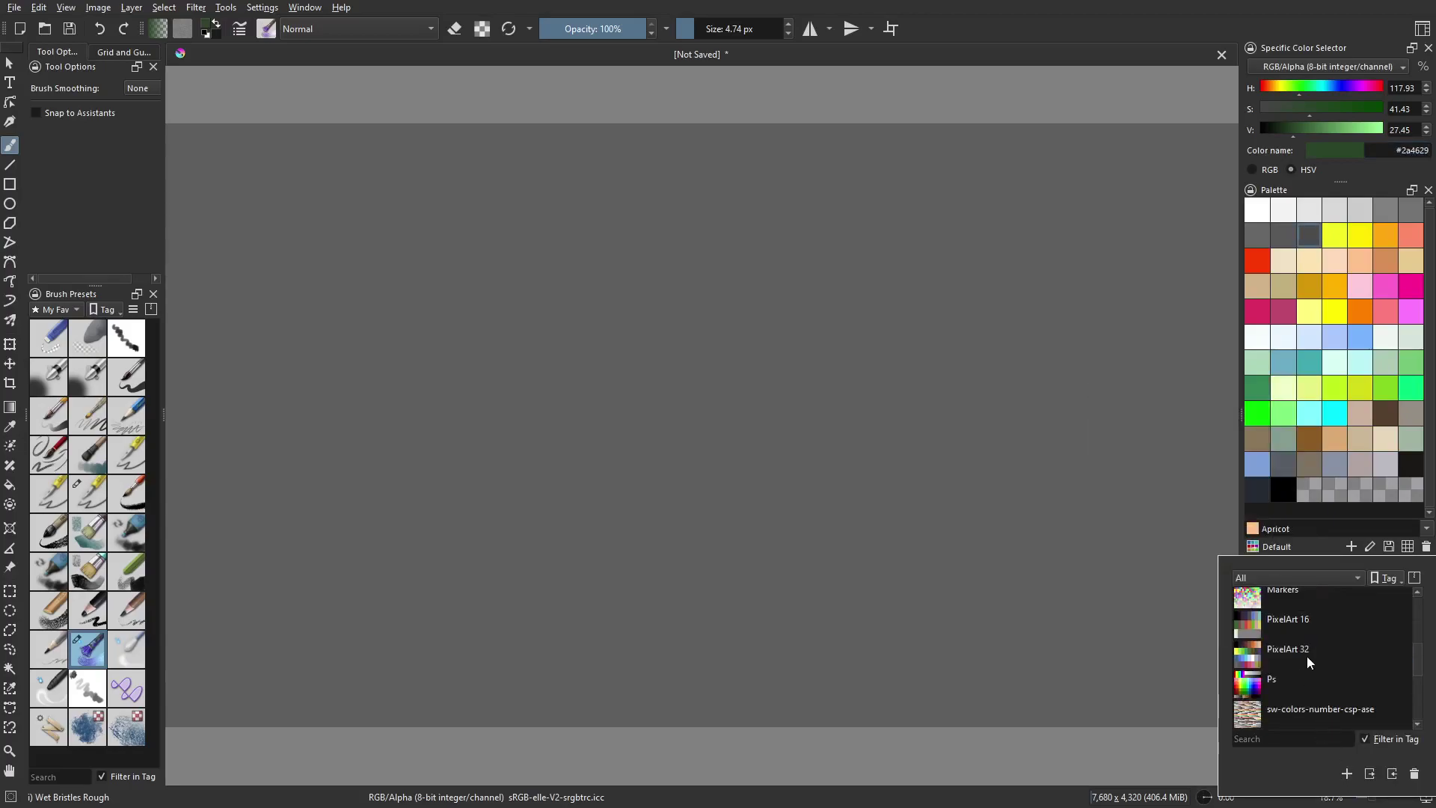
mouse_move(1308, 657)
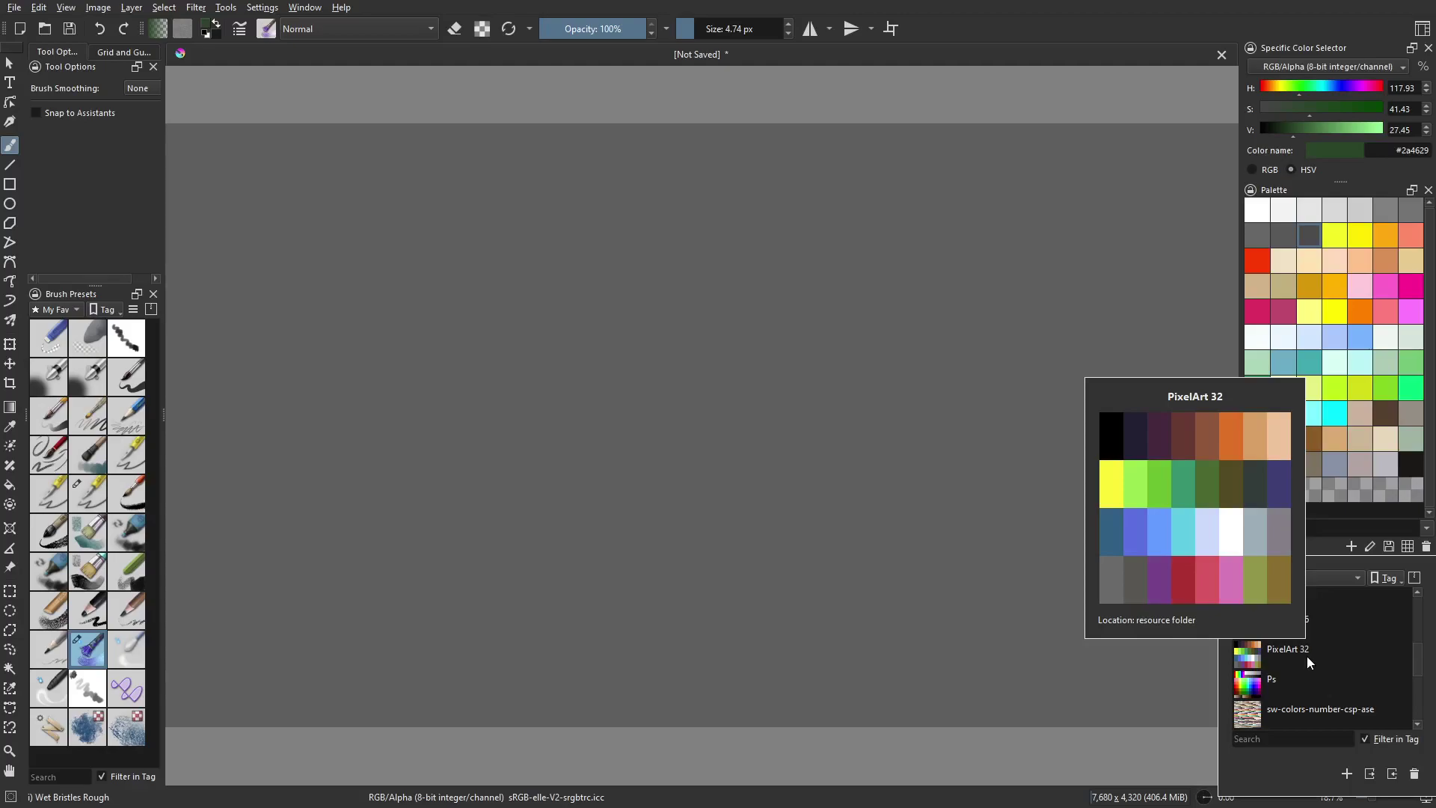
scroll(1335, 670, down, 2)
scroll(1332, 658, up, 5)
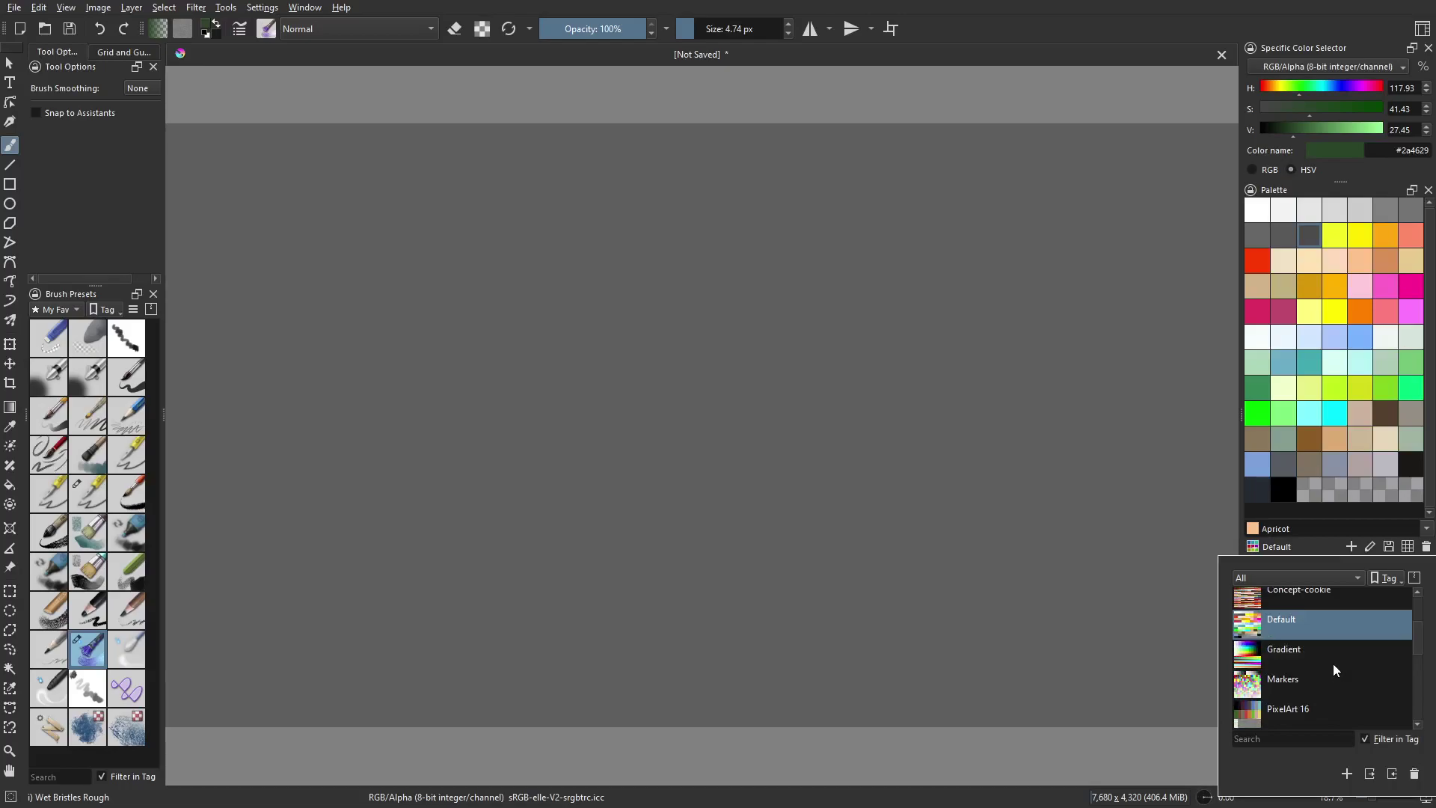
scroll(1346, 676, up, 3)
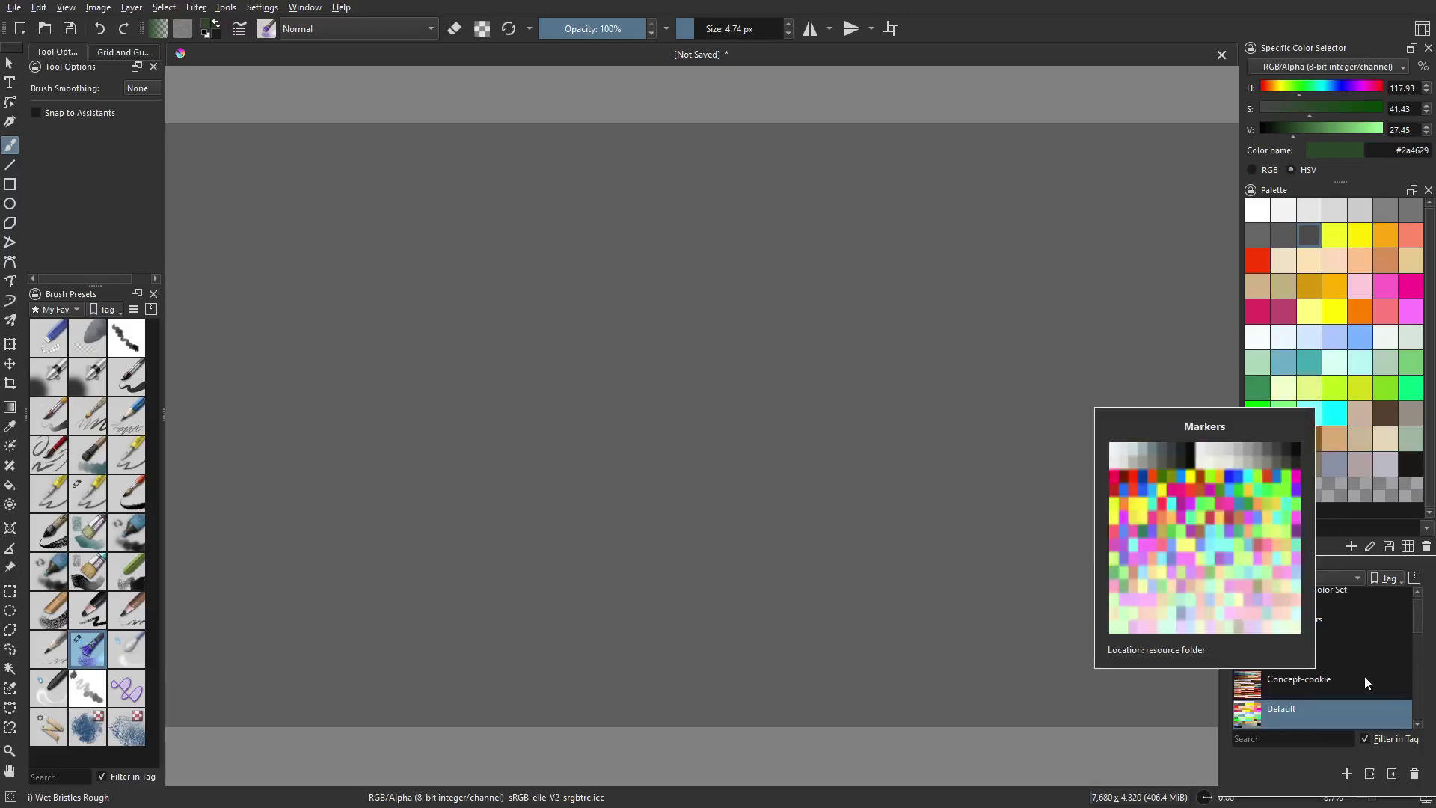
click(1326, 684)
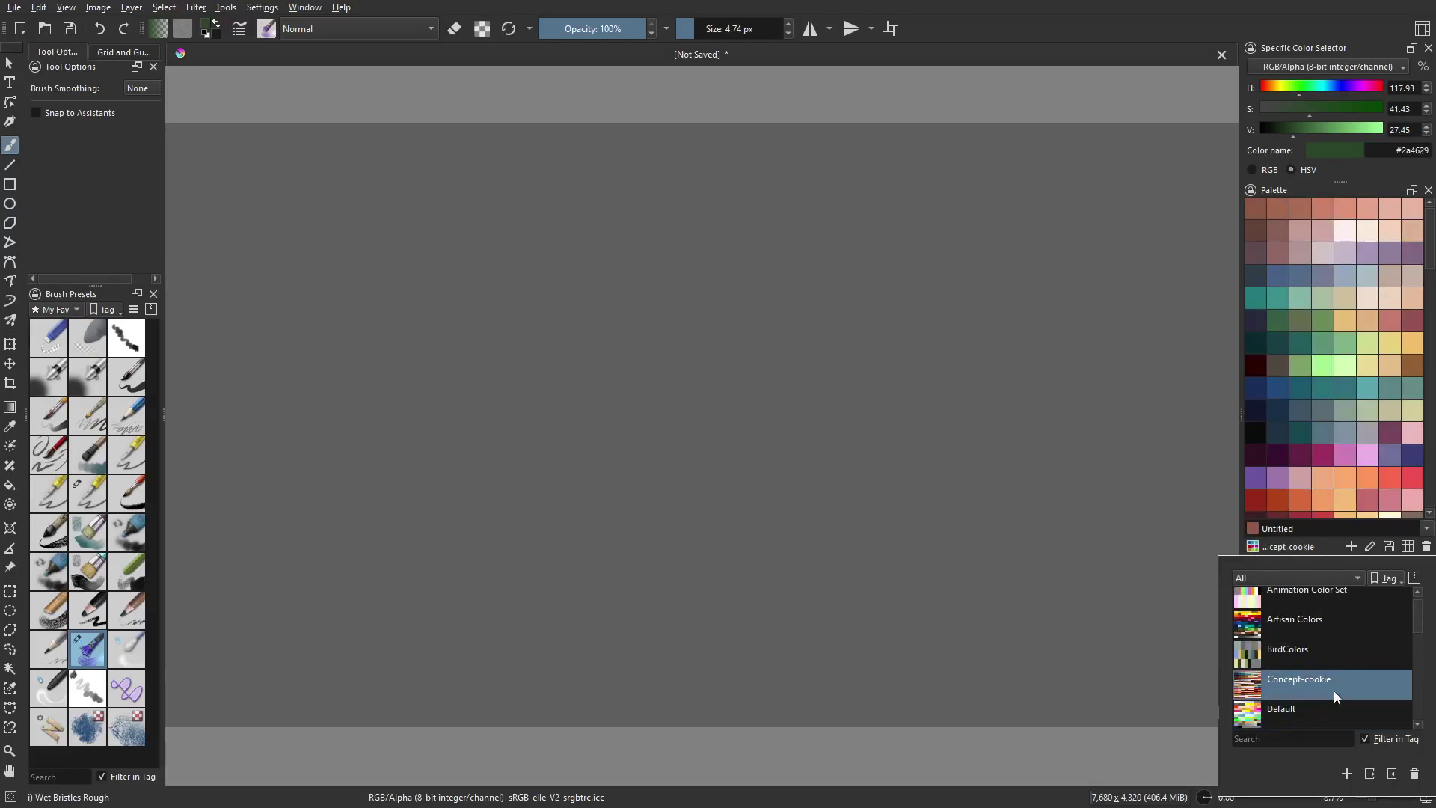
Switch the palette to Artisan Colors and scroll through the list
click(1307, 629)
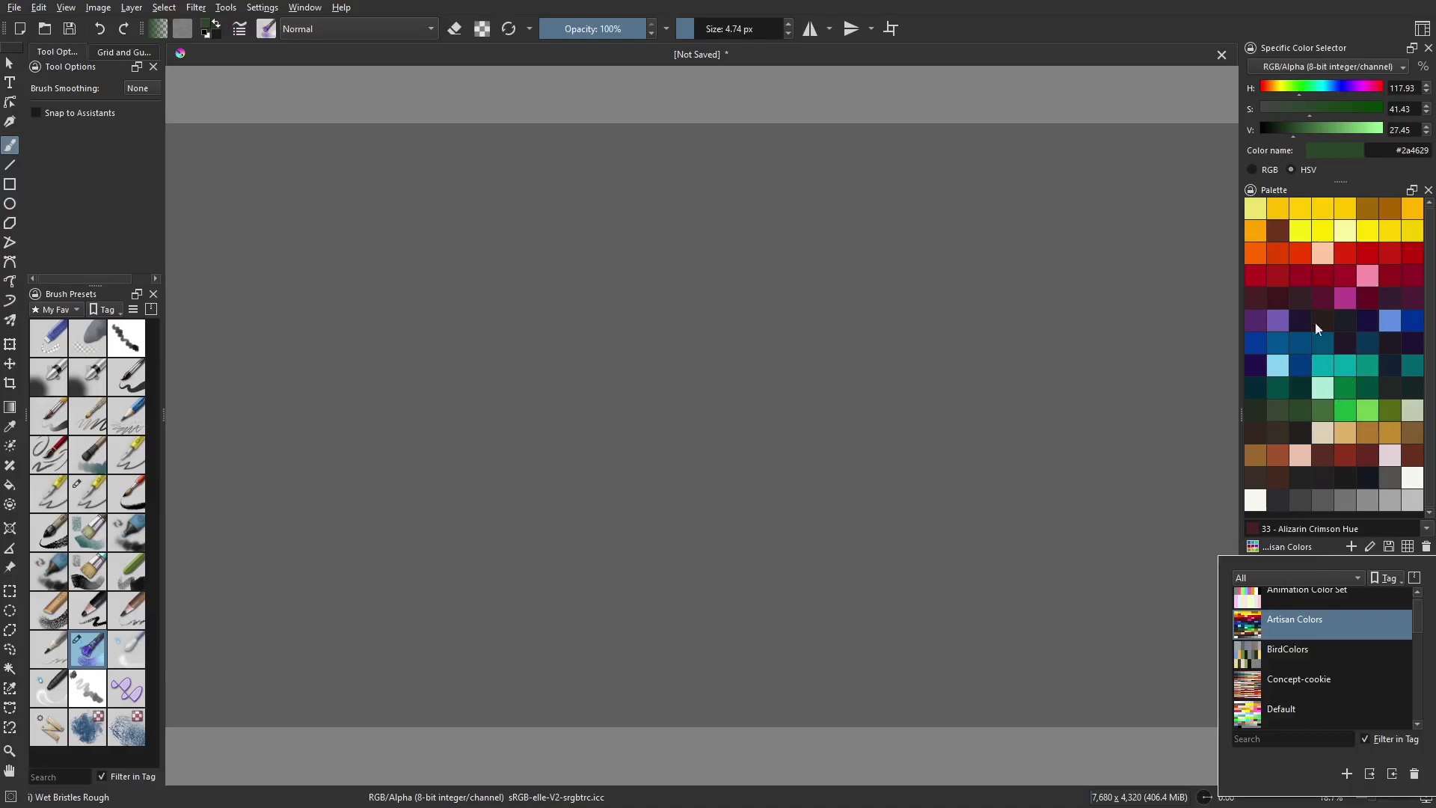
scroll(1321, 650, down, 1)
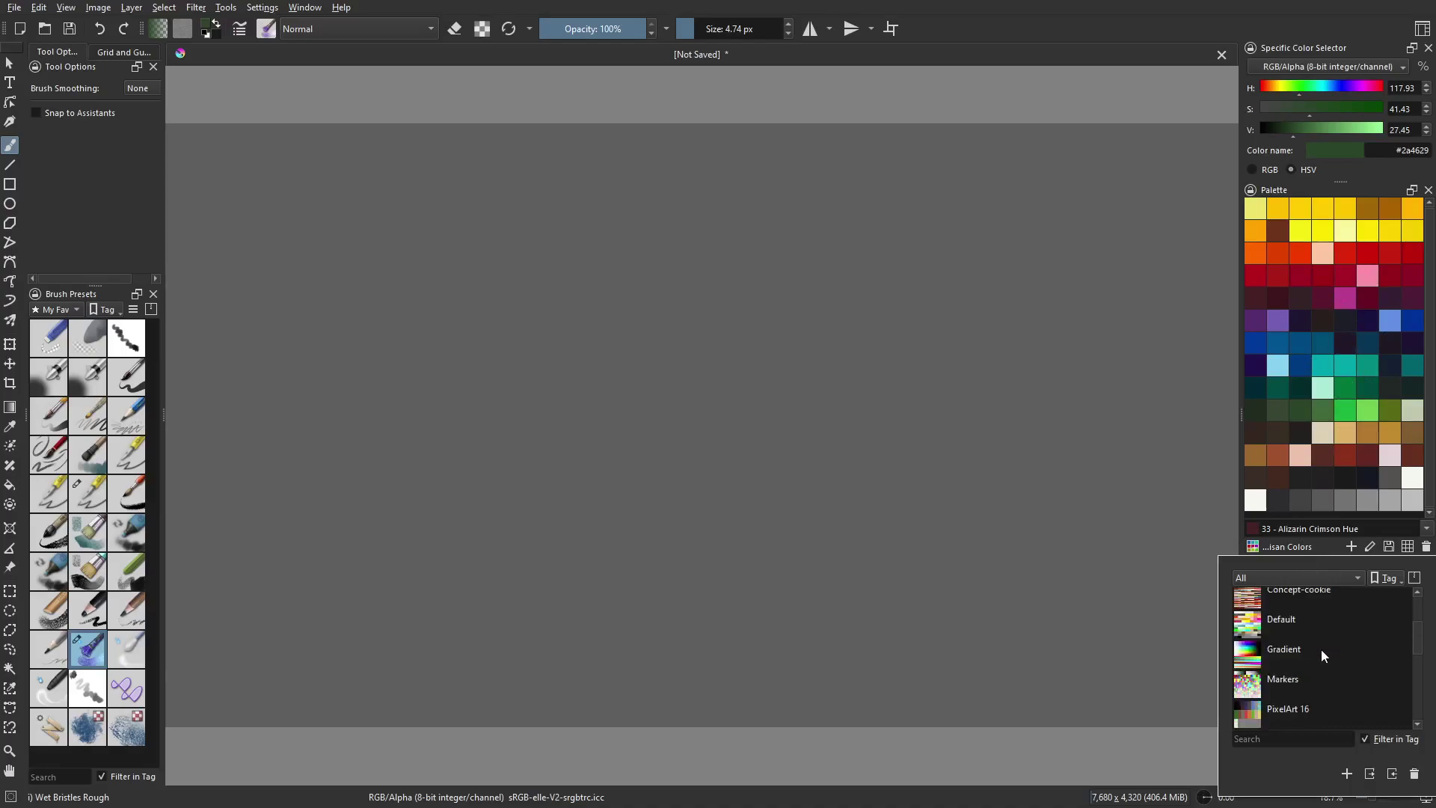
scroll(1330, 652, down, 1)
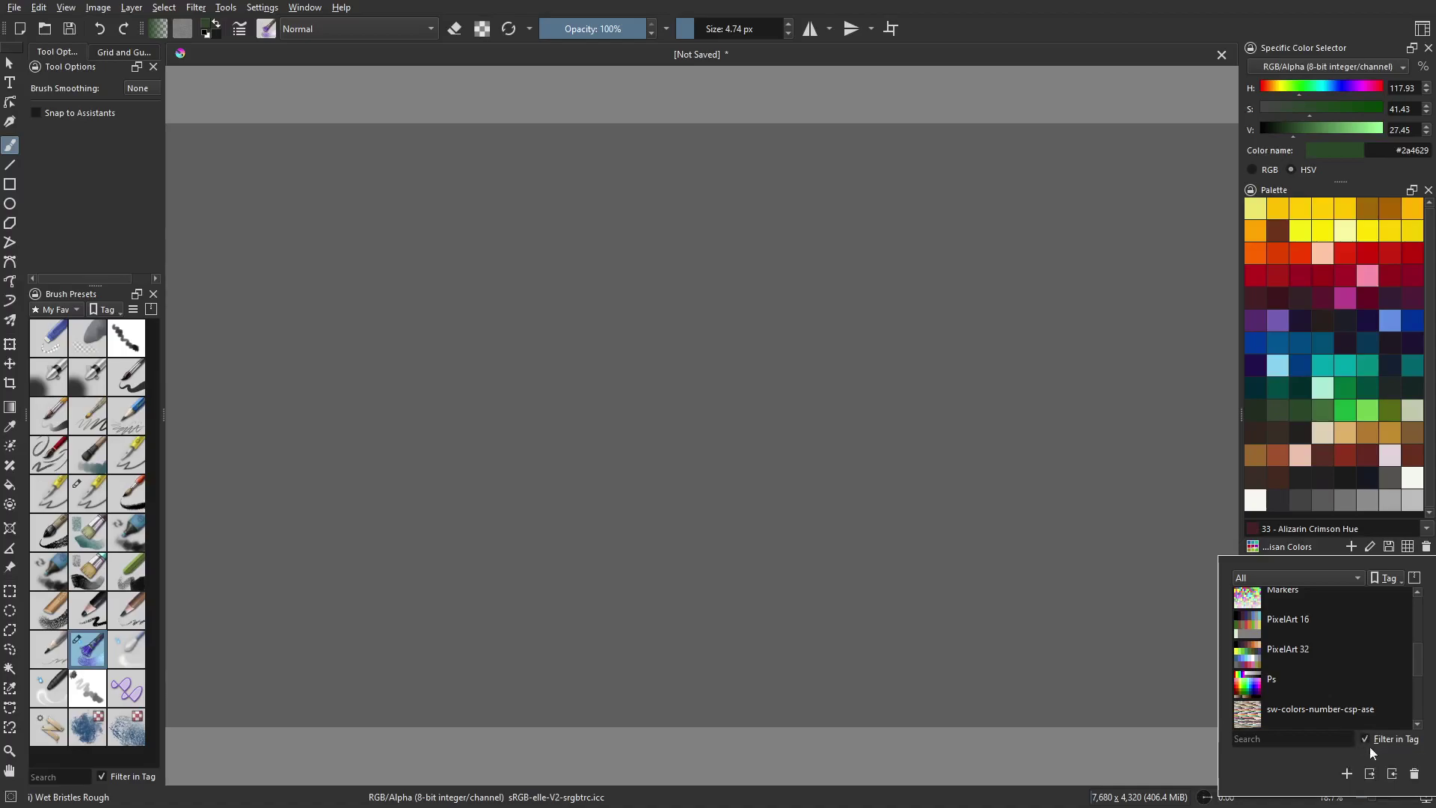
Start a palette import, browse to D:\Tools\Photoshop\Swatches, then cancel without importing
click(1392, 774)
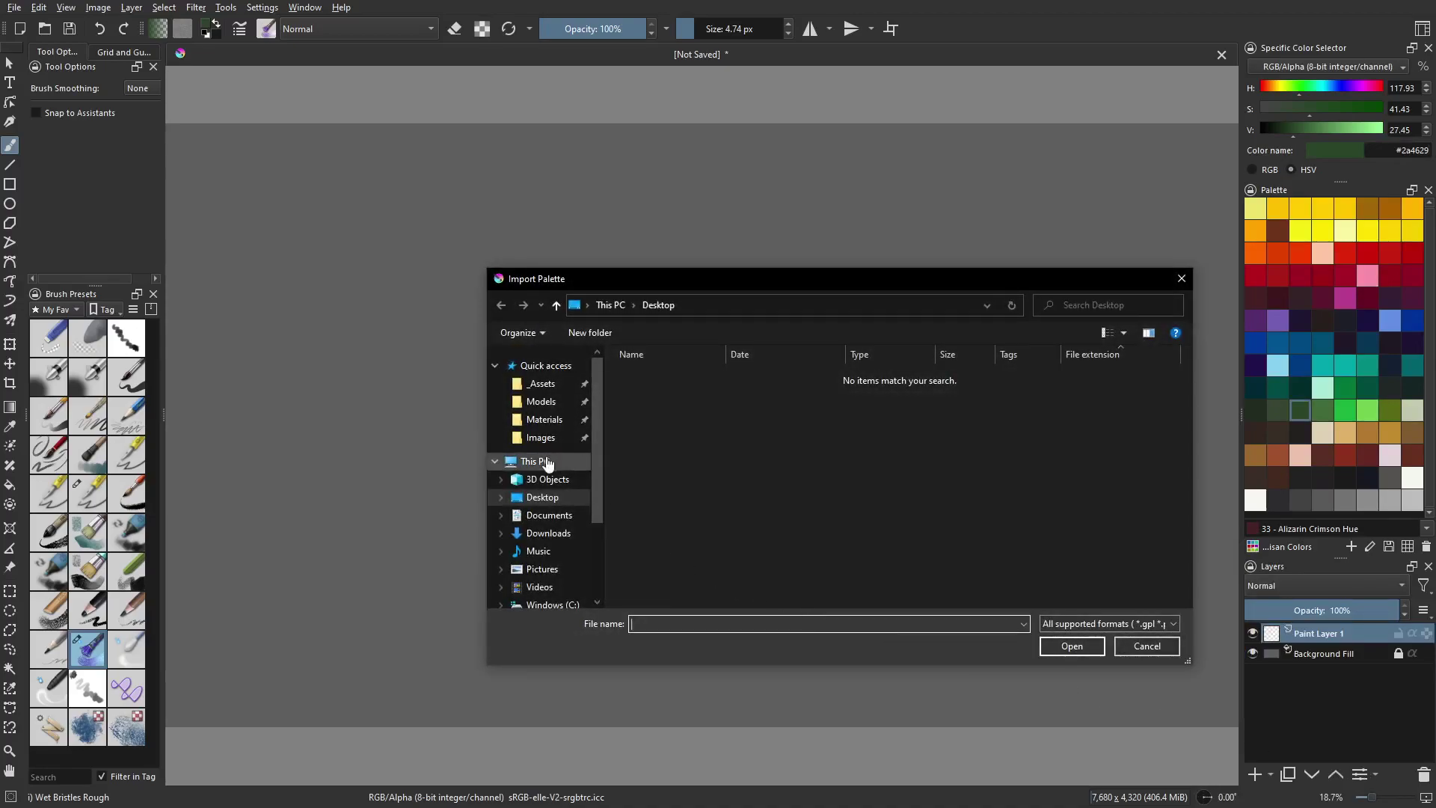
scroll(557, 539, down, 2)
click(553, 521)
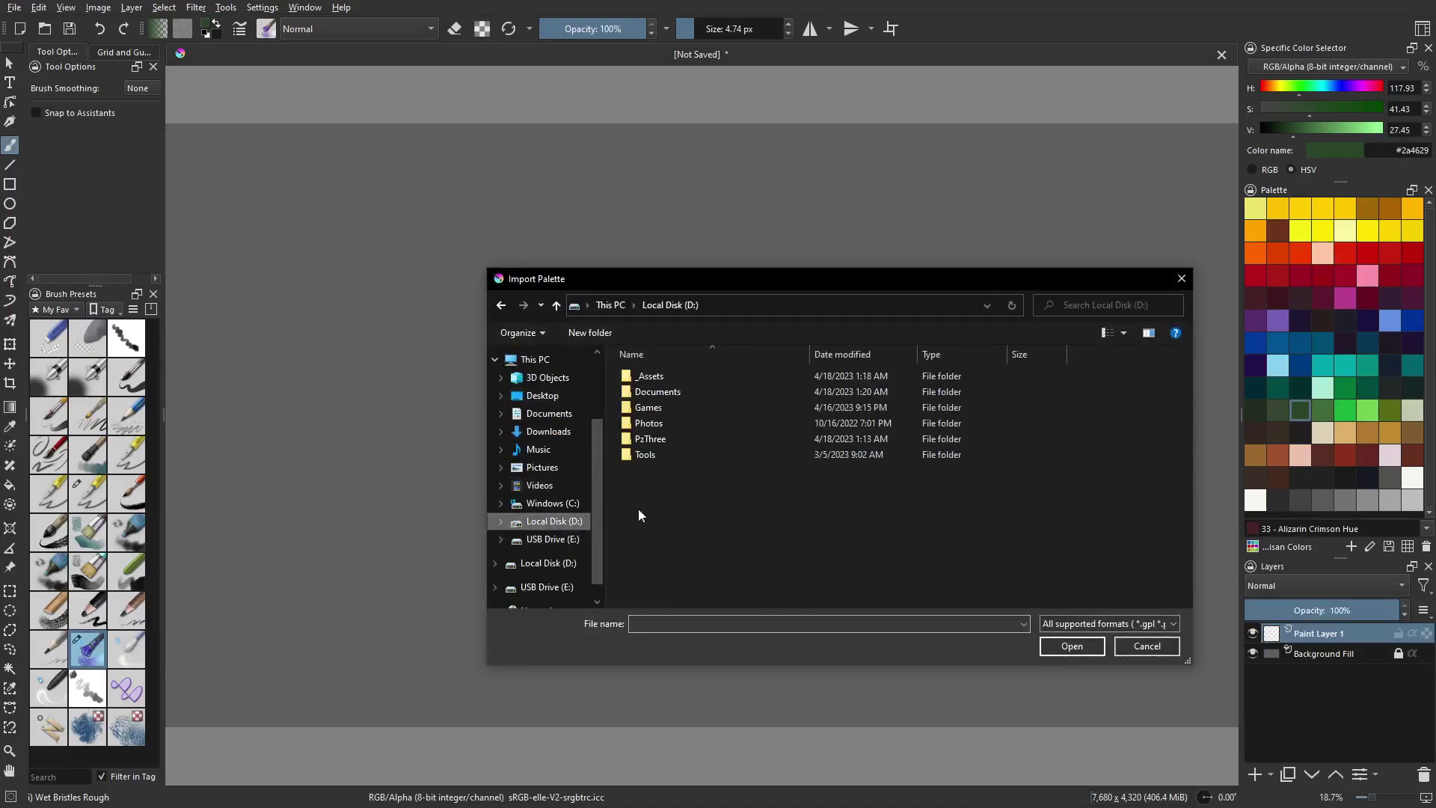
double_click(645, 455)
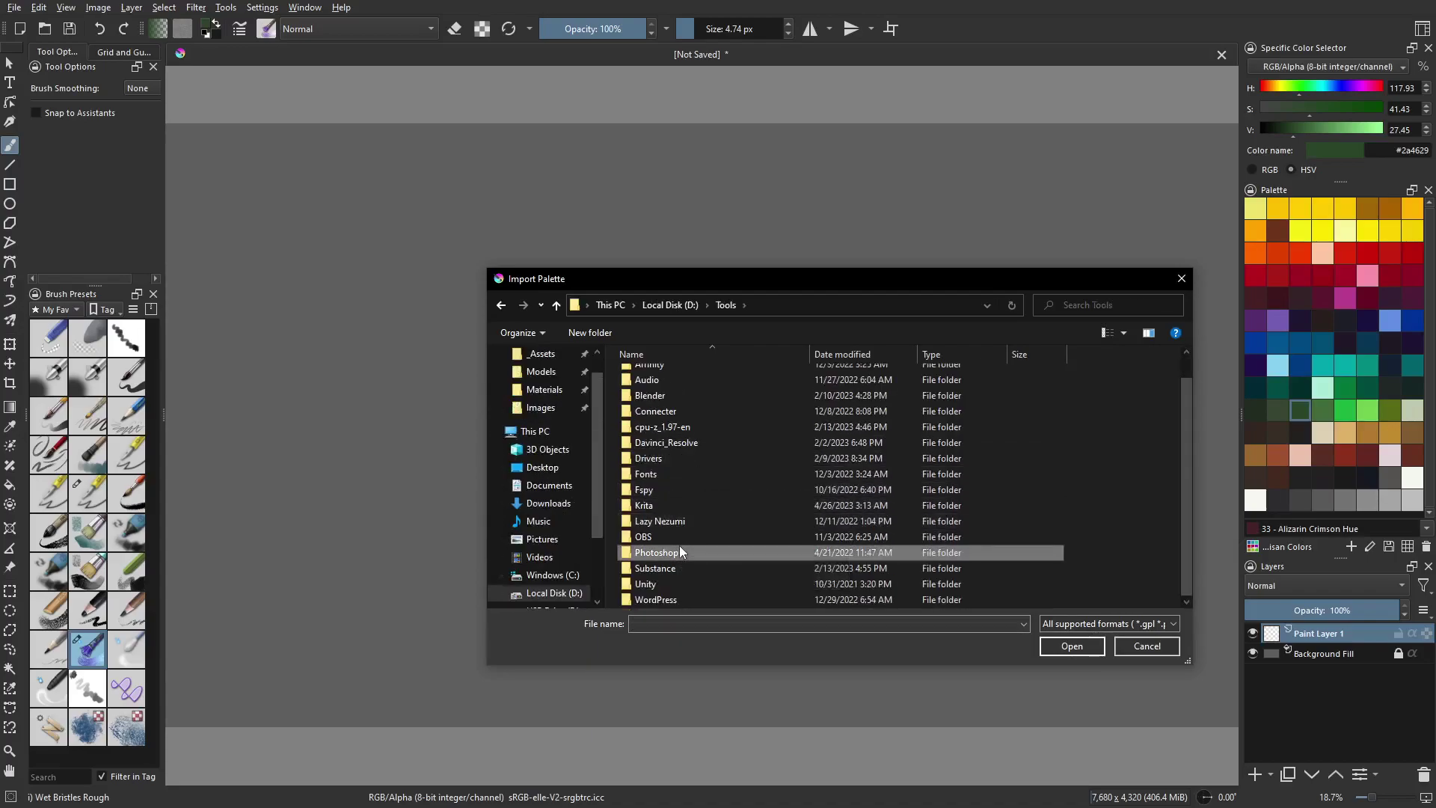
double_click(679, 552)
double_click(662, 396)
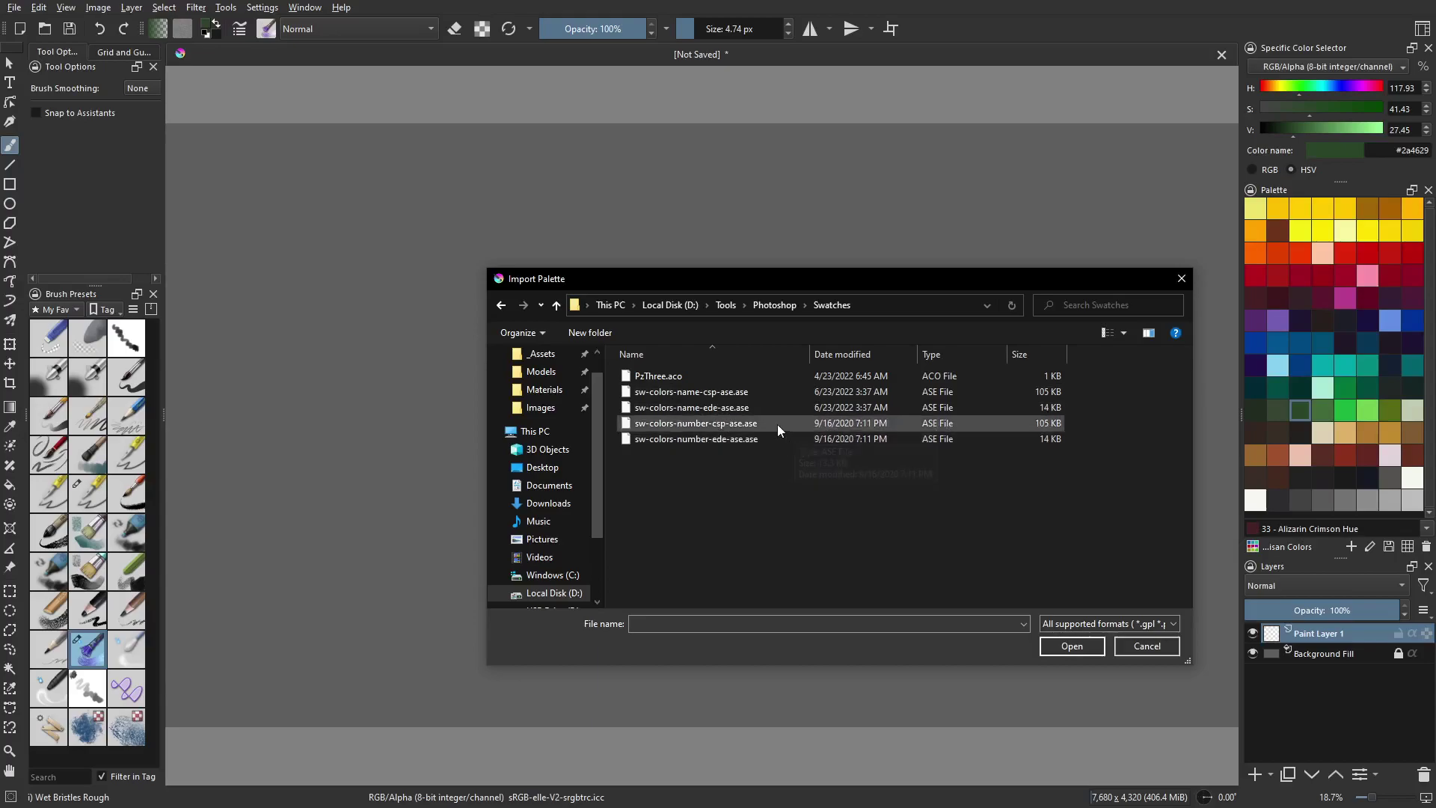
click(1152, 646)
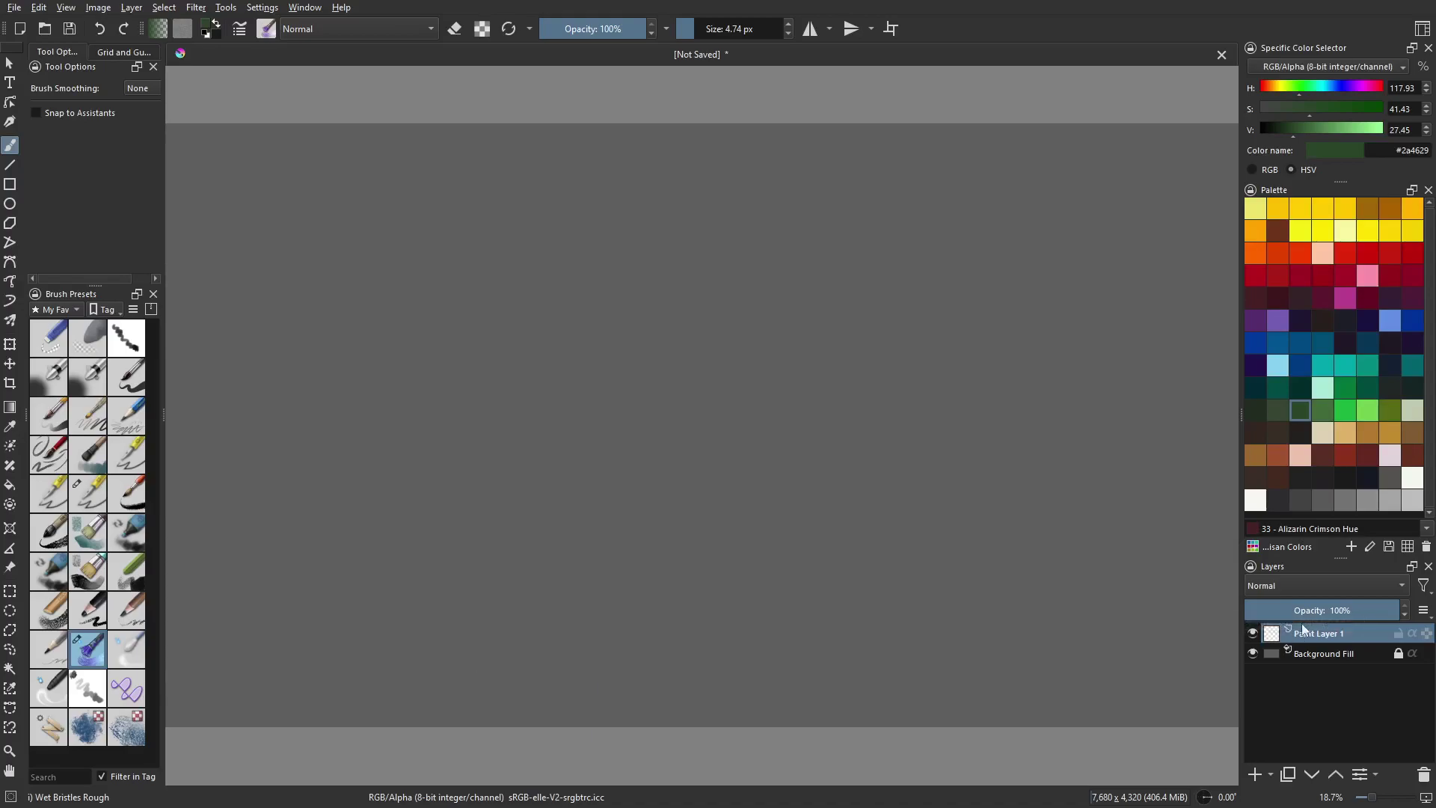
Choose the sw-colors-number-csp-ase palette and scroll through its swatches
click(1254, 547)
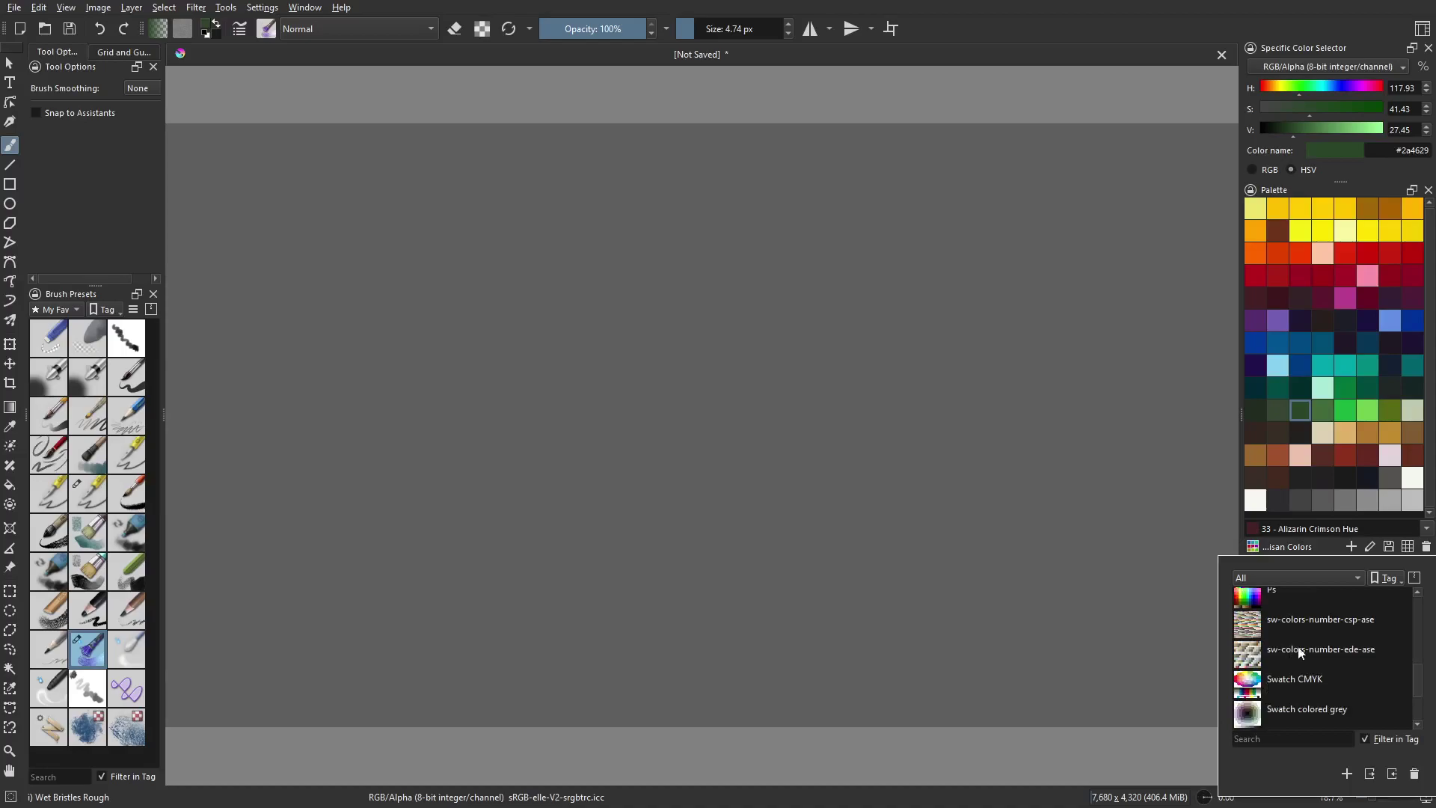
click(1313, 622)
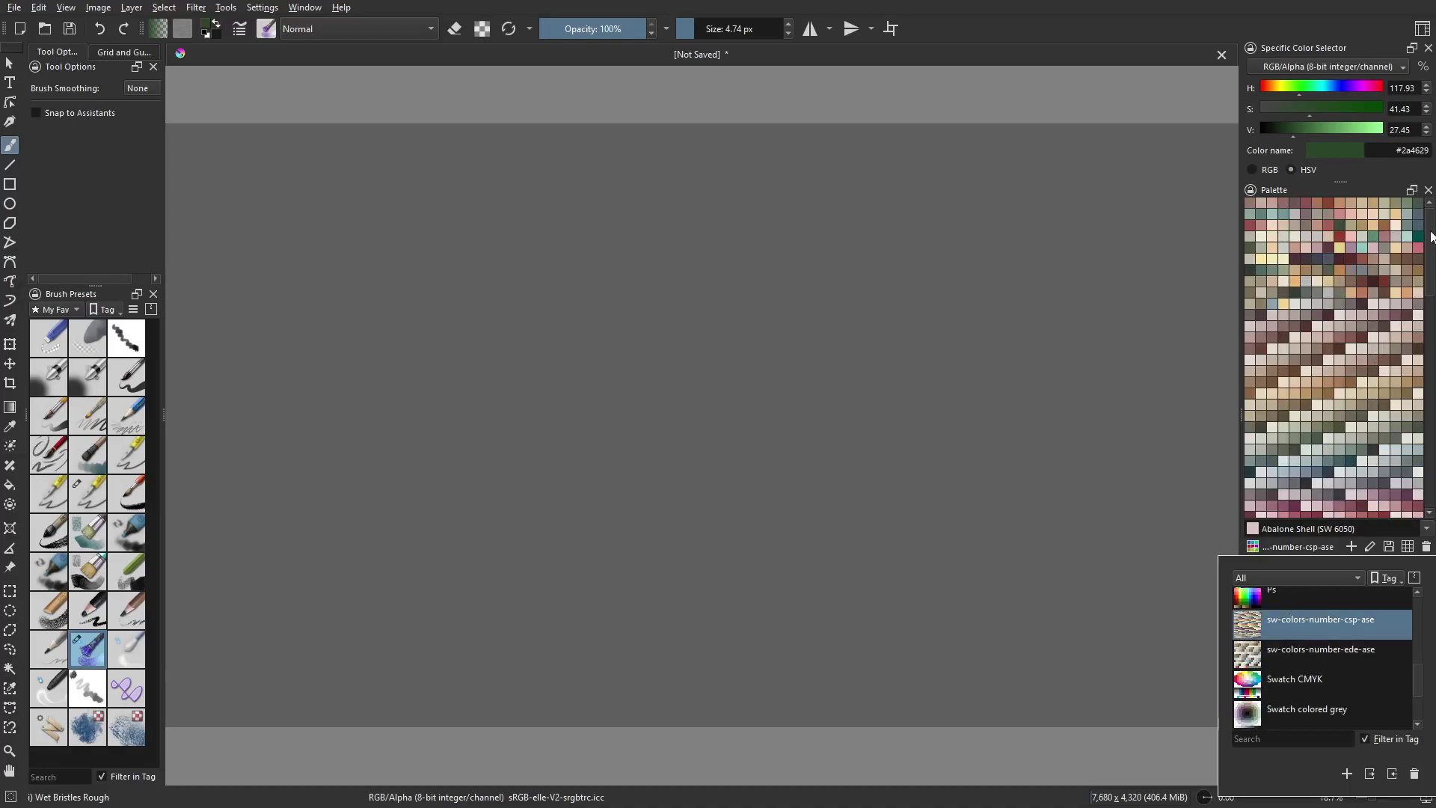
scroll(1432, 236, down, 3)
scroll(1335, 359, down, 10)
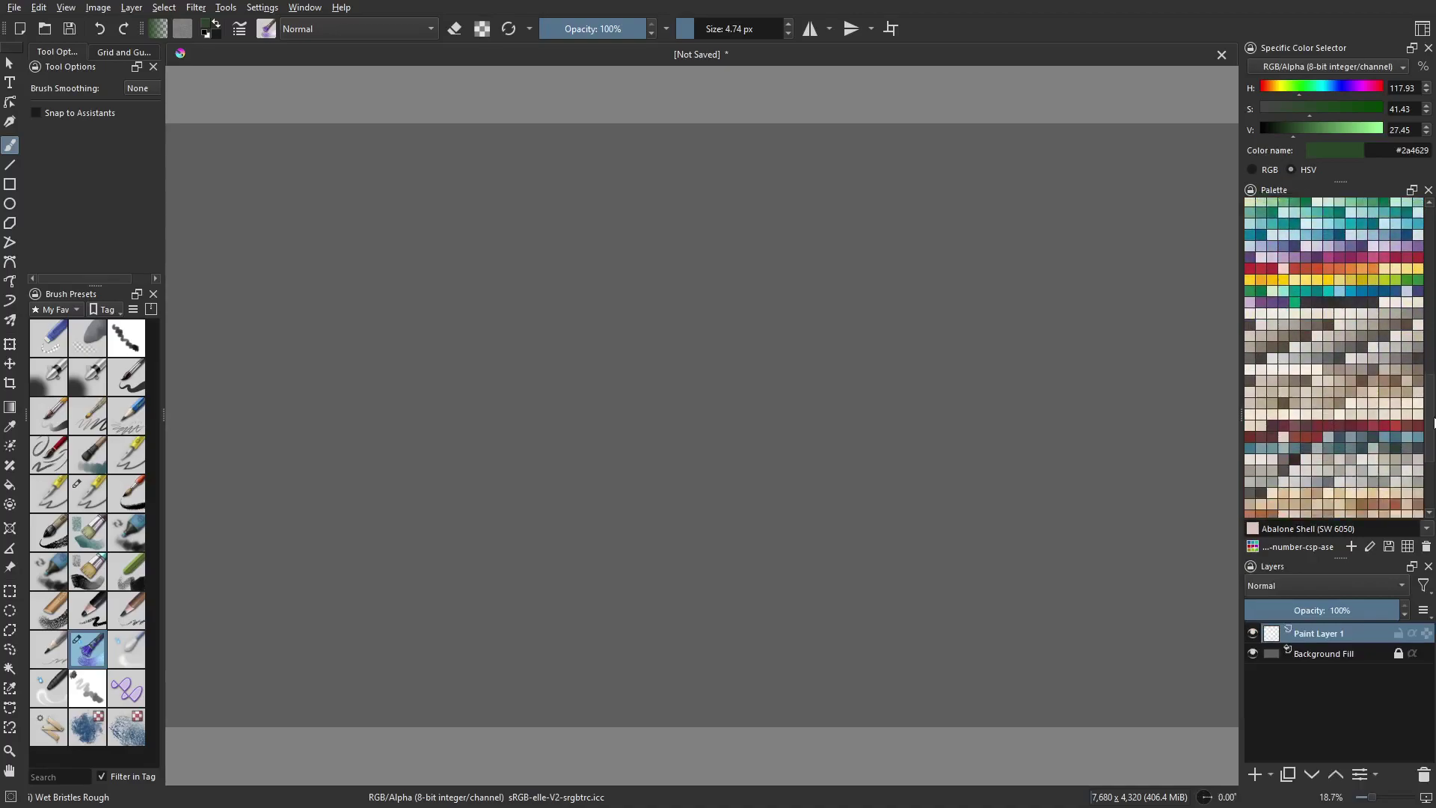
scroll(1251, 505, up, 15)
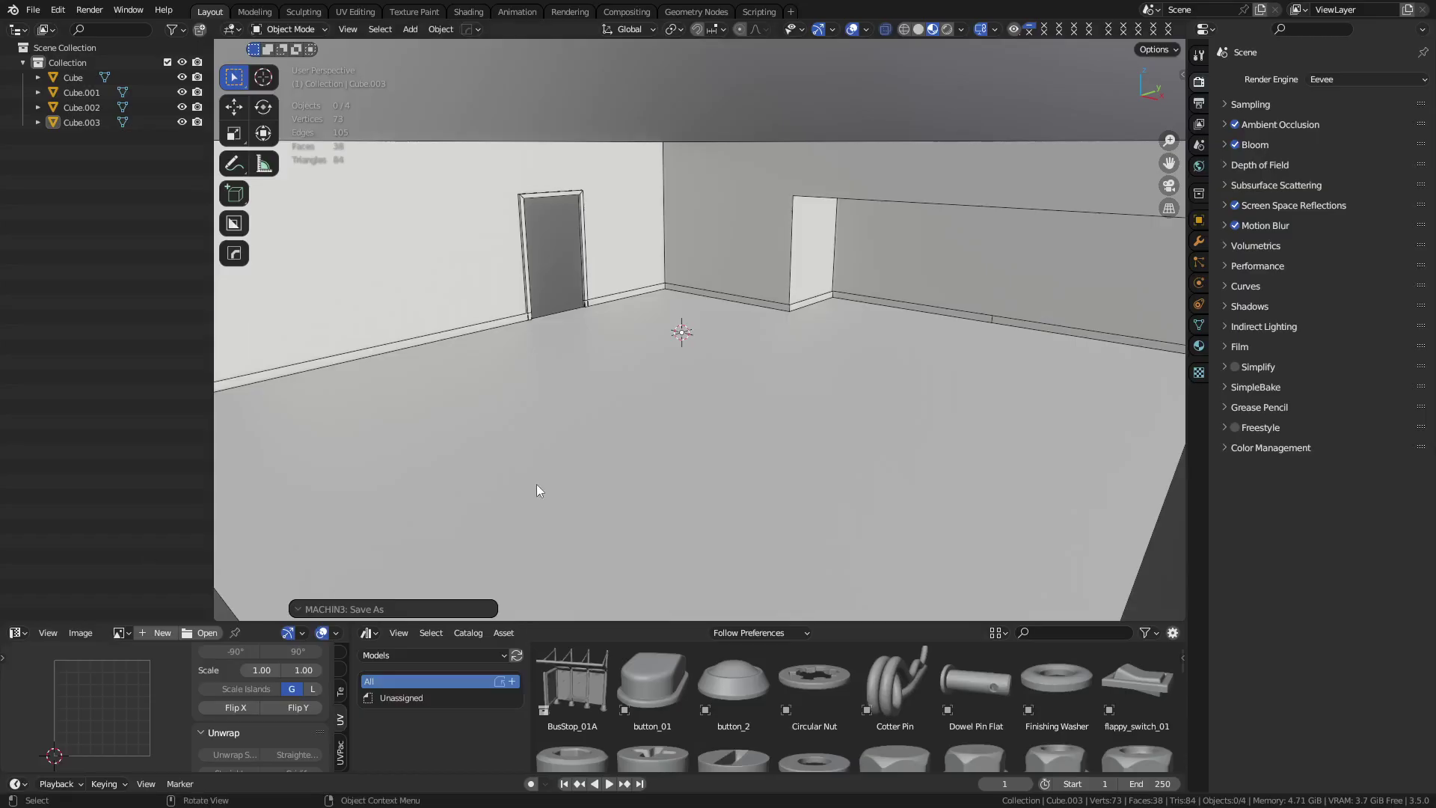
Search add-on preferences for 'pal' to check Import Palettes, then close Preferences
click(36, 11)
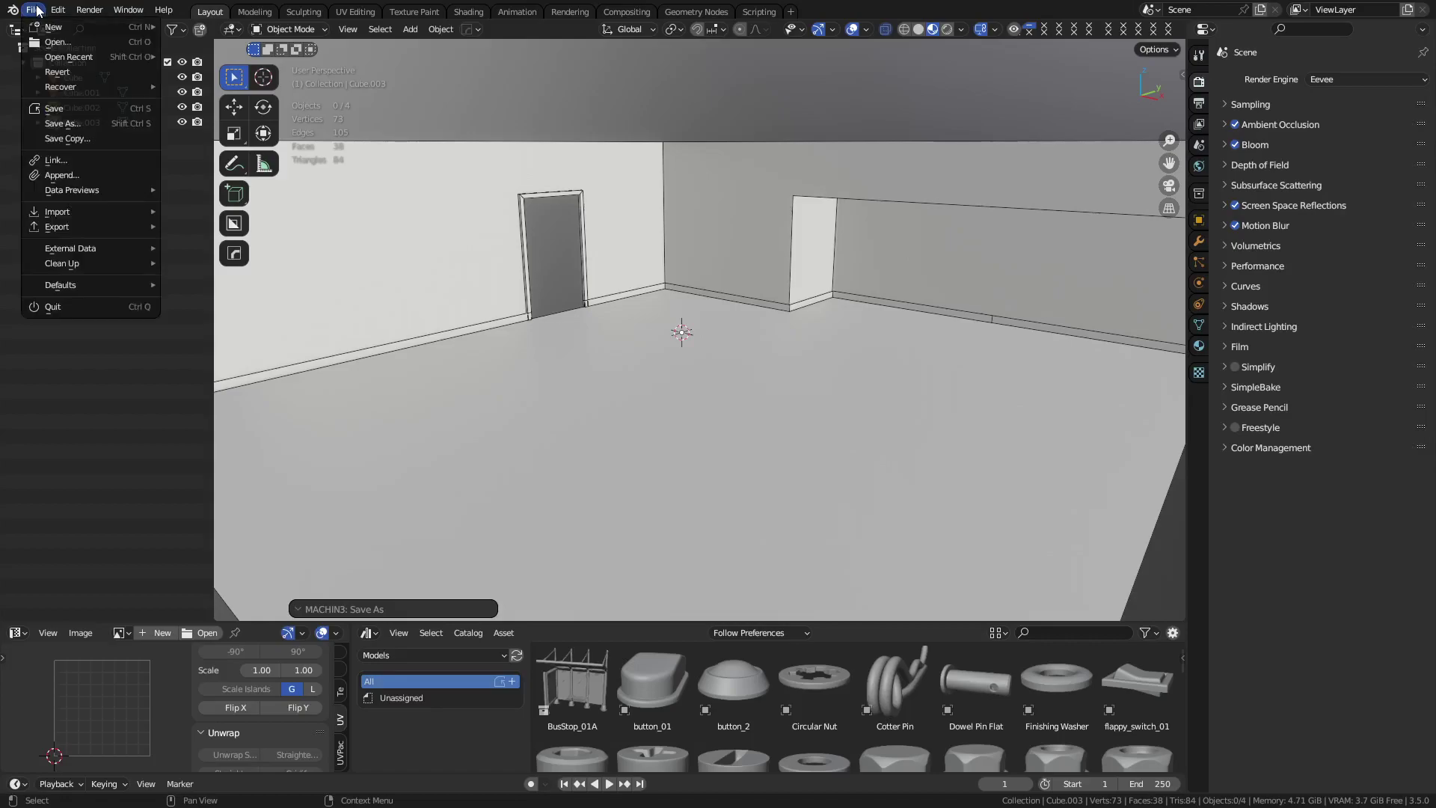
mouse_move(95, 213)
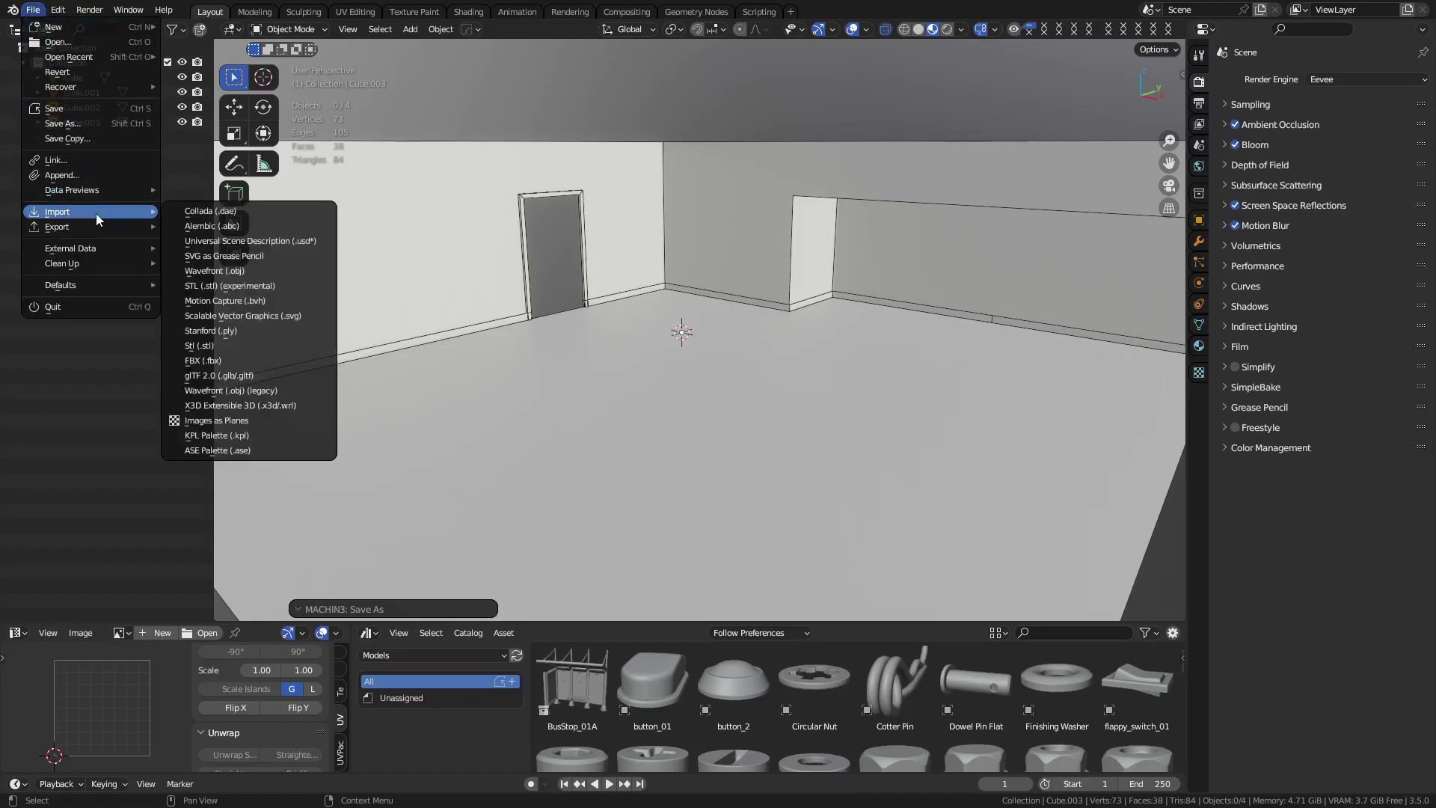
mouse_move(58, 10)
click(107, 223)
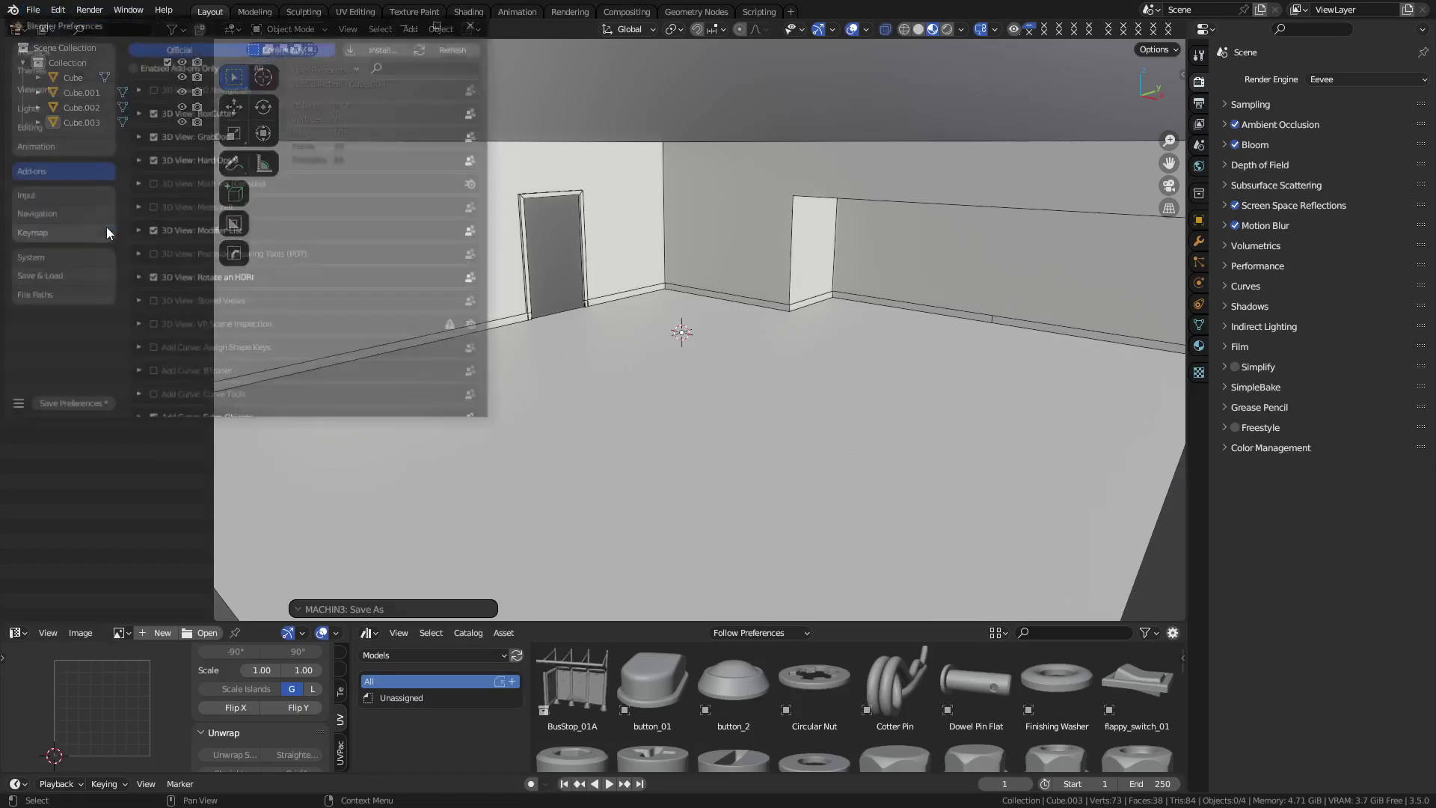
click(419, 66)
text(pal)
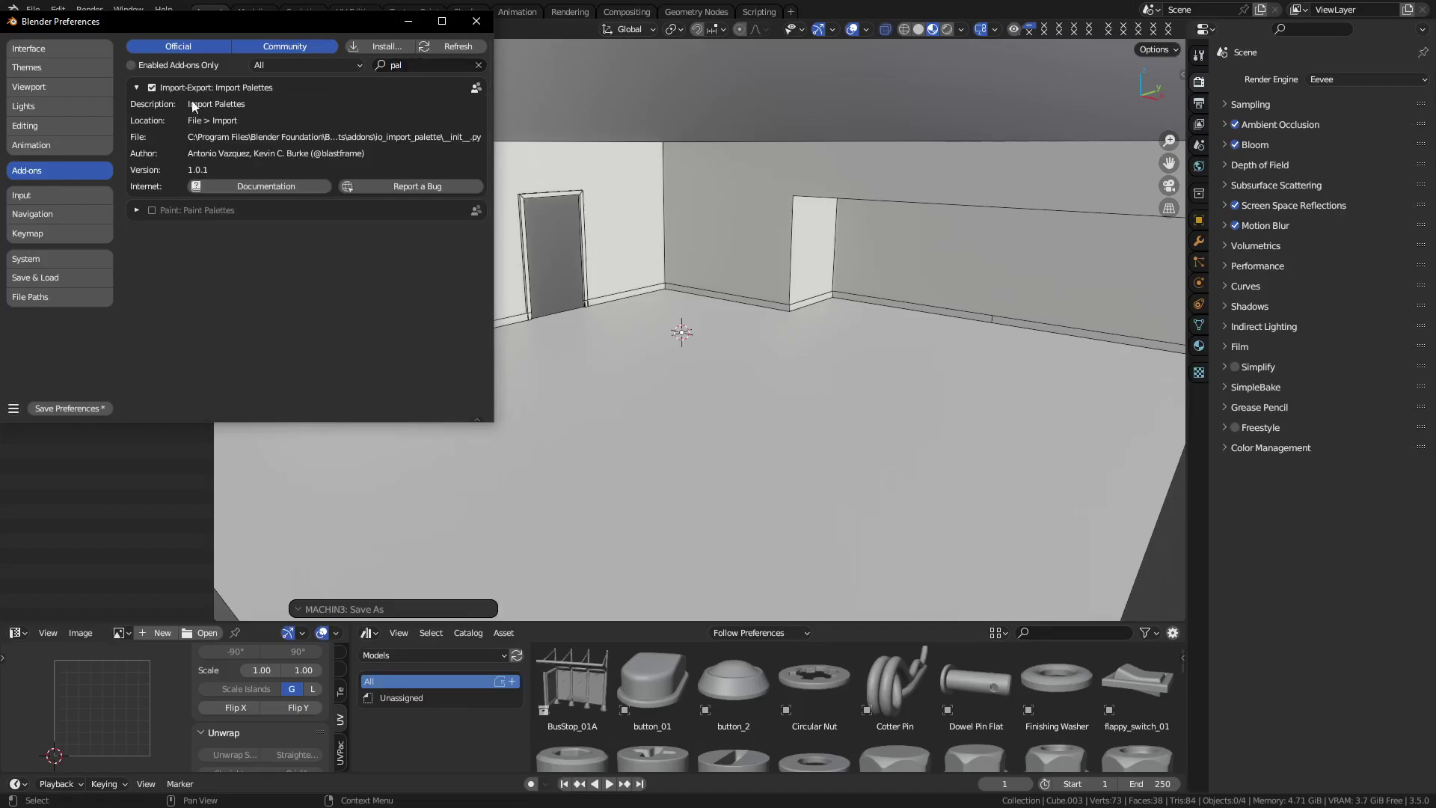
click(476, 21)
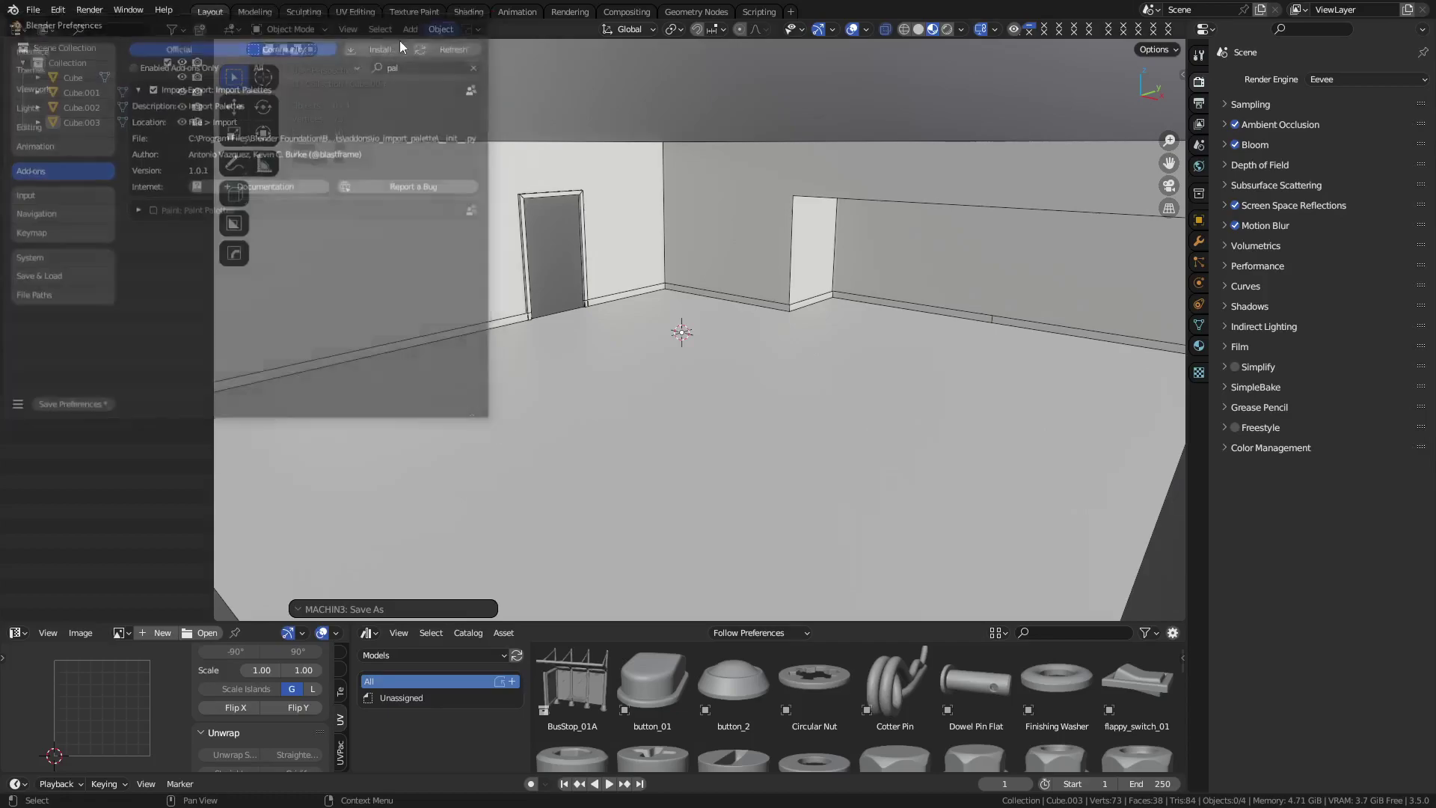
click(34, 10)
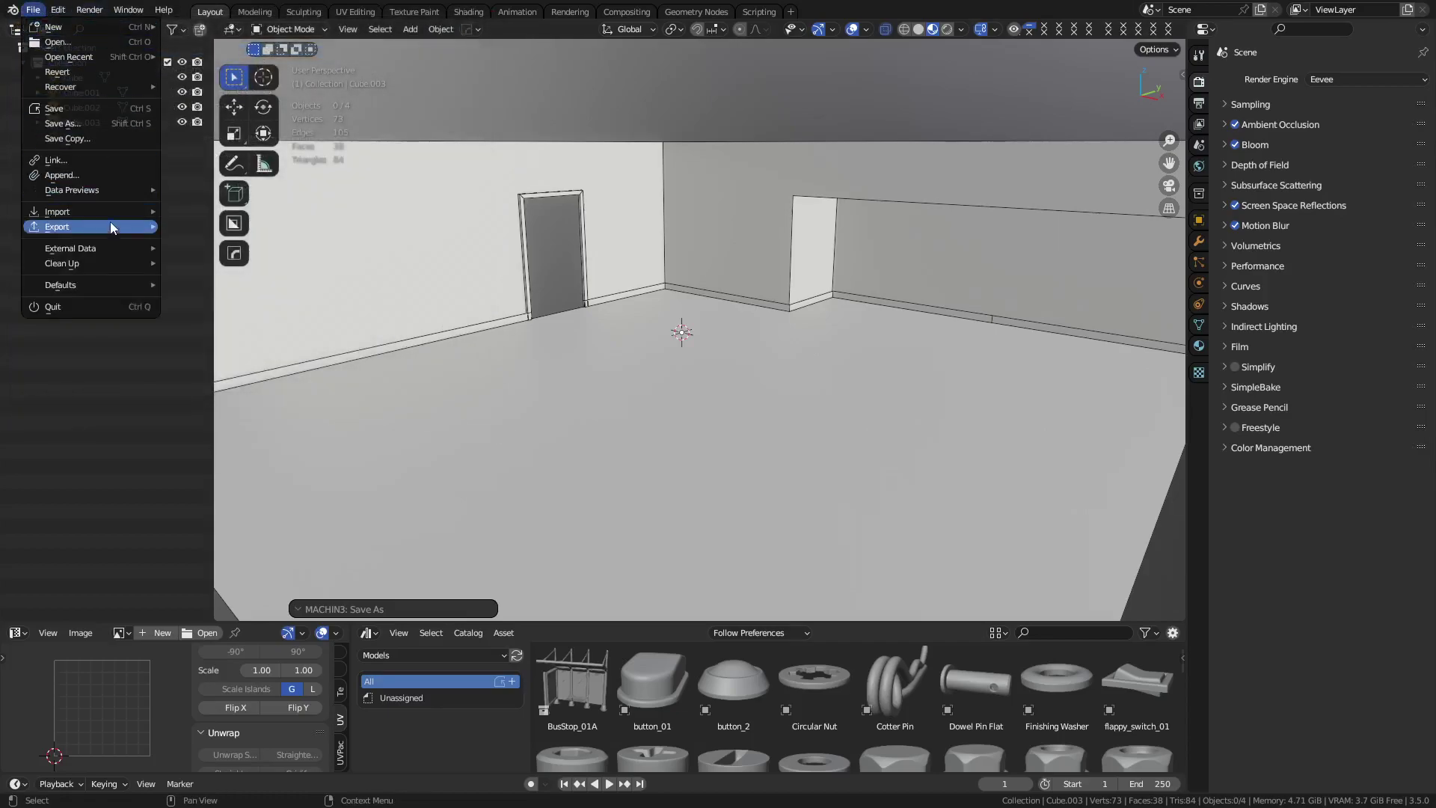
Import sw-colors-number-csp-ase.ase from the recent Swatches folder via File > Import > ASE Palette
mouse_move(114, 214)
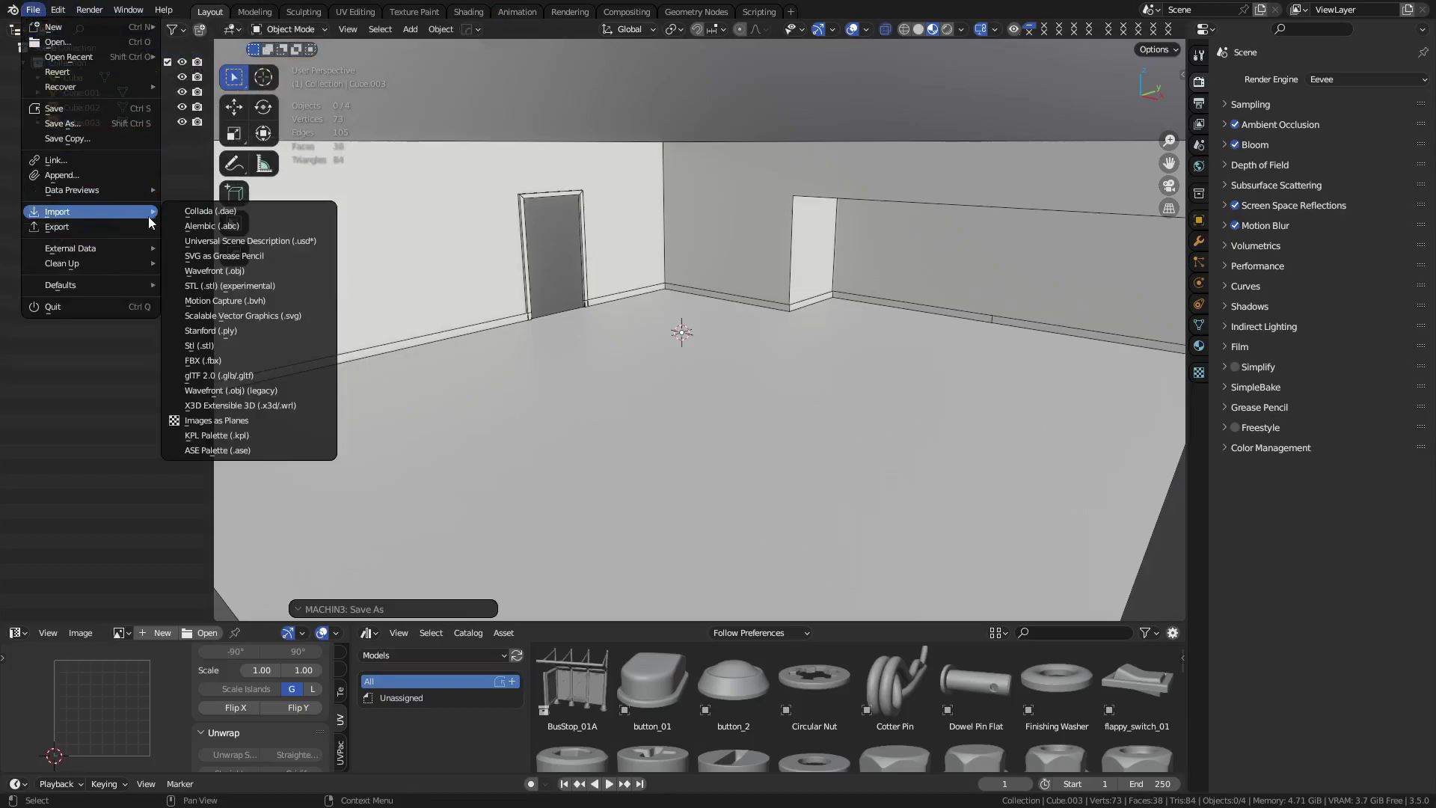
click(267, 447)
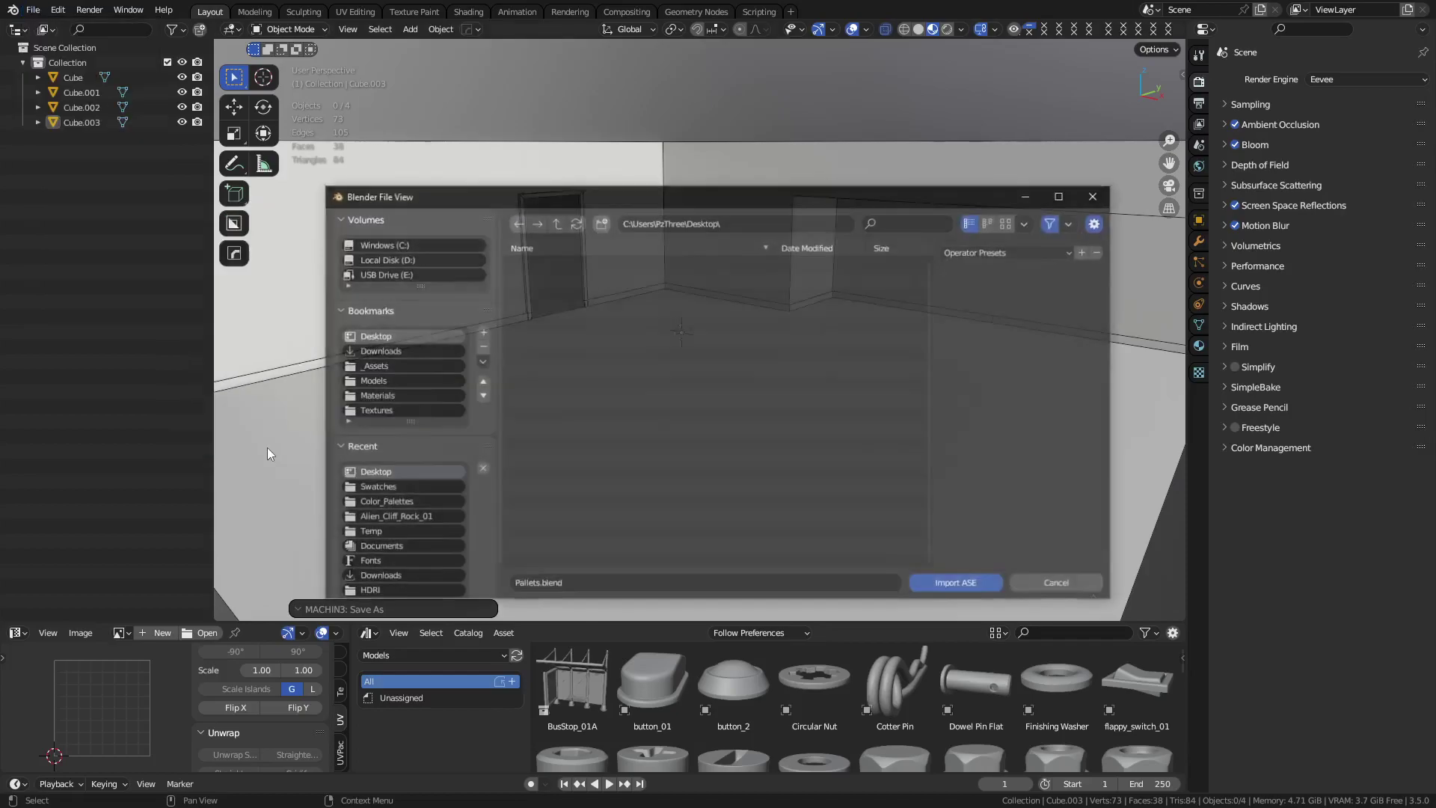
scroll(447, 482, down, 1)
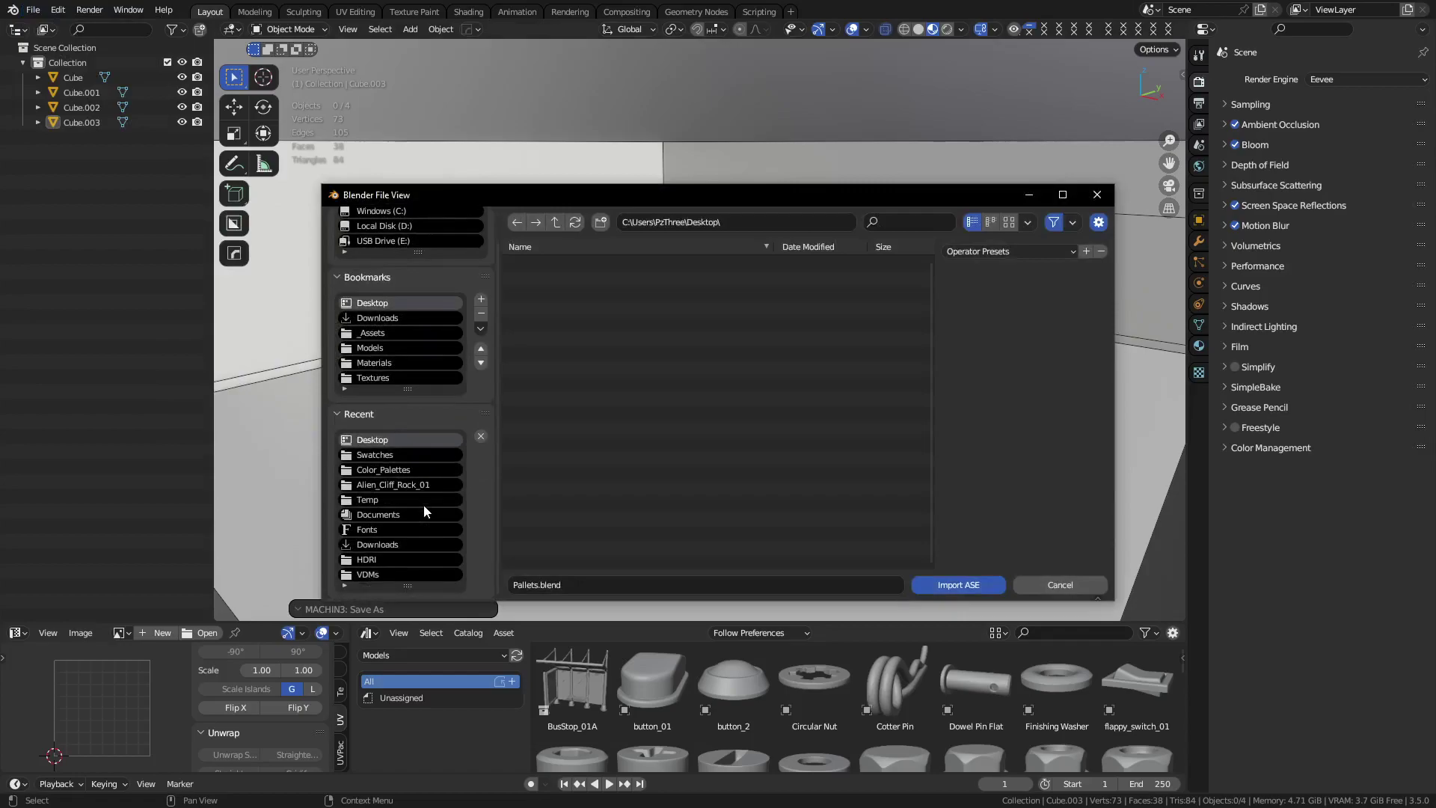
click(410, 452)
click(617, 294)
double_click(616, 294)
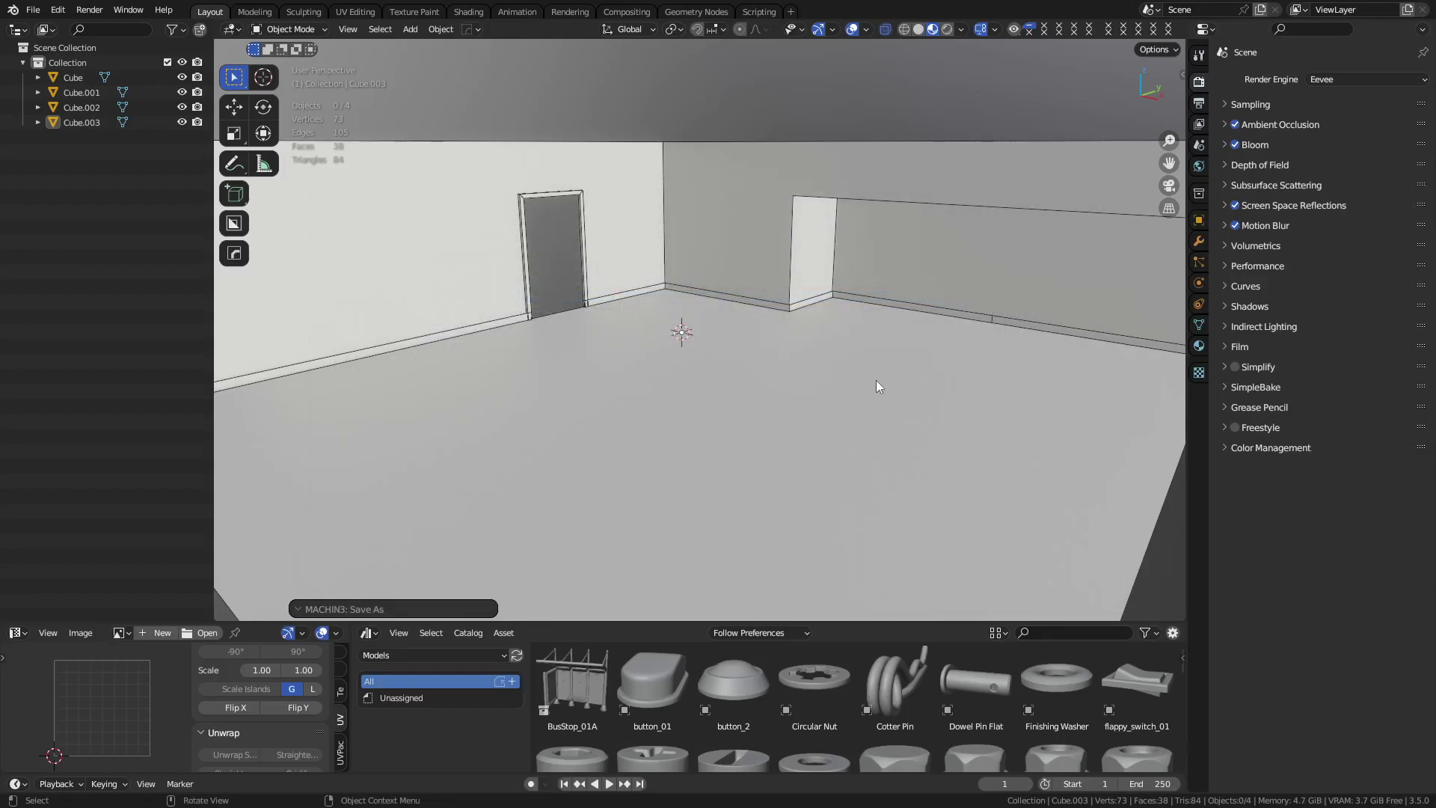
Switch to Texture Paint mode and show the N sidebar
key(ctrl+Tab)
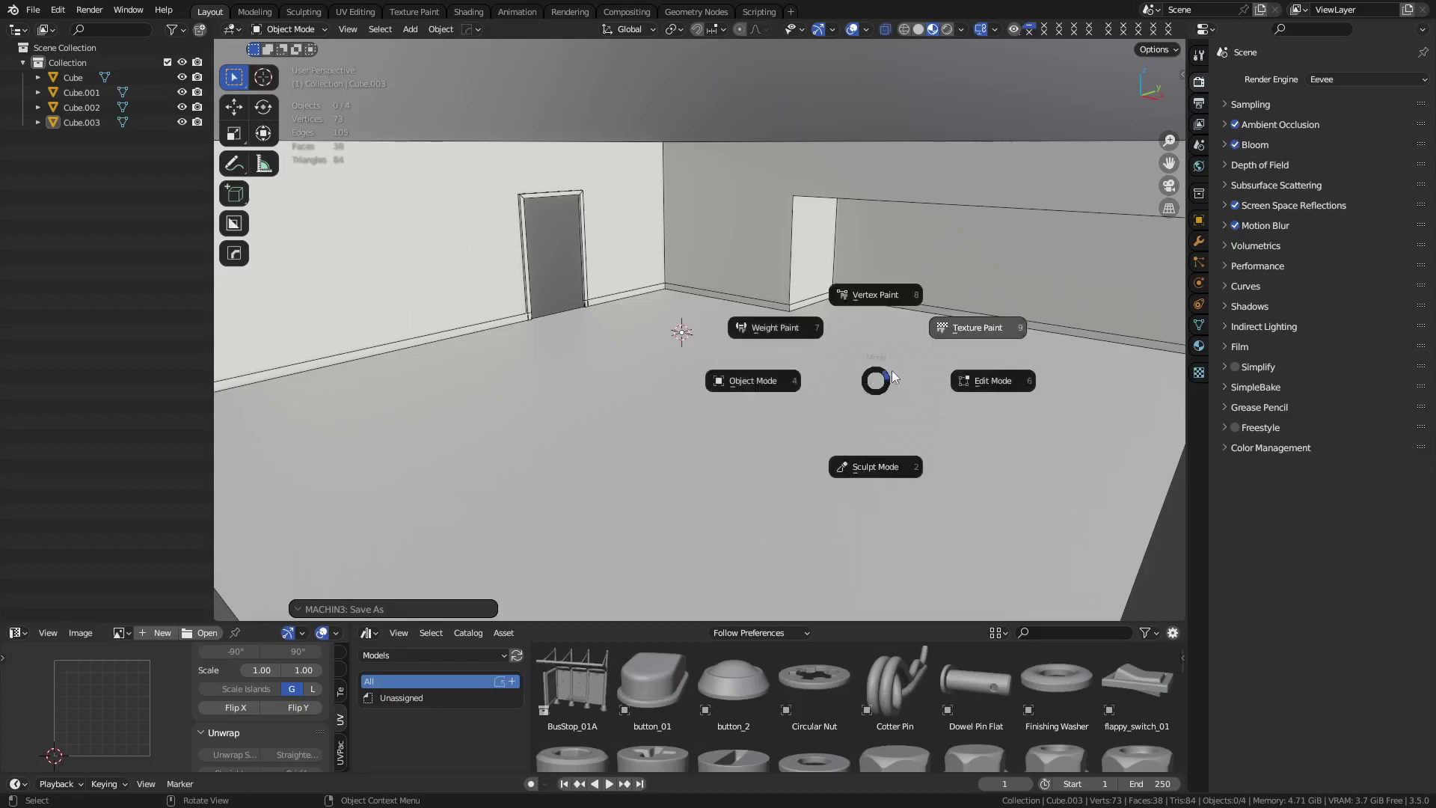
click(897, 372)
key(n)
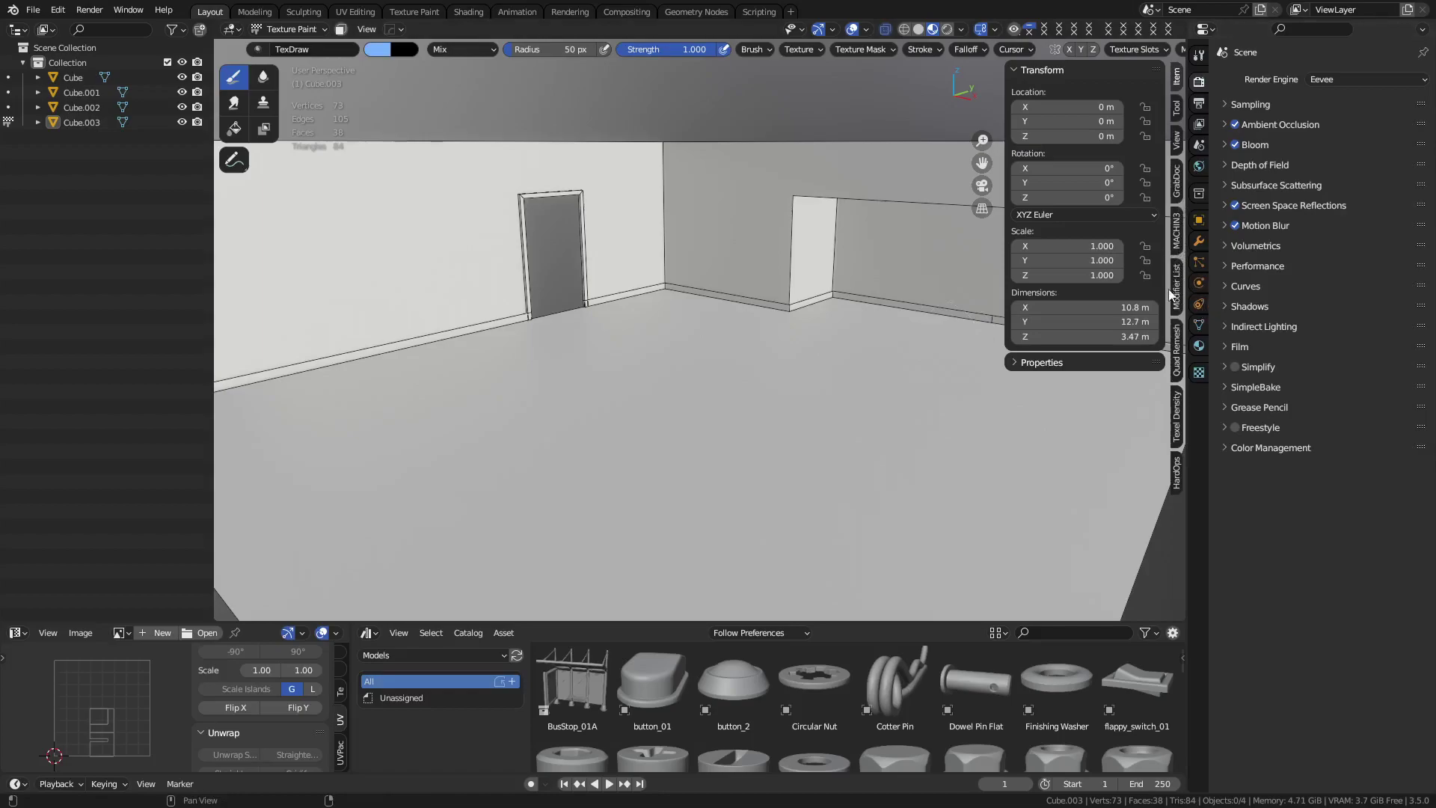
In the sidebar Tool tab, expand Color Palette and load sw-colors-number-csp-ase.ase
click(1176, 114)
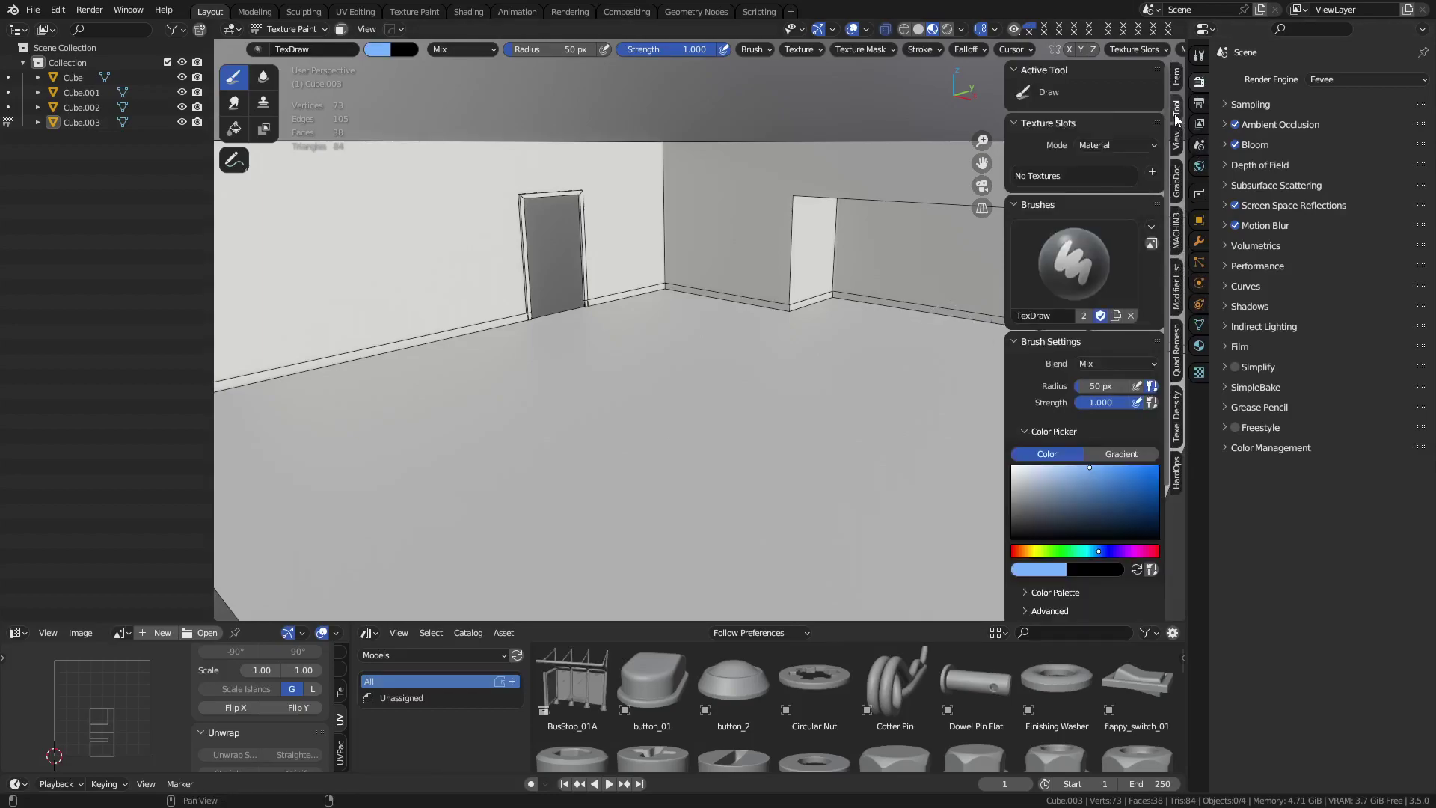
scroll(1087, 344, down, 5)
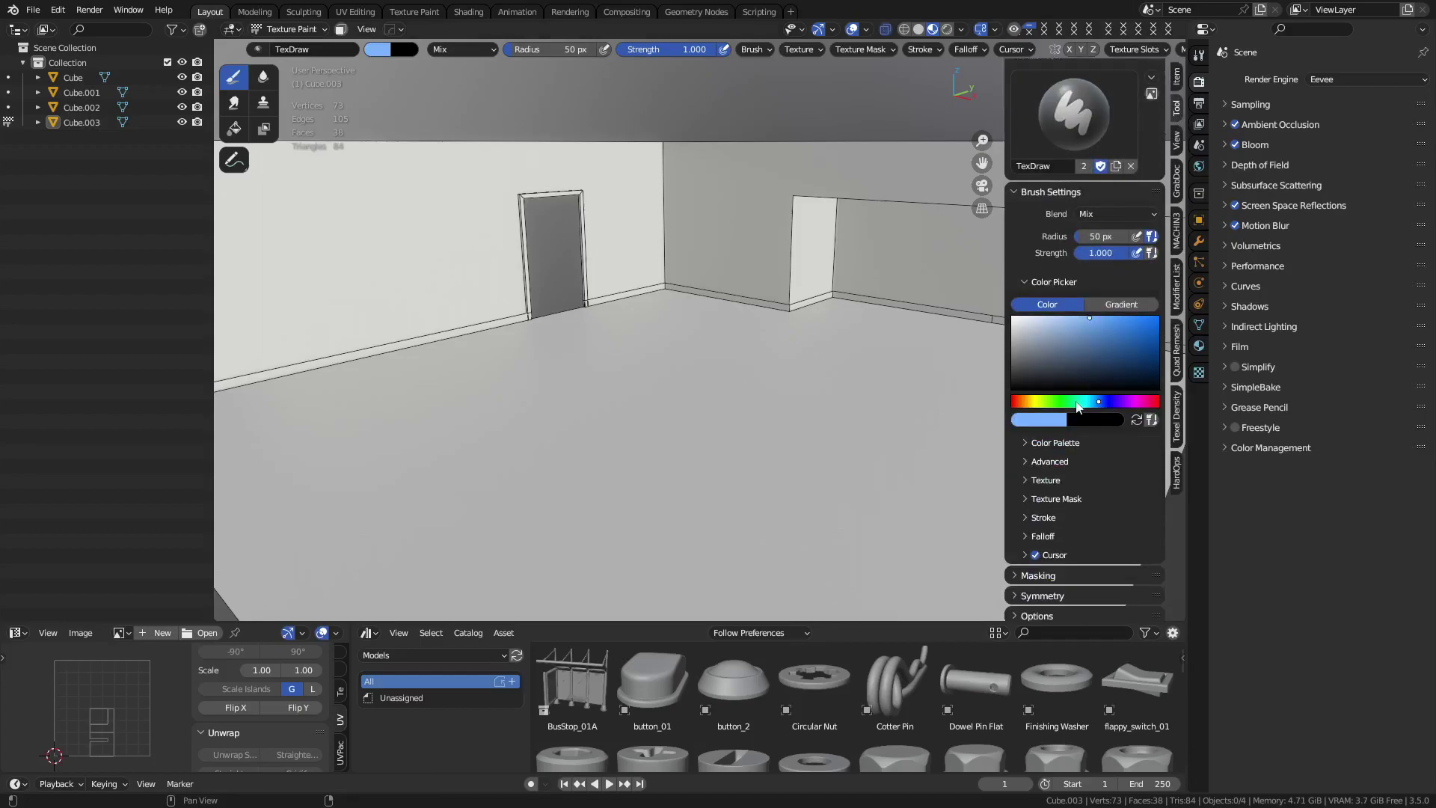
click(1067, 445)
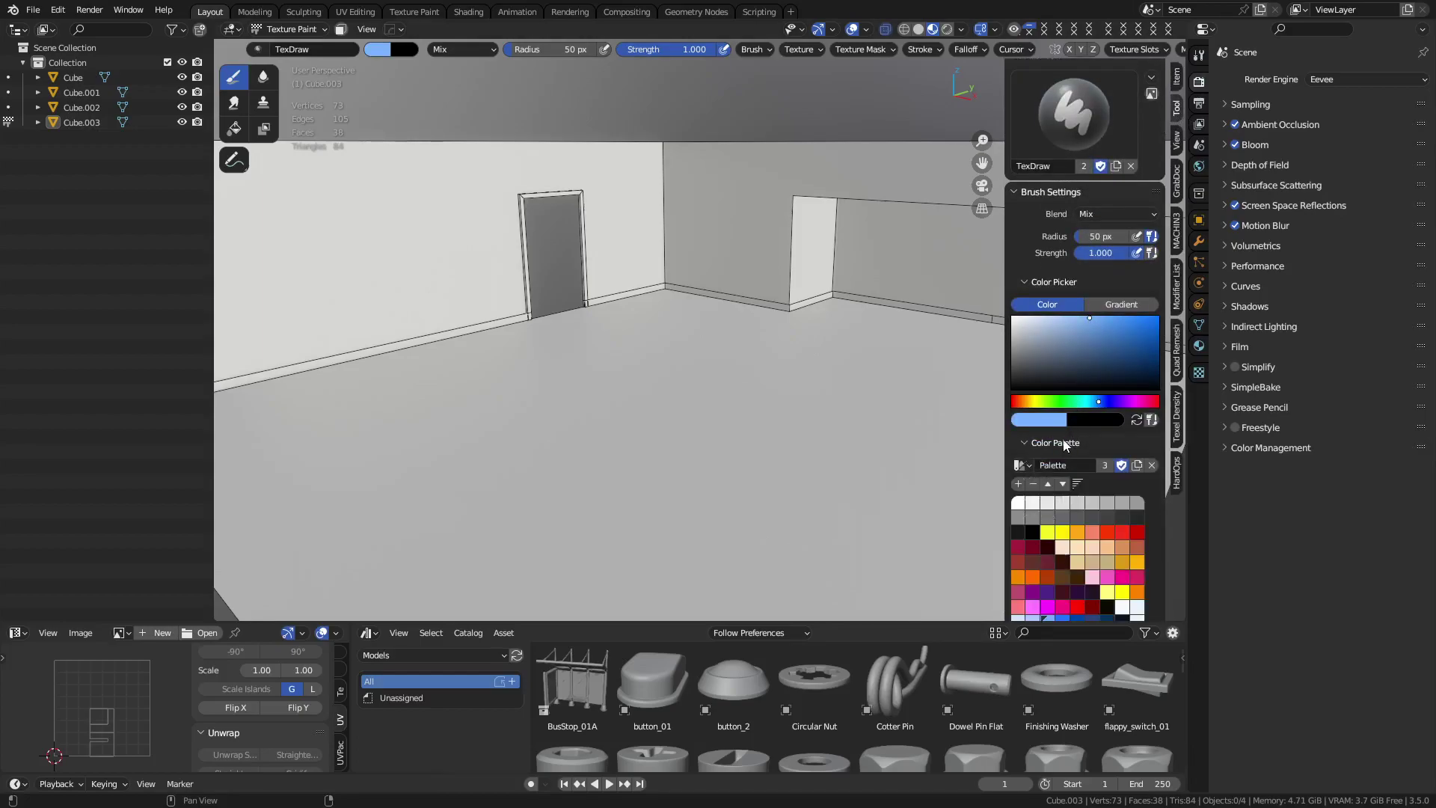
scroll(1048, 449, down, 4)
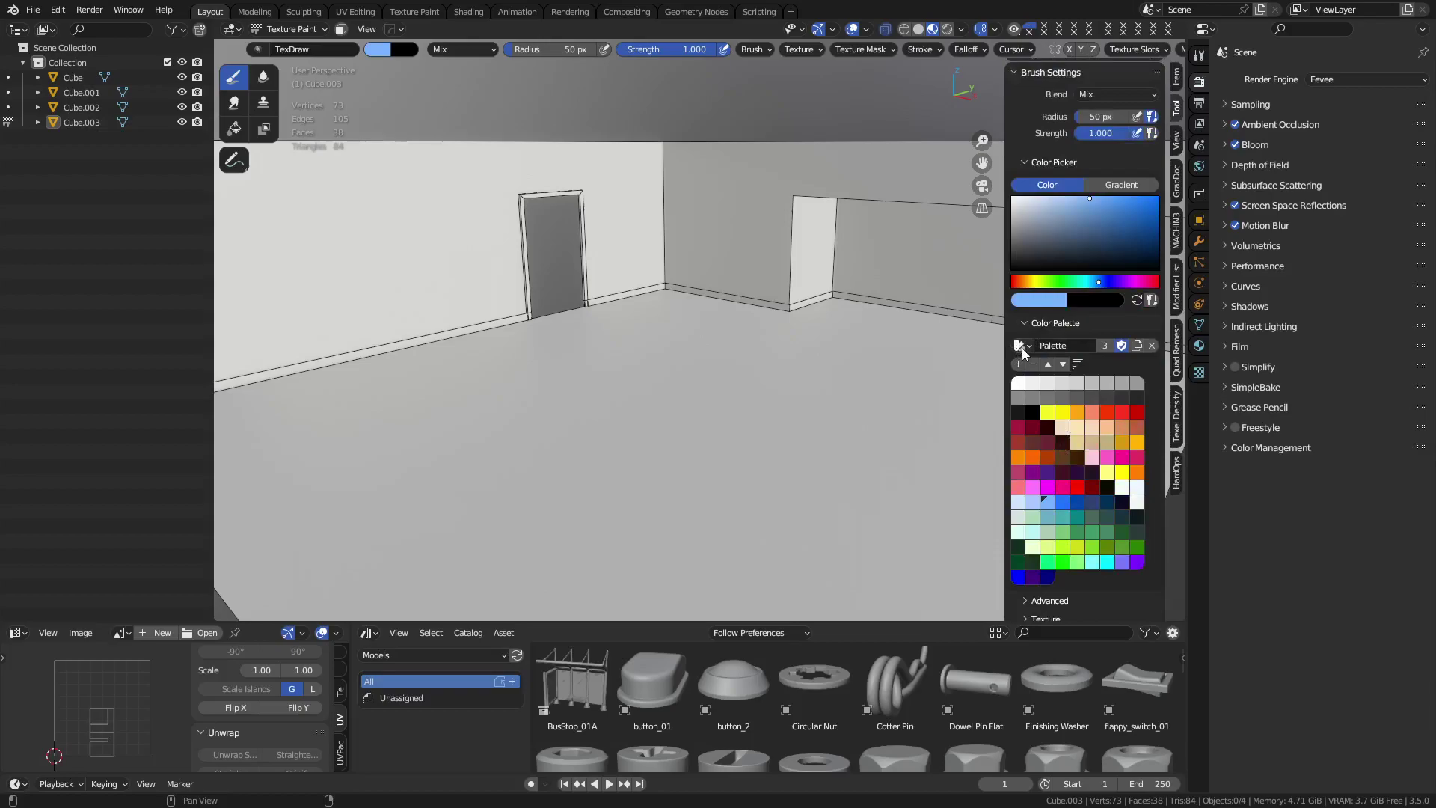
click(1022, 345)
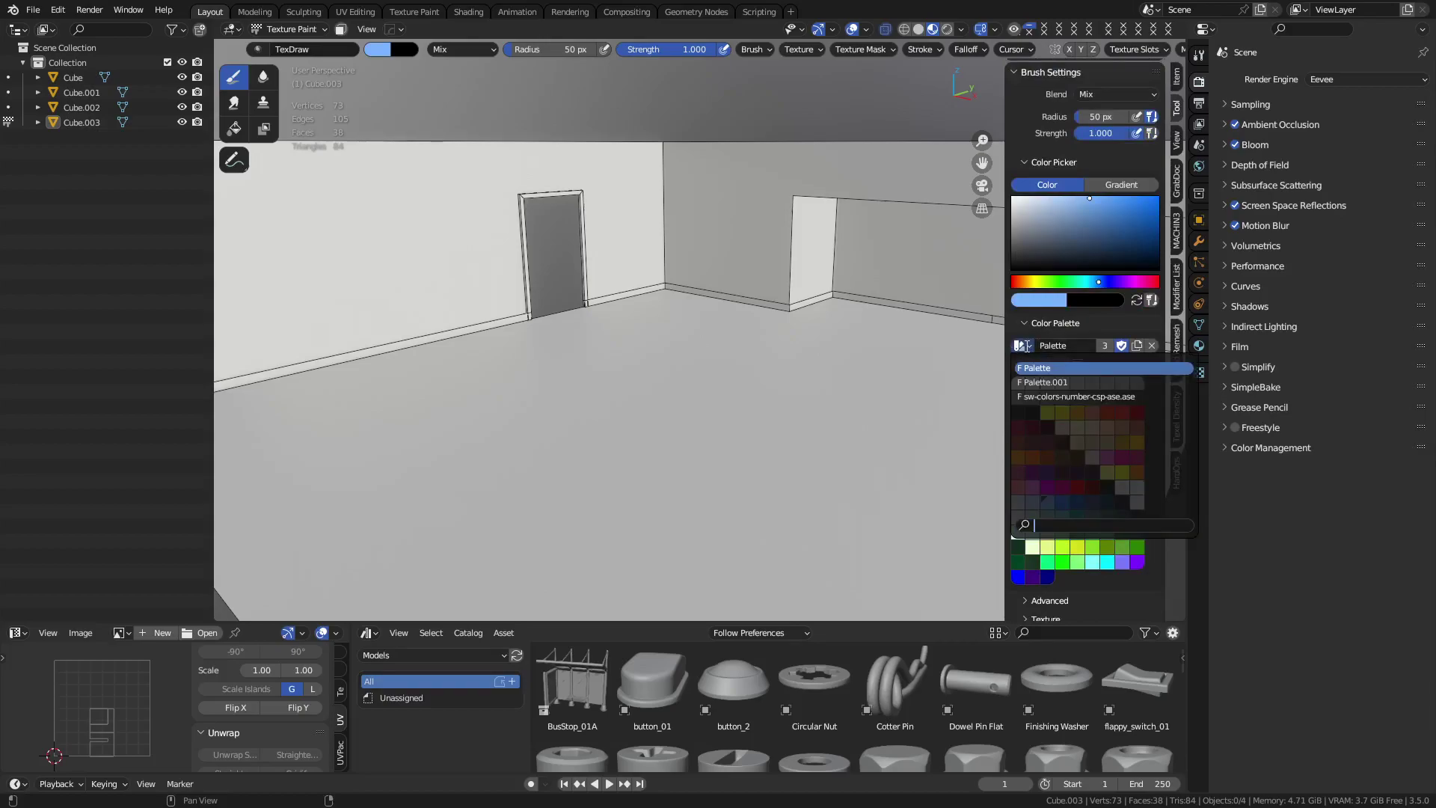
click(1051, 397)
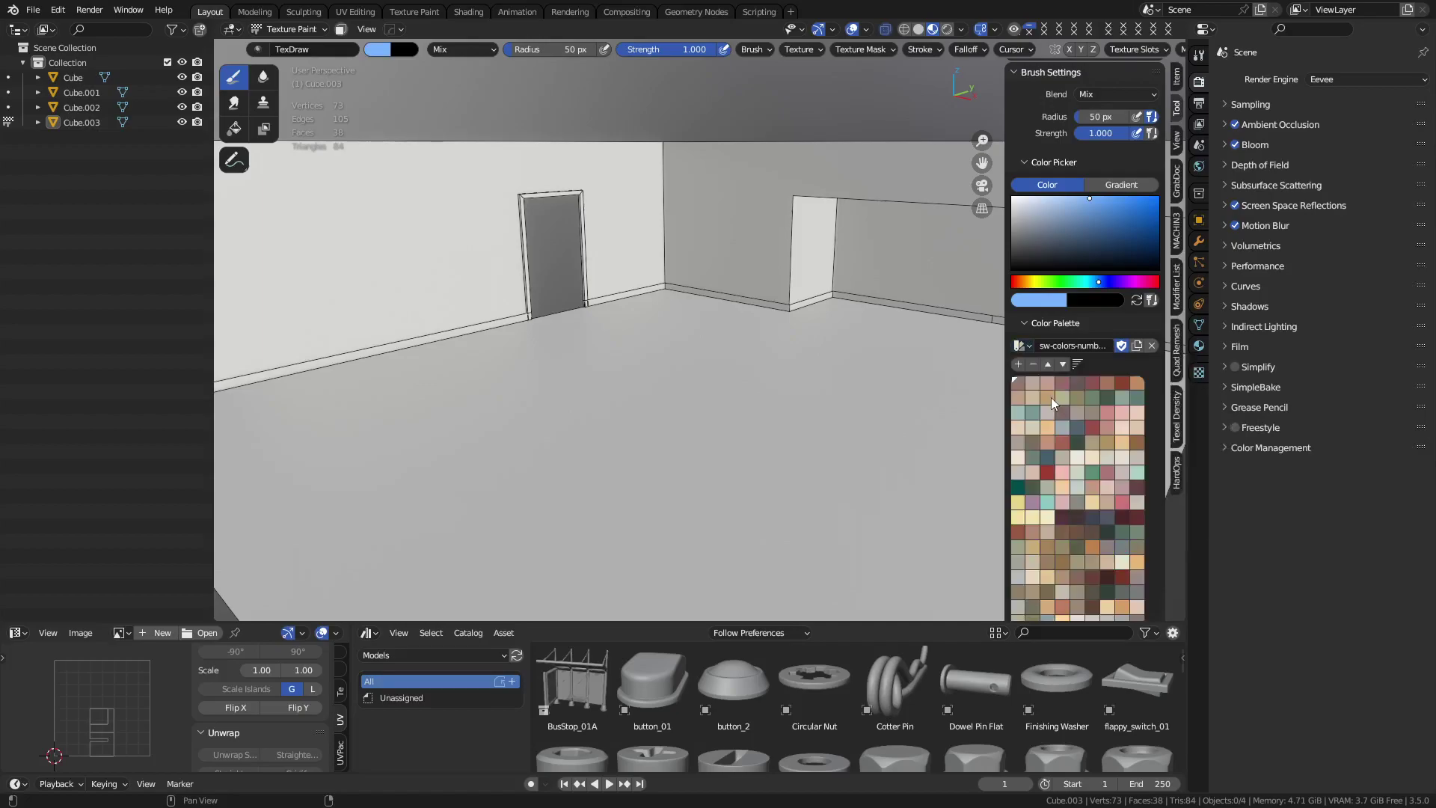
Scroll through the sw-colors palette swatches, then show Cube.003's Material properties
scroll(1054, 397, down, 15)
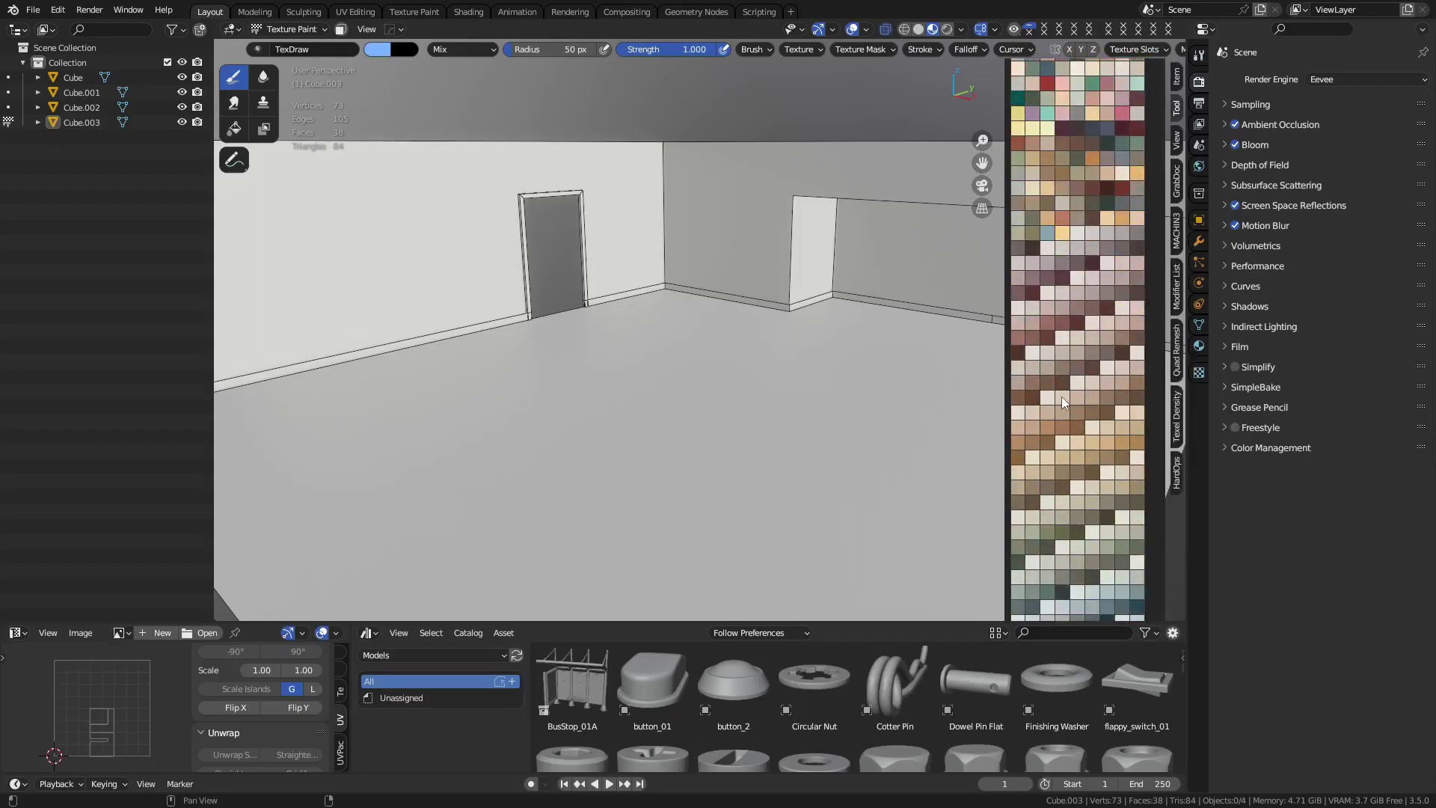
scroll(1063, 393, down, 20)
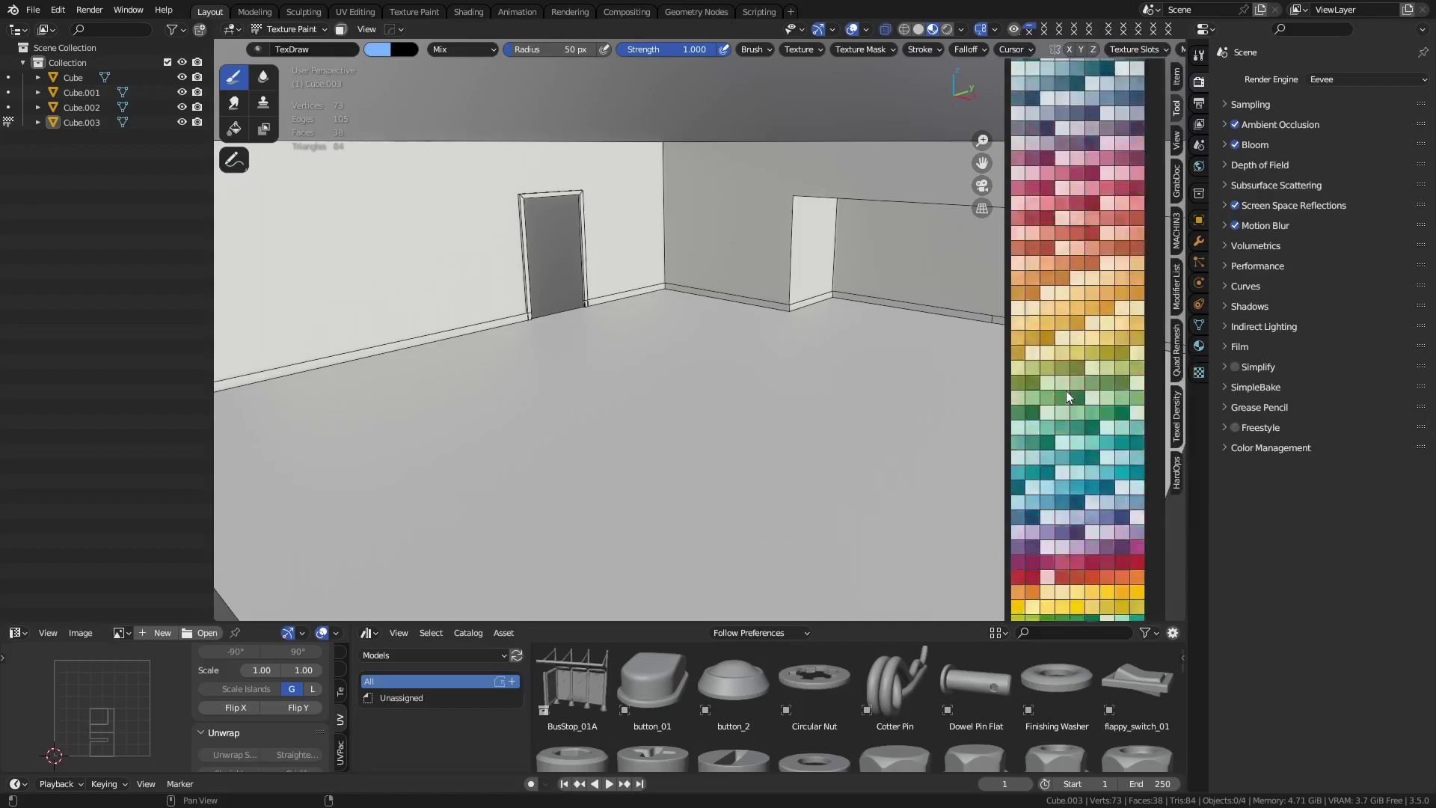
scroll(1066, 390, down, 10)
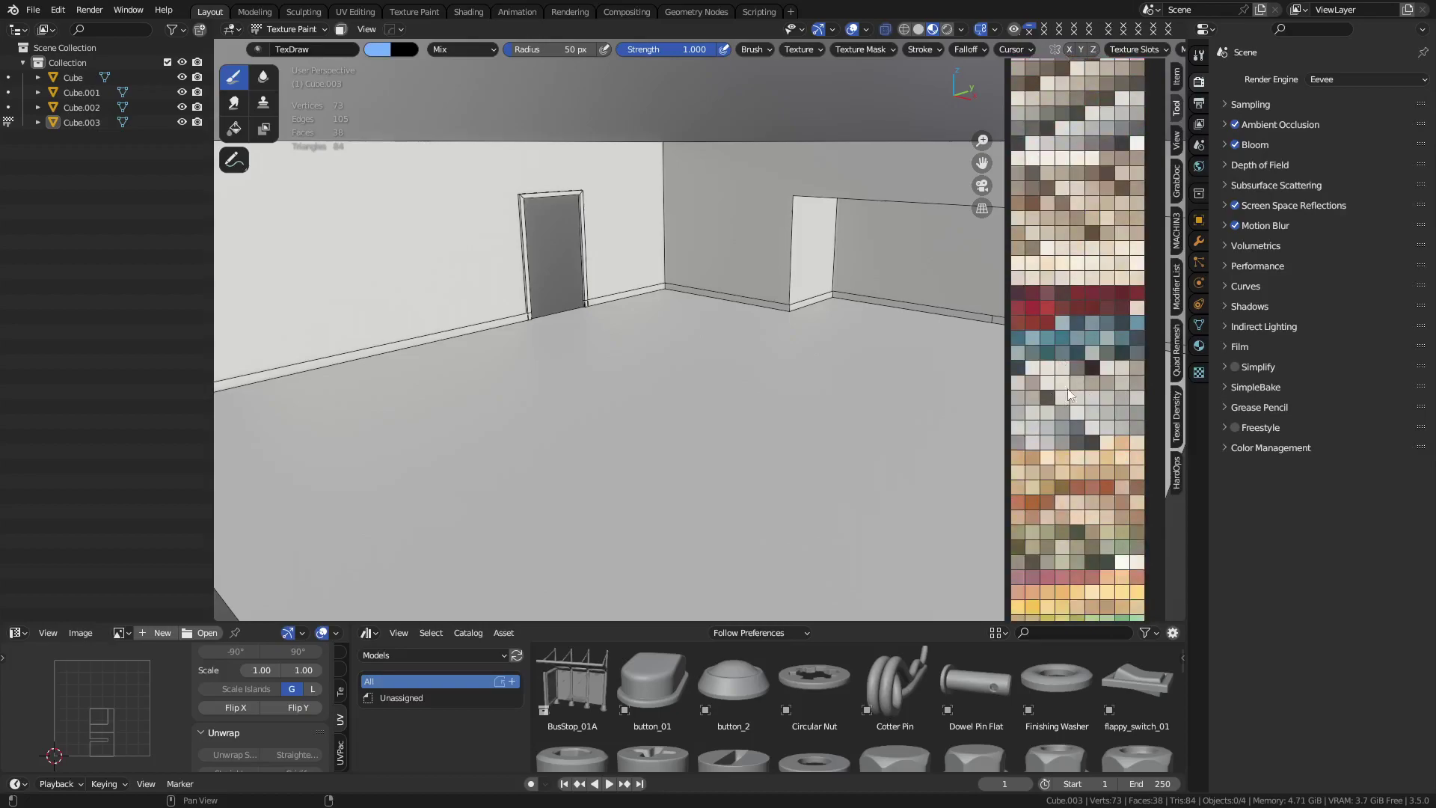
scroll(1065, 396, down, 15)
scroll(1065, 400, down, 8)
key(a)
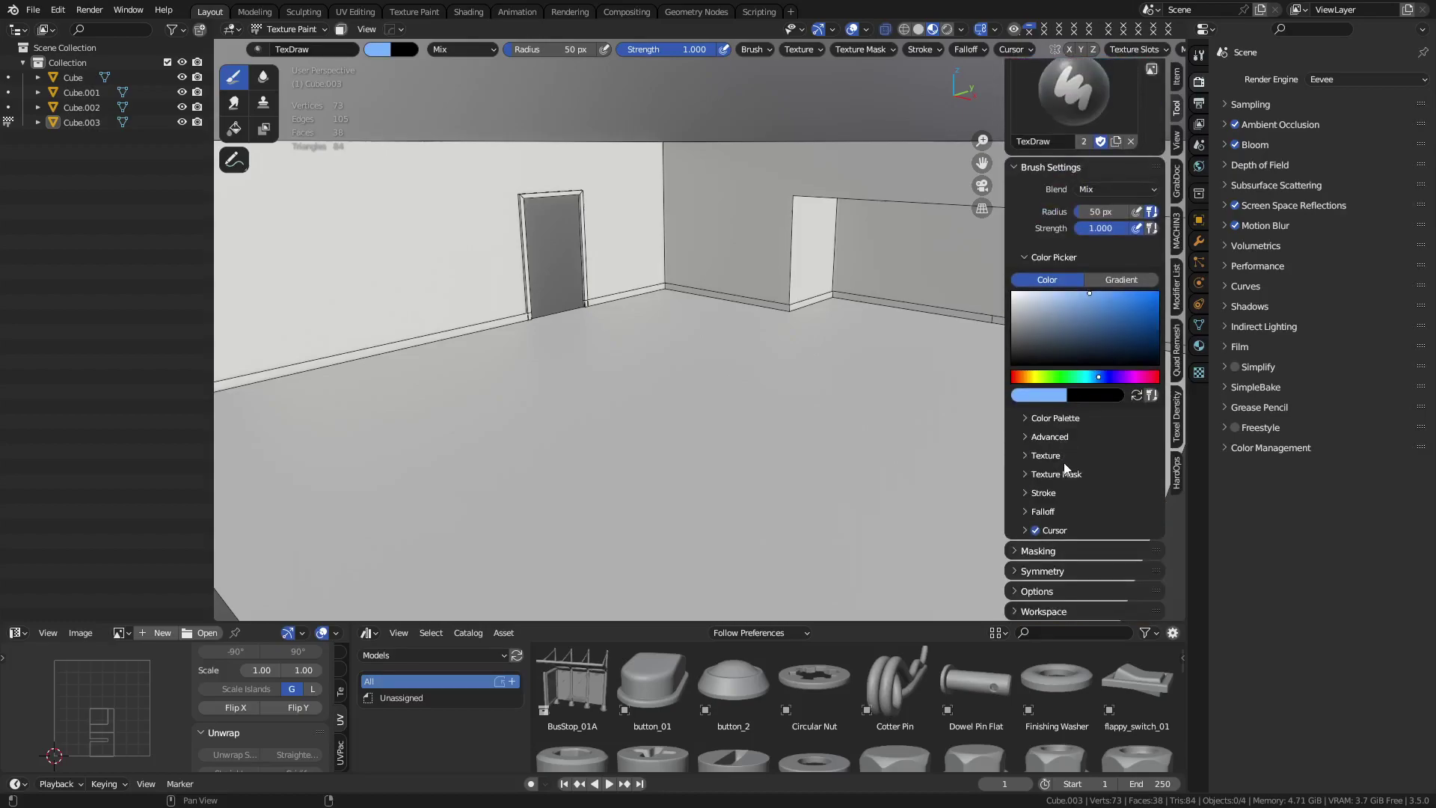
click(1065, 418)
scroll(1075, 489, down, 10)
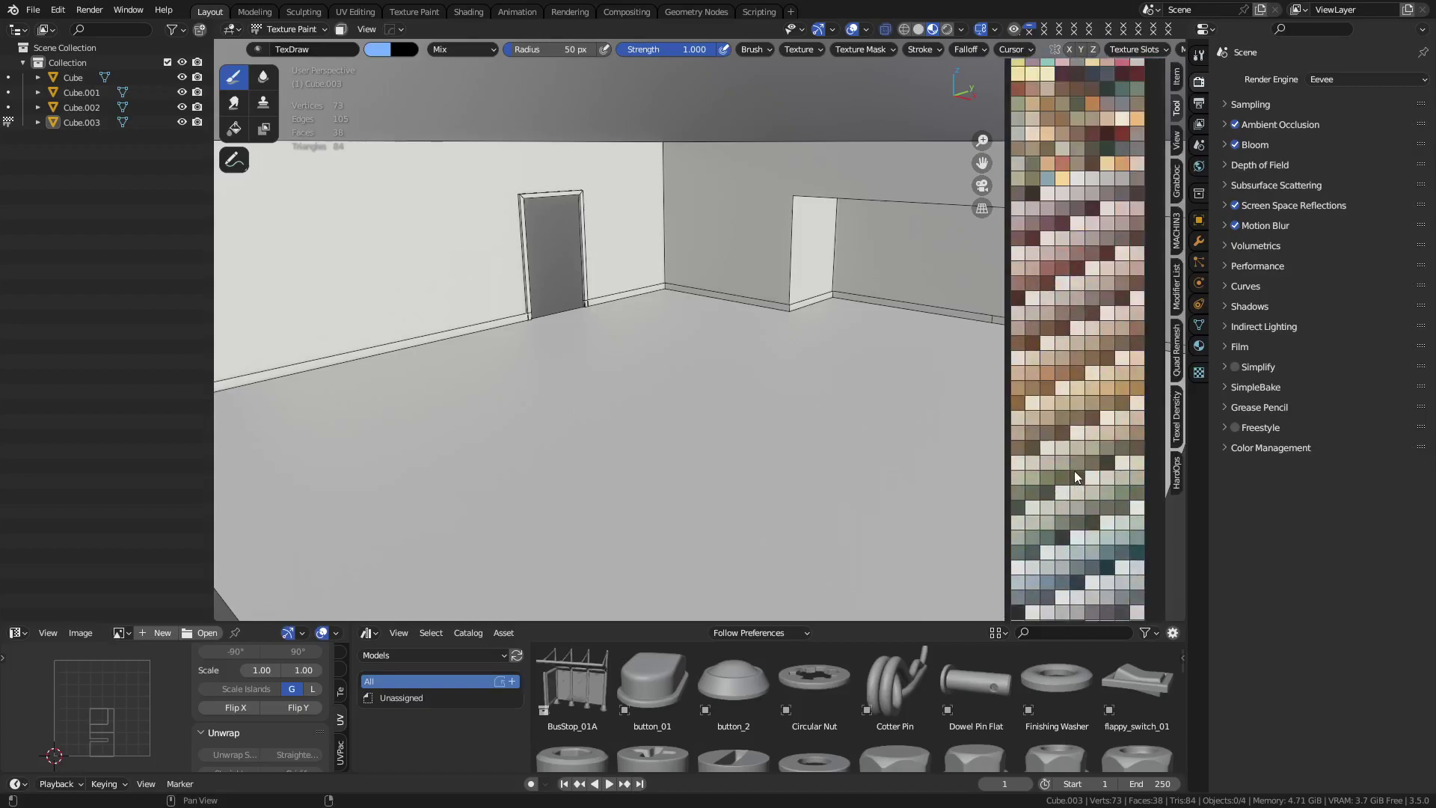
click(1199, 345)
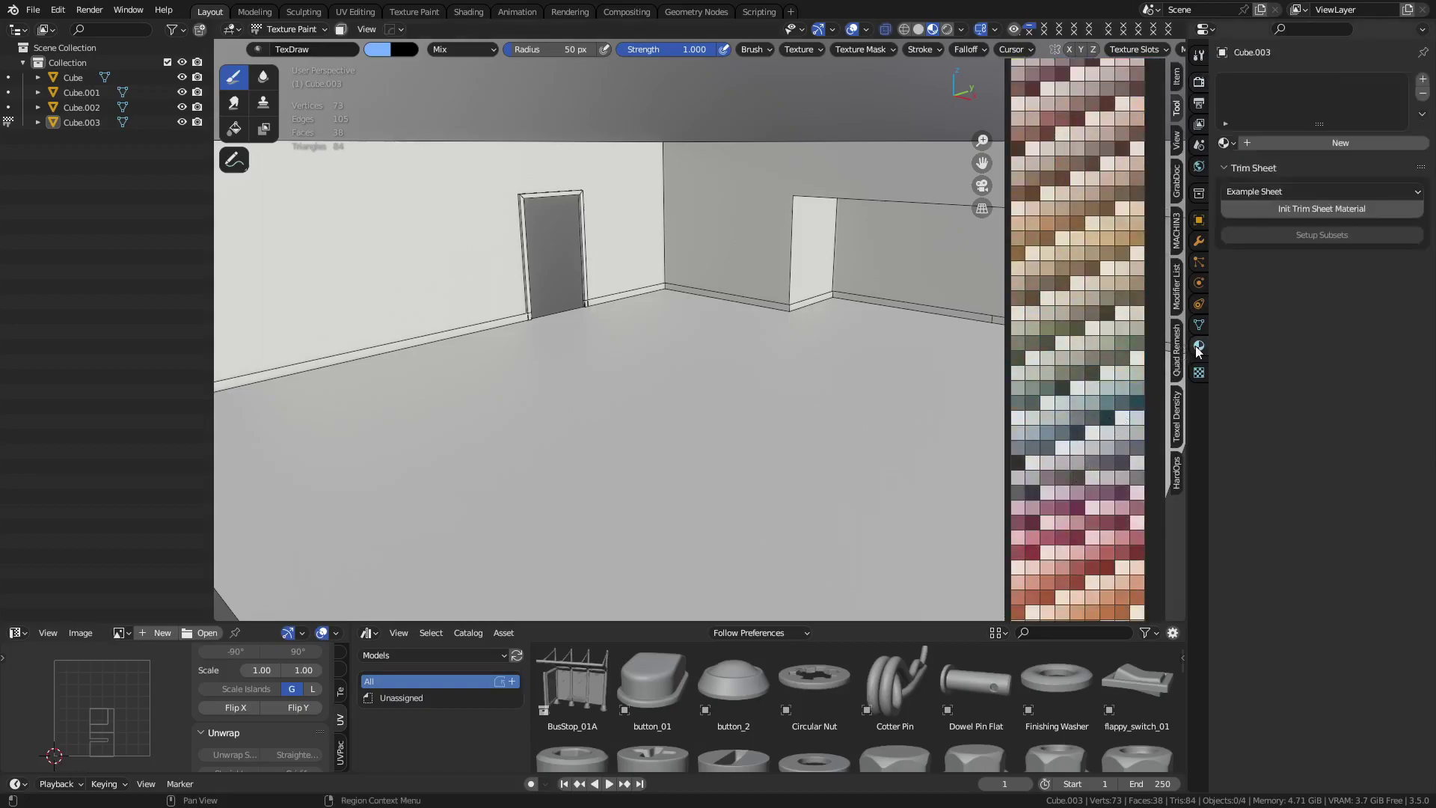
Select the wall object Cube.003 in Object Mode and return to Texture Paint mode
key(ctrl+Tab)
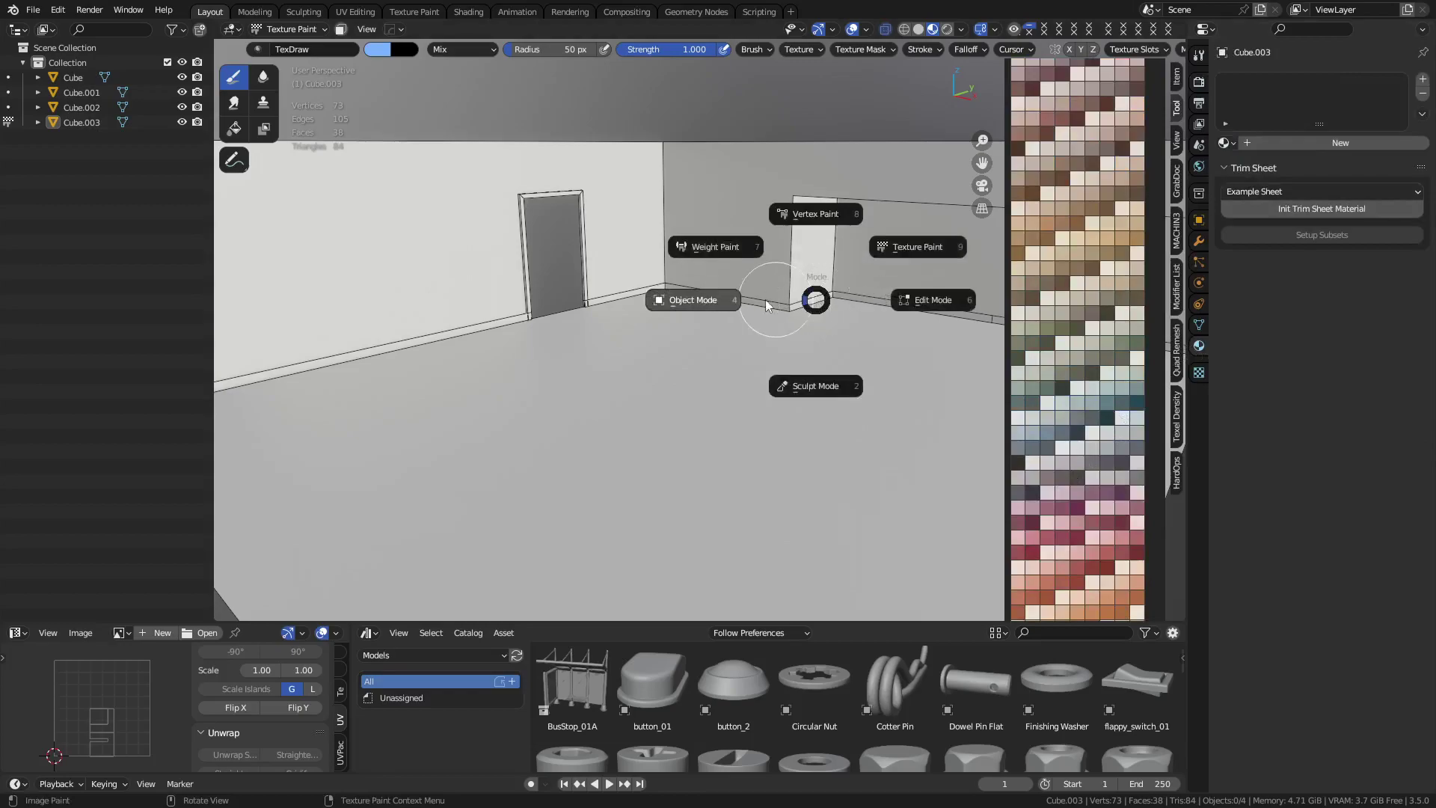
click(709, 303)
click(693, 376)
click(591, 240)
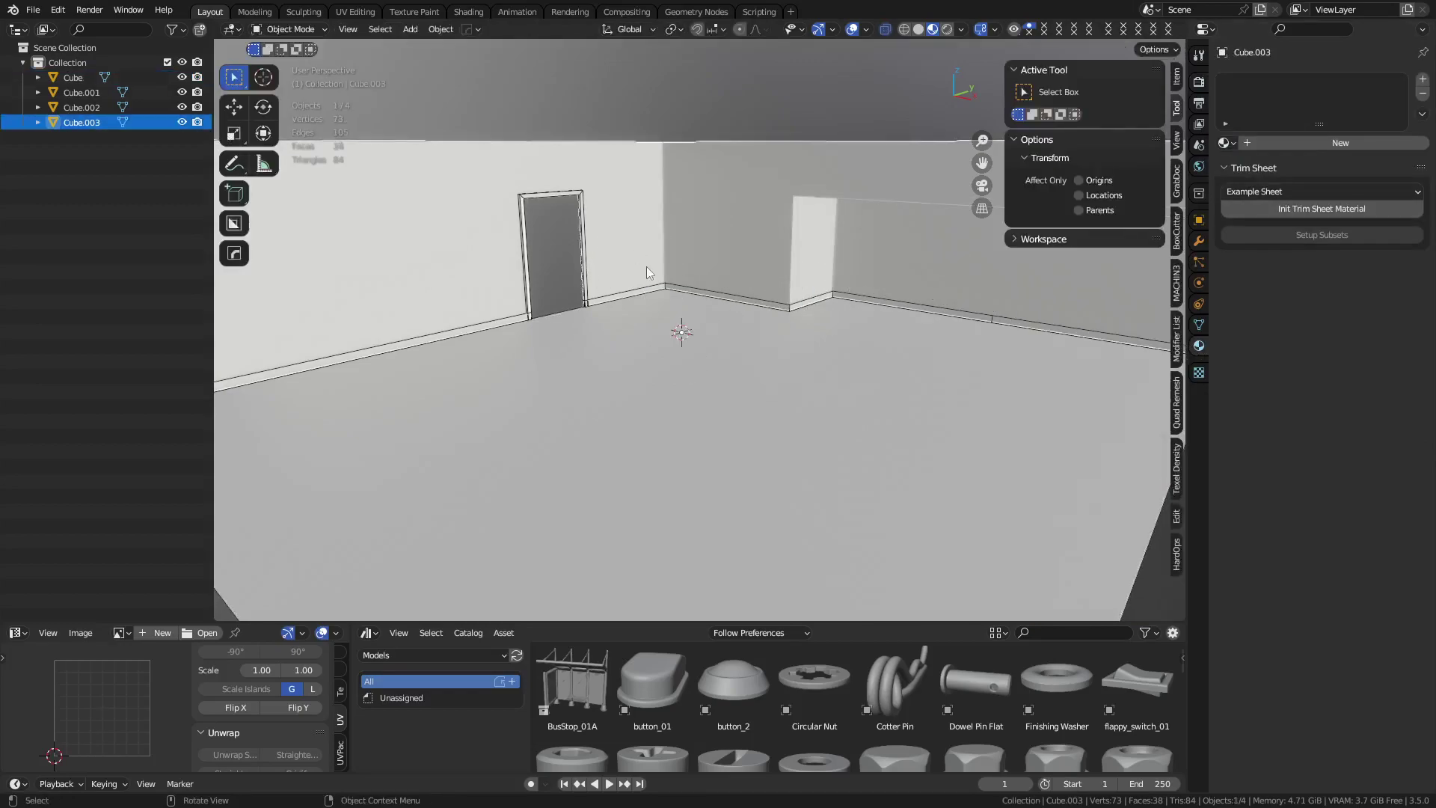
key(ctrl+Tab)
click(783, 288)
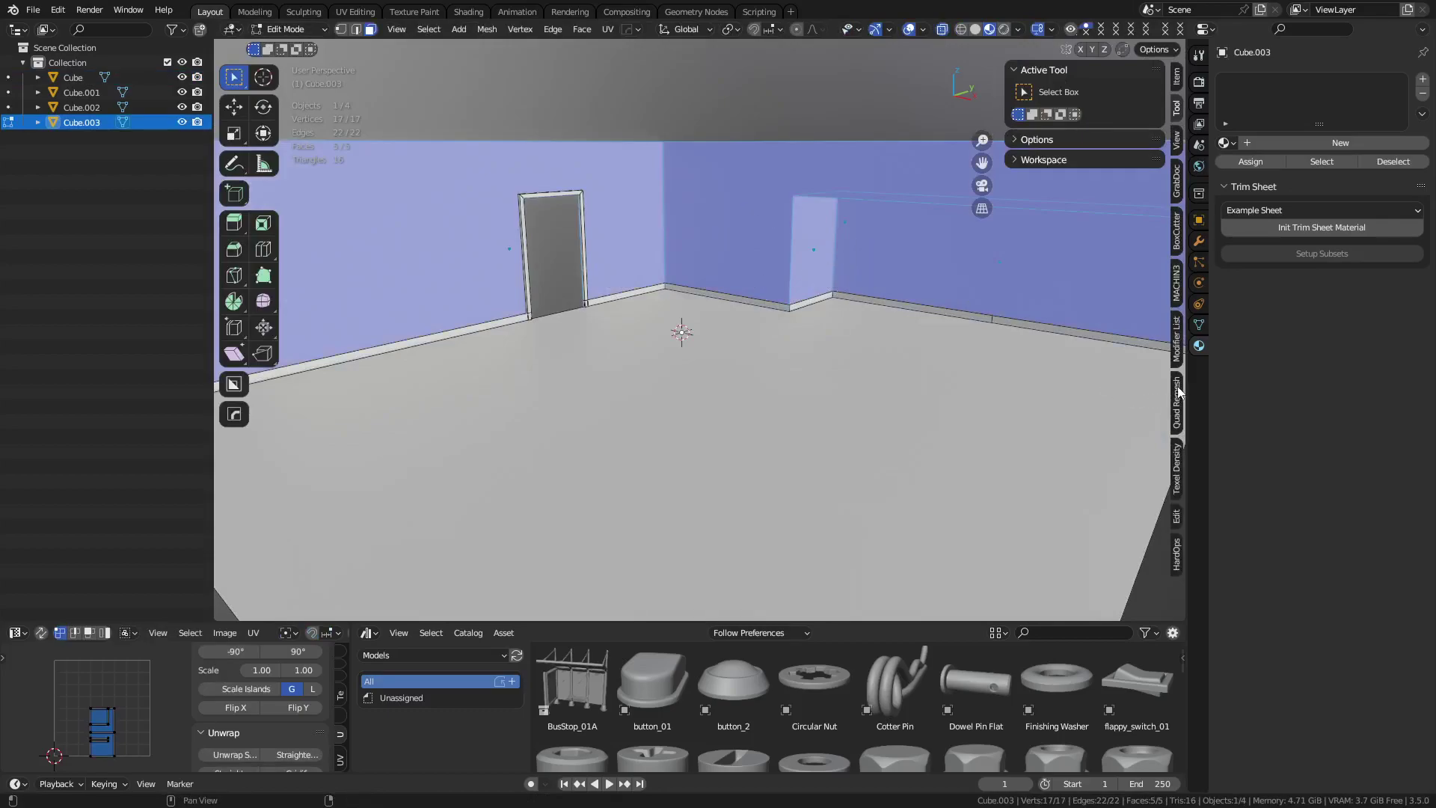
key(ctrl+Tab)
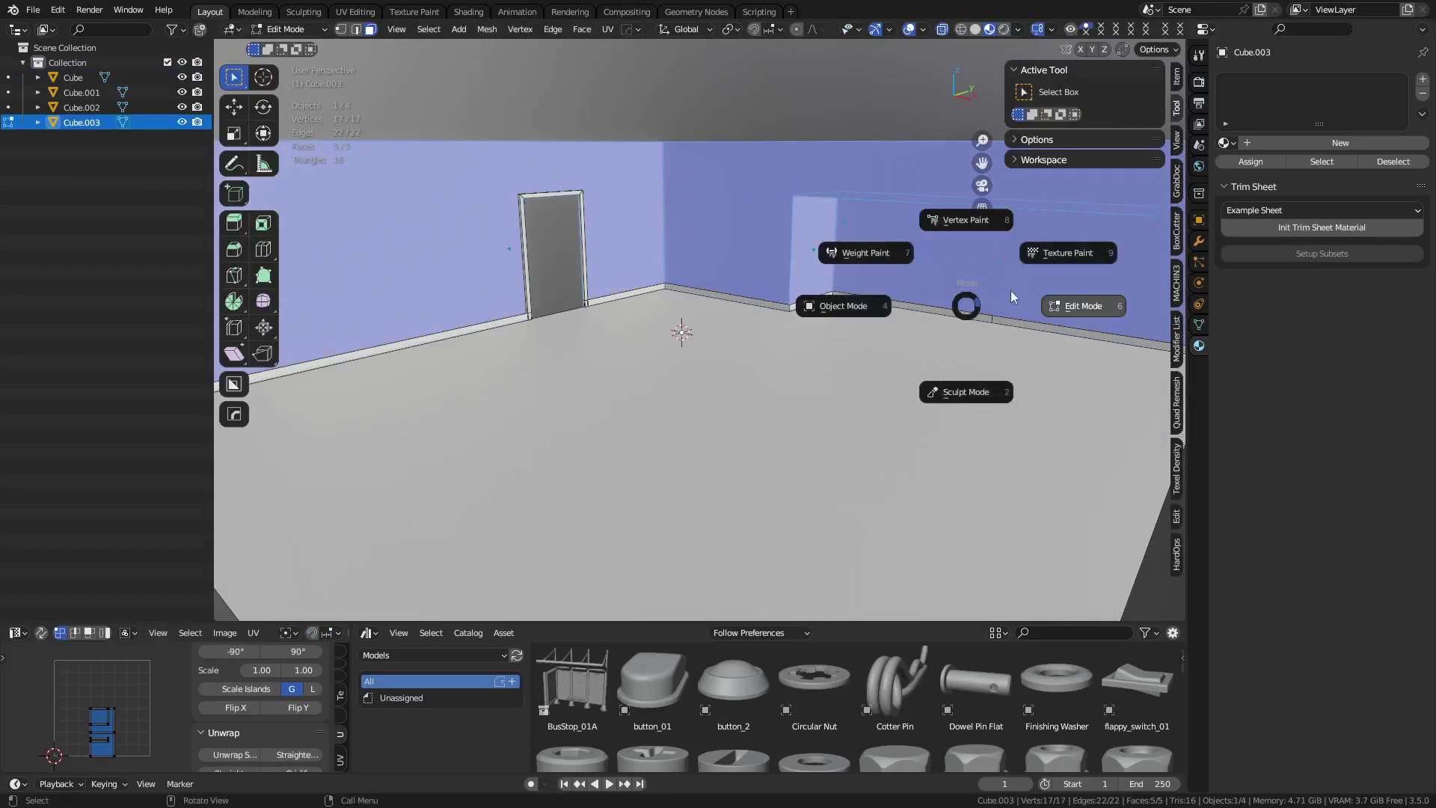
click(1040, 258)
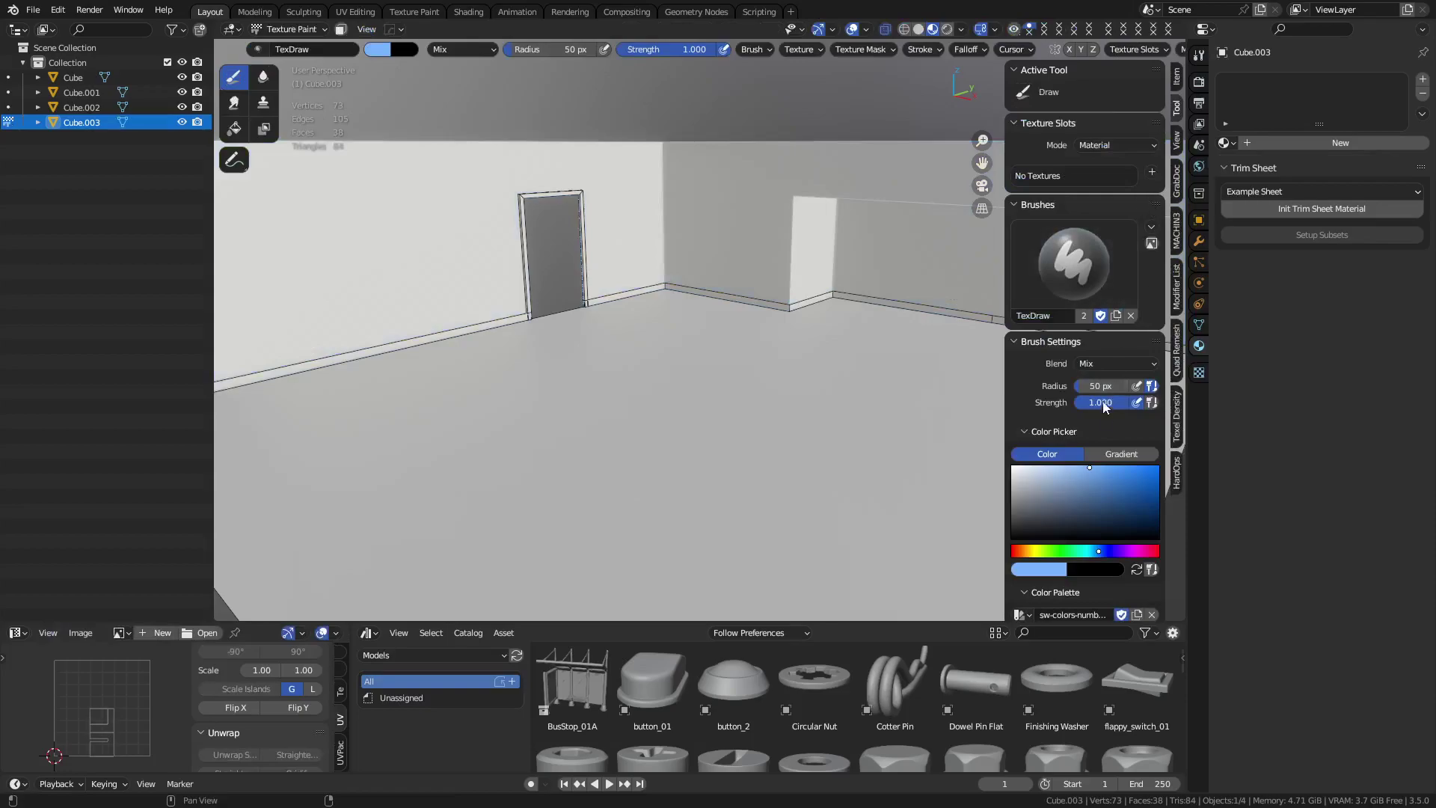
Create Material, then add two more slots holding Material.001 and Material.002
scroll(1043, 389, down, 1)
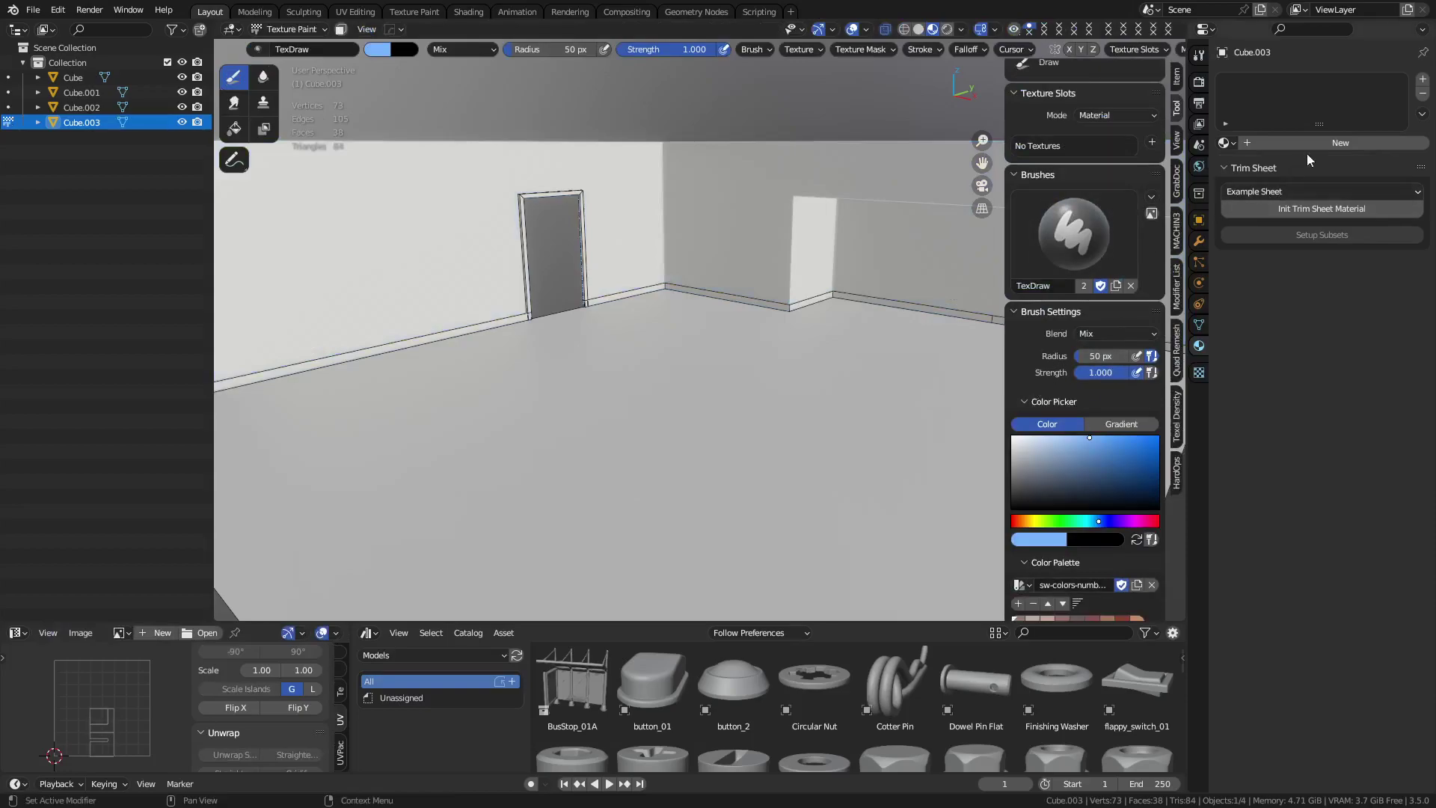
click(1325, 142)
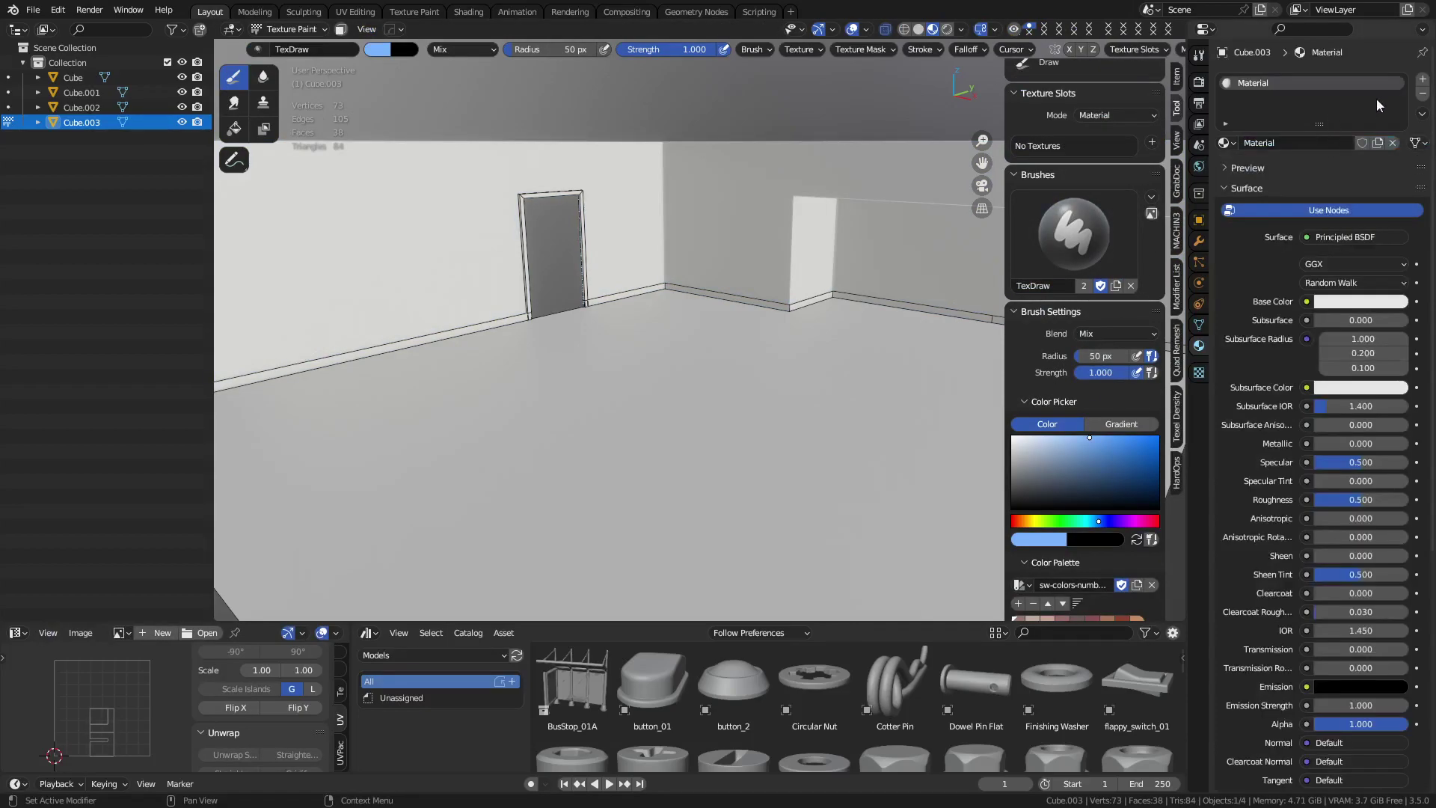
click(1423, 79)
click(1423, 79)
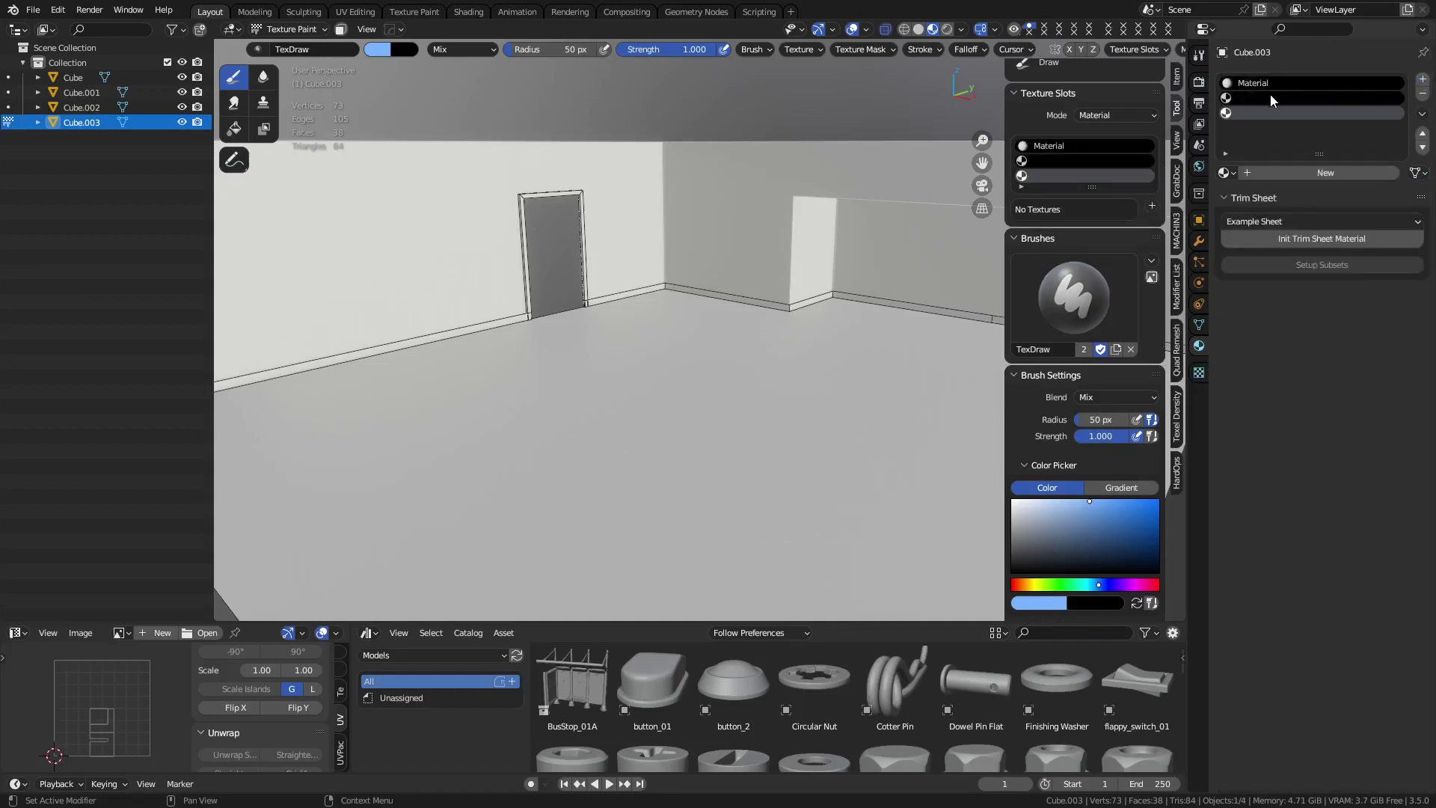
click(1317, 172)
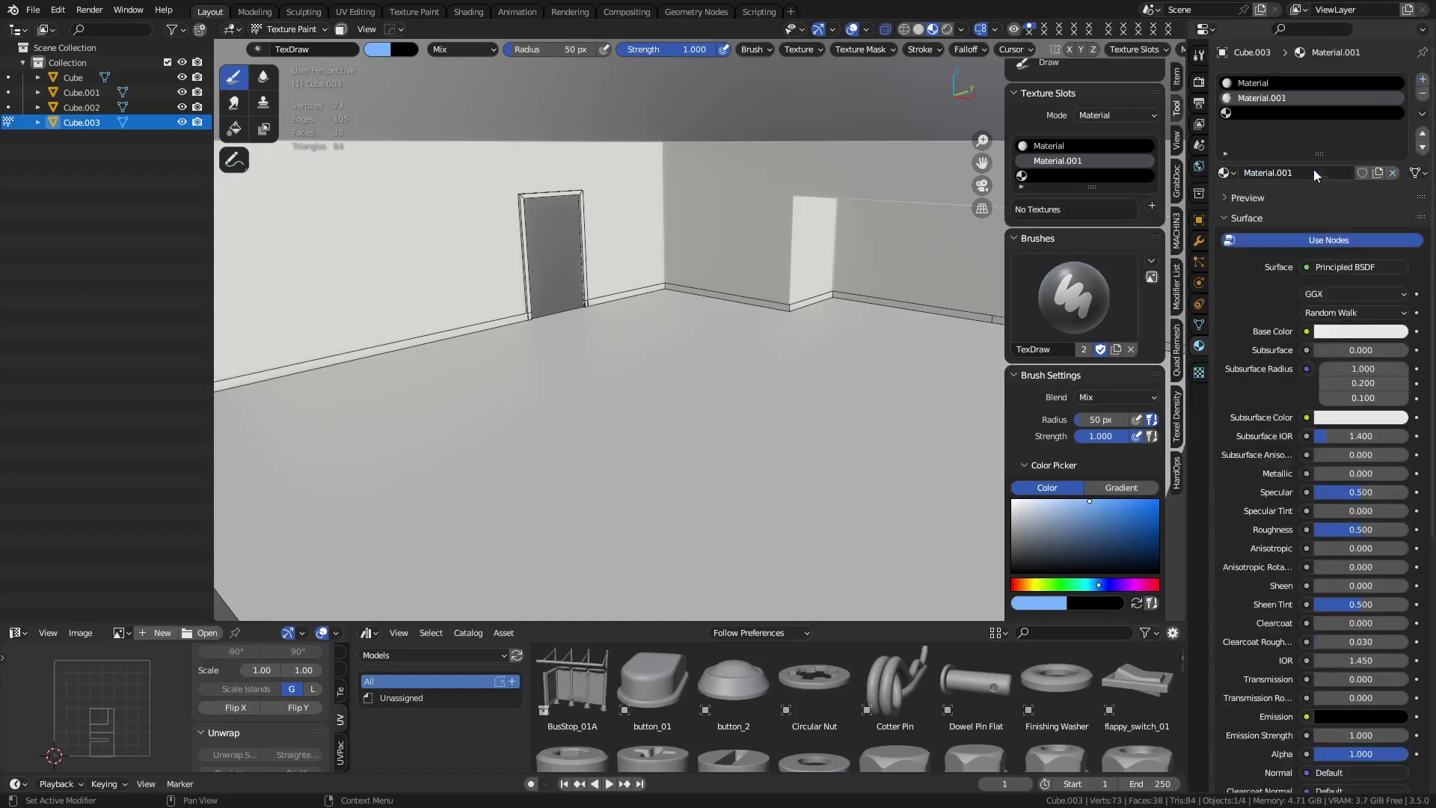
click(1277, 114)
click(1295, 173)
scroll(1114, 390, down, 15)
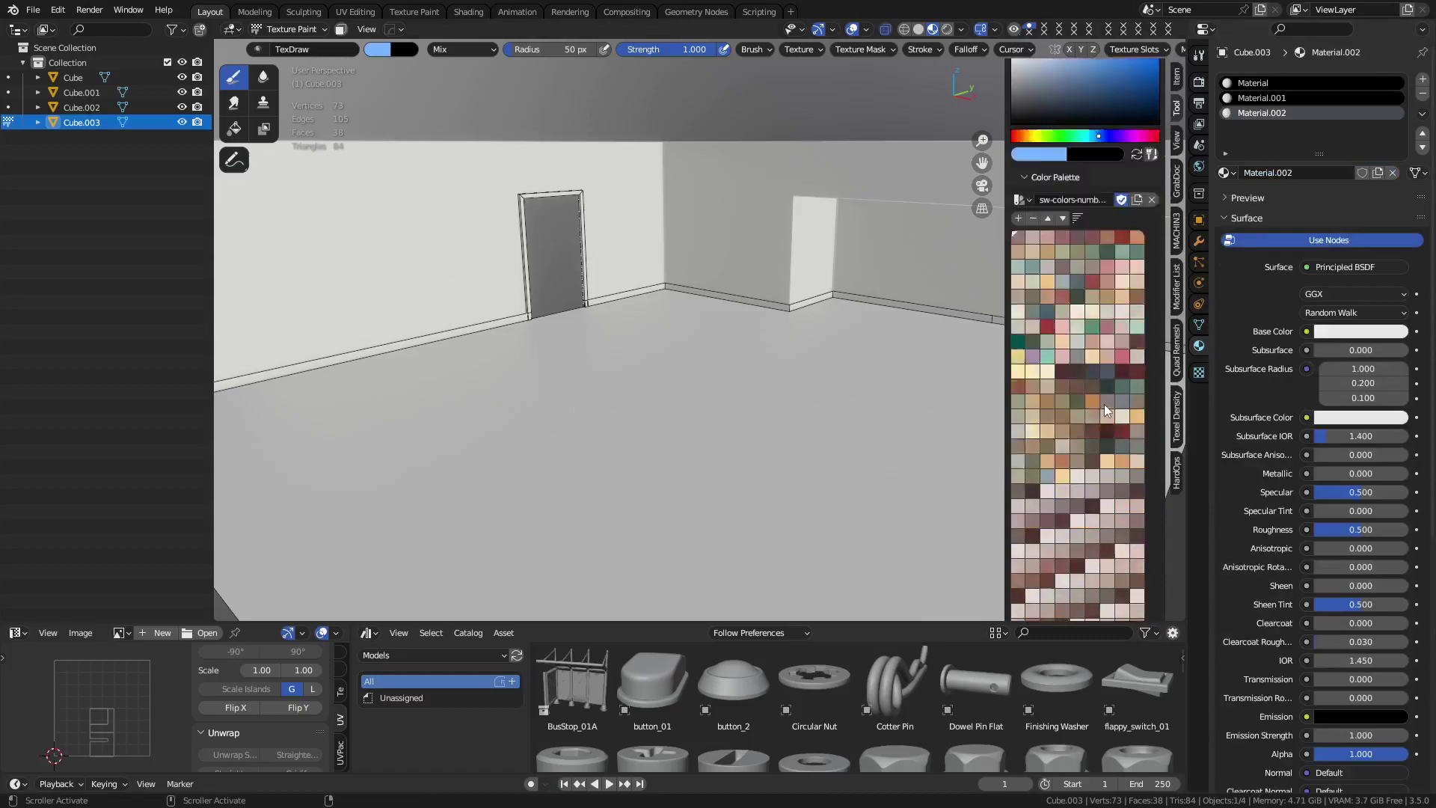
Set Material's base colour to a red palette swatch sampled with the eyedropper
click(1289, 81)
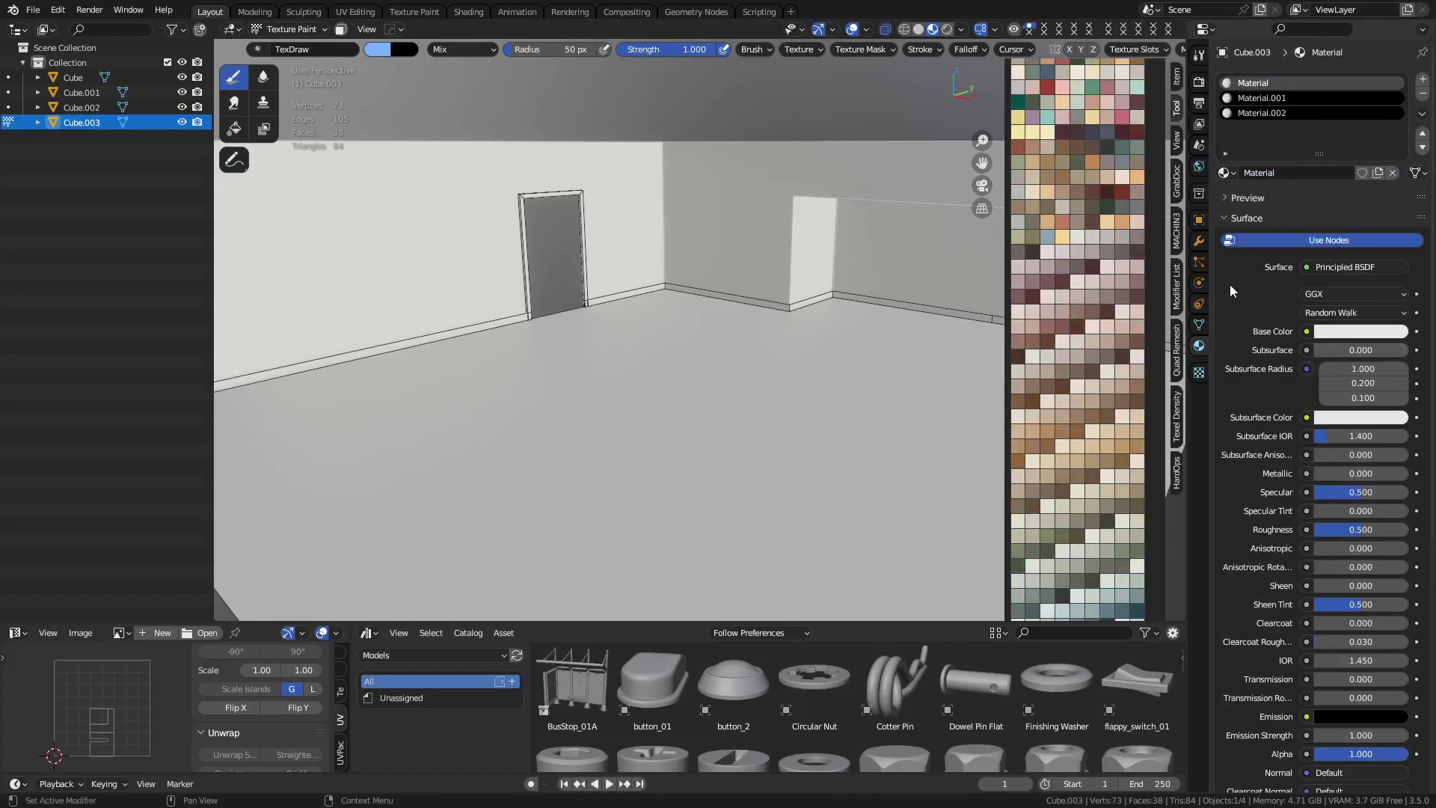
scroll(1098, 388, down, 5)
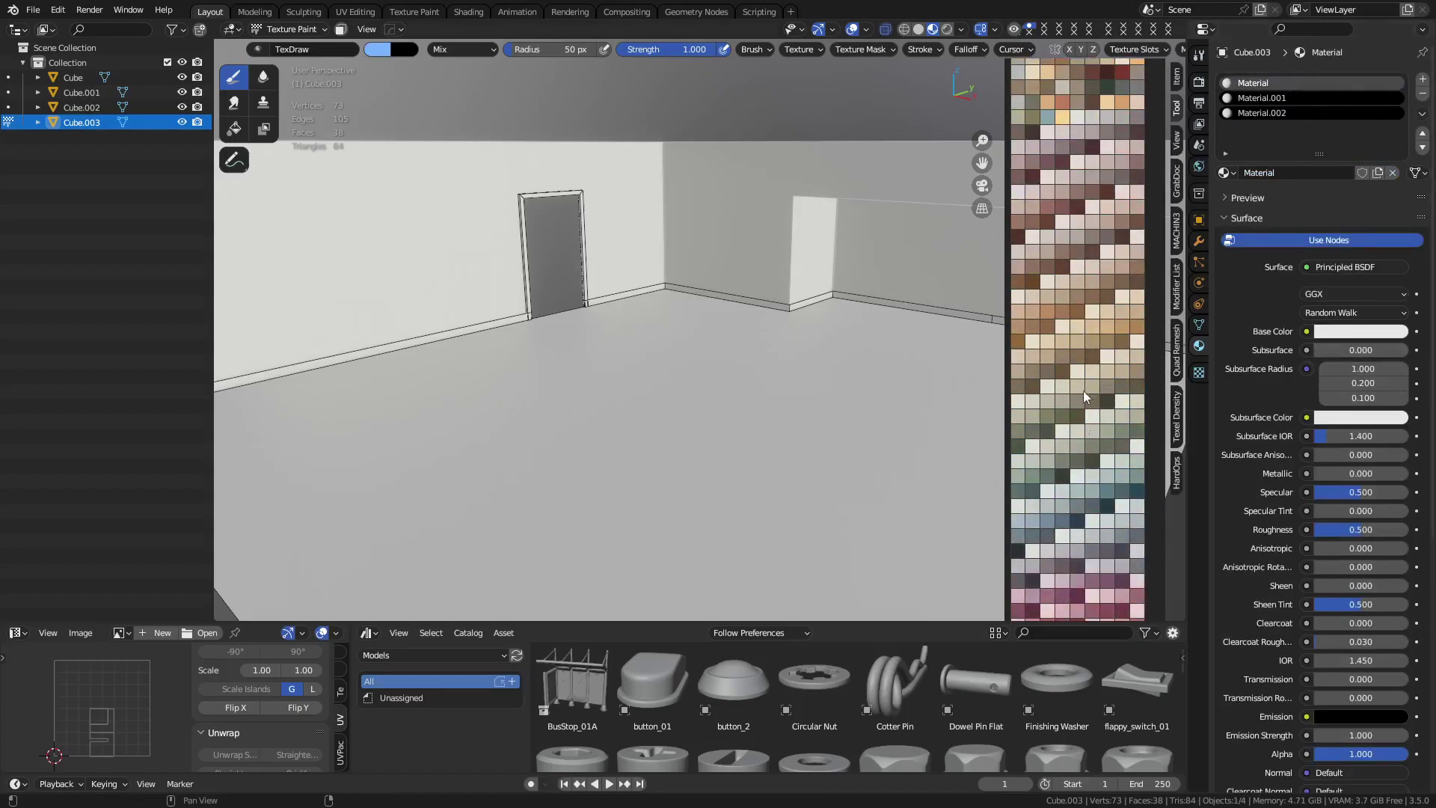
scroll(1083, 390, down, 3)
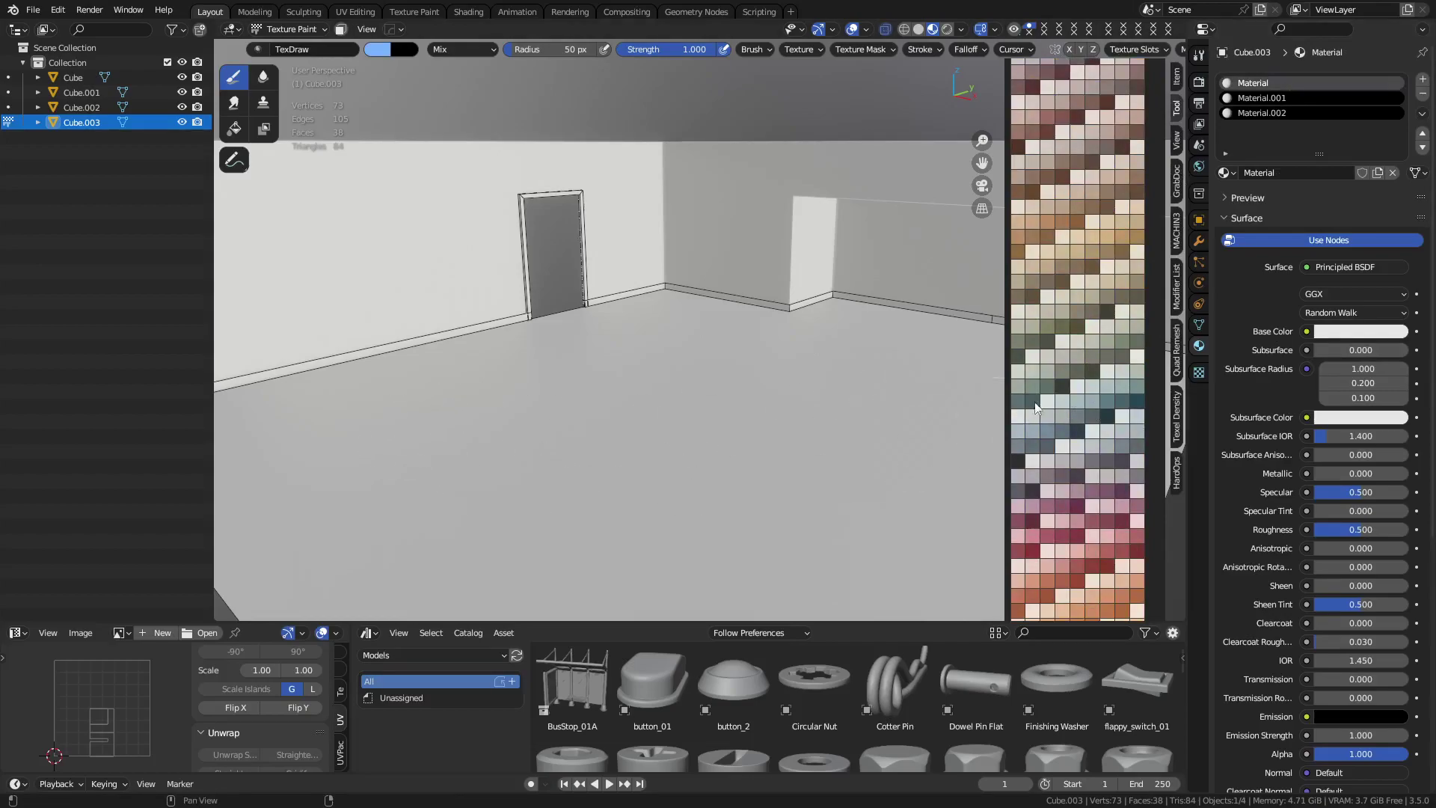
scroll(1065, 409, down, 3)
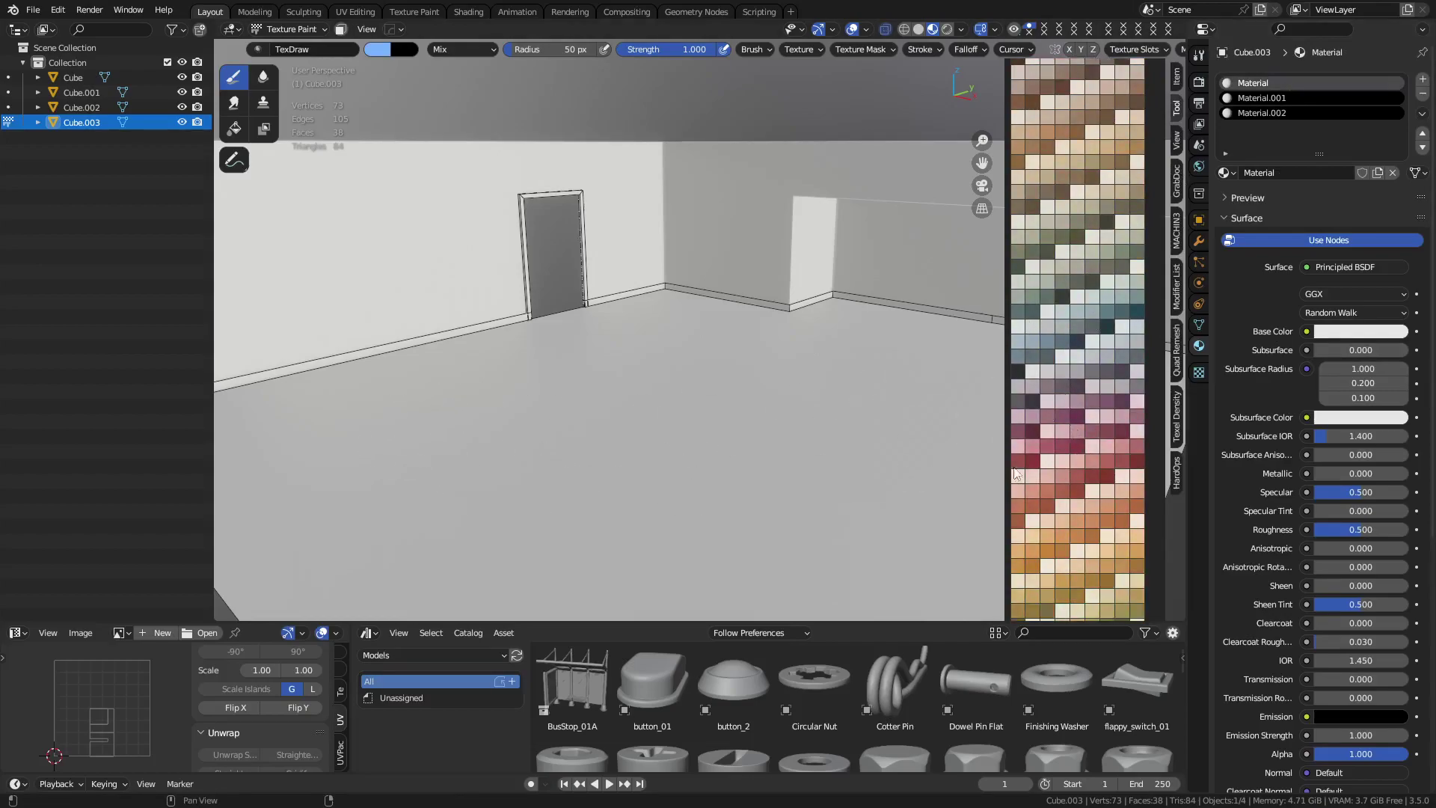
scroll(1133, 419, down, 3)
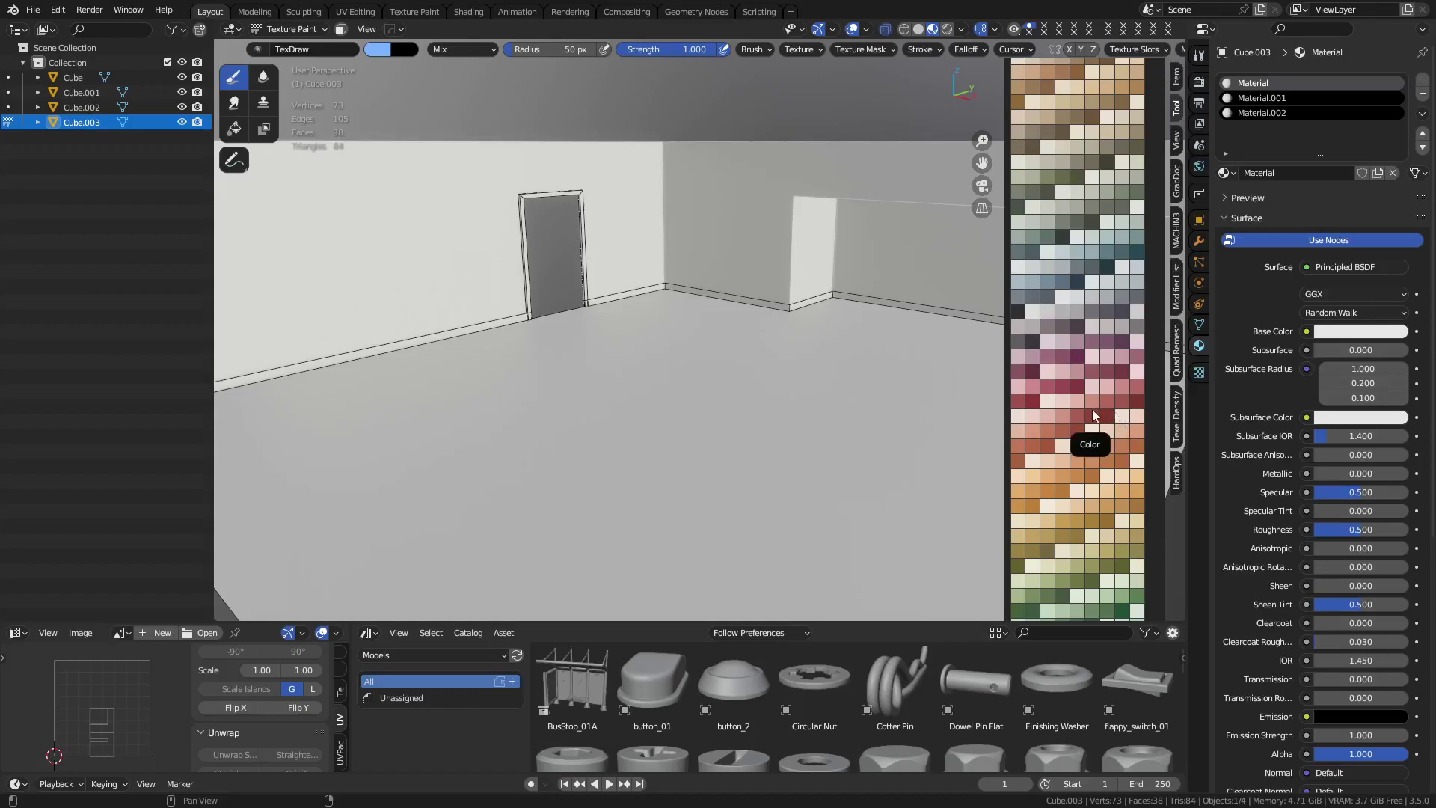
click(1363, 332)
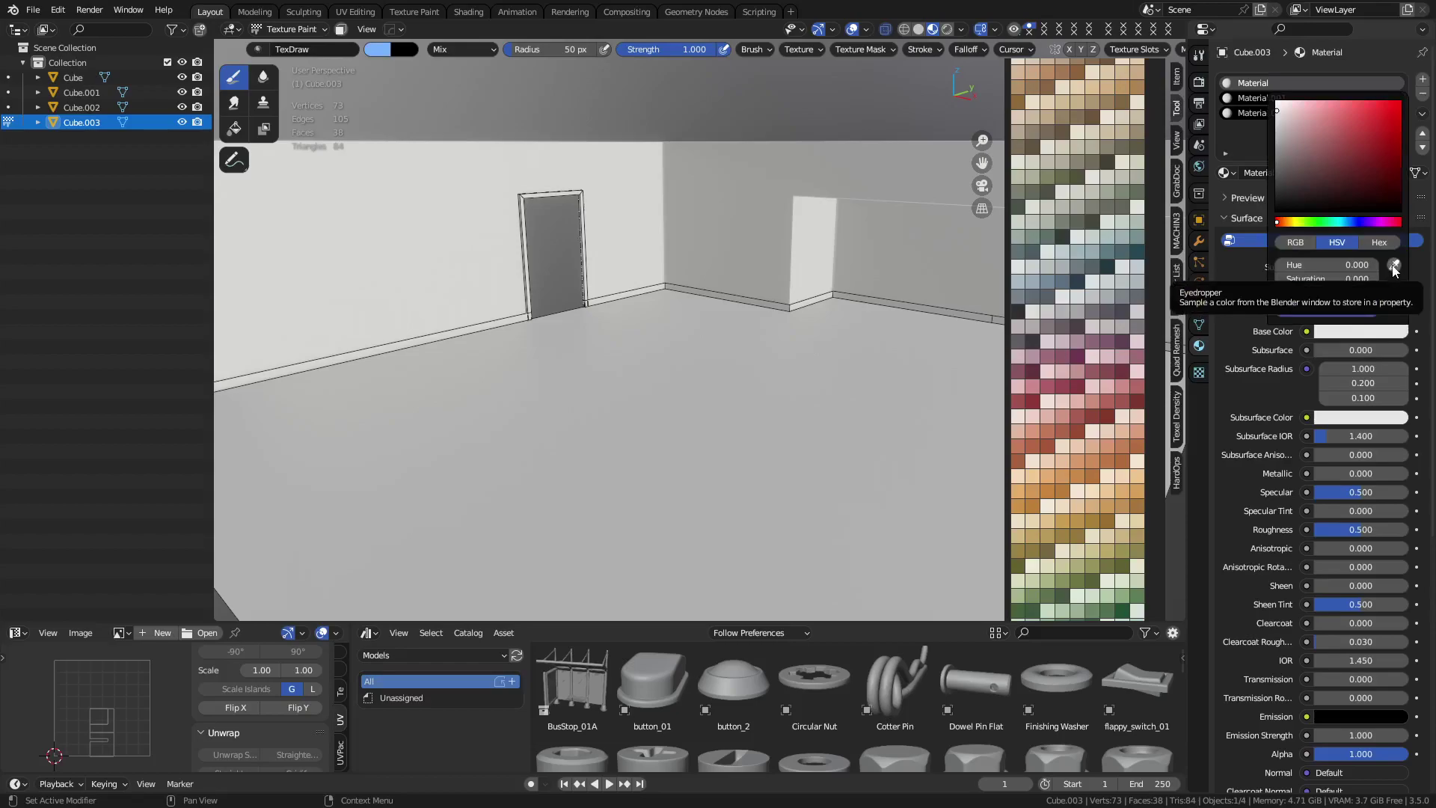
click(1394, 268)
click(1034, 403)
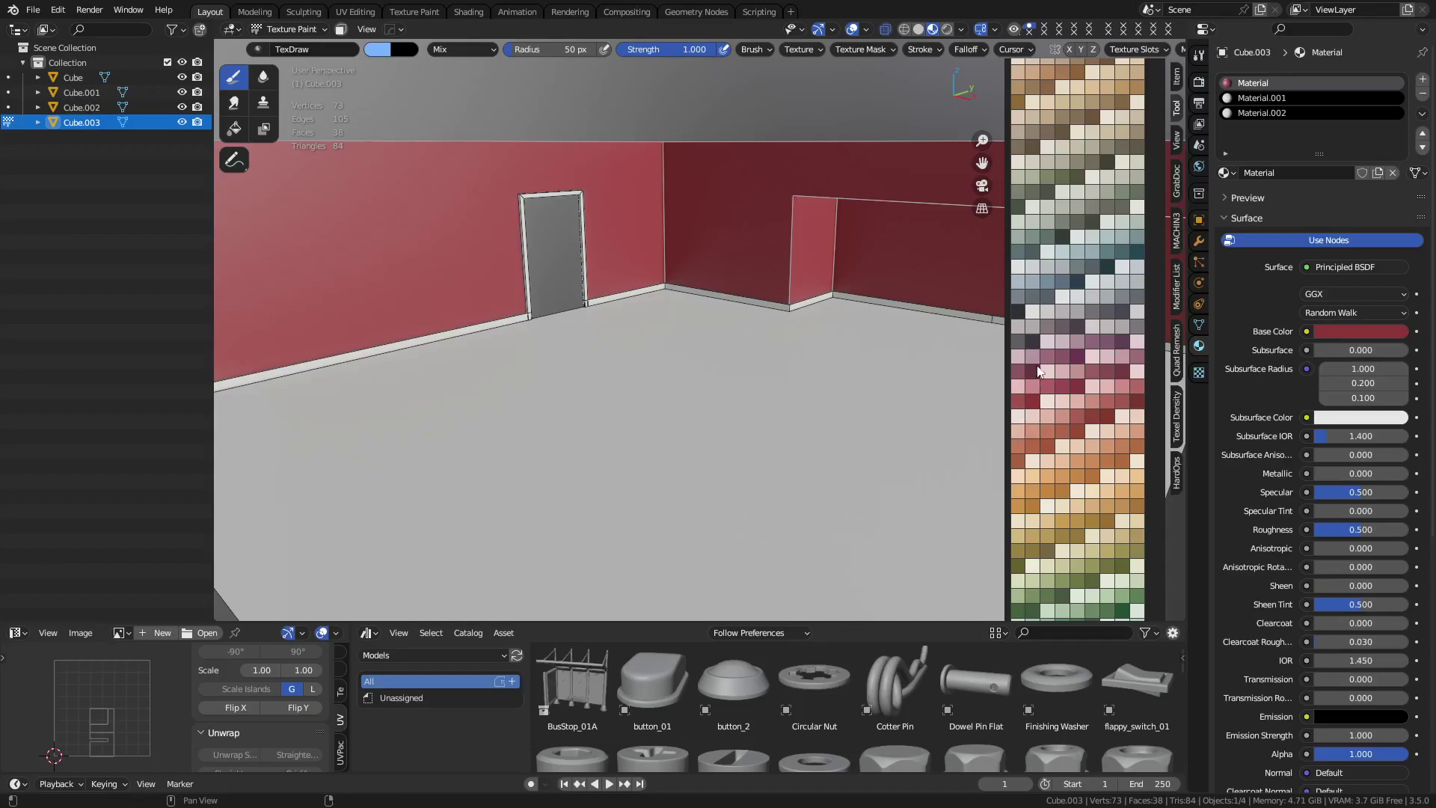
Set Material.001's base colour to an orange-brown palette swatch, then select Material.002
click(1287, 101)
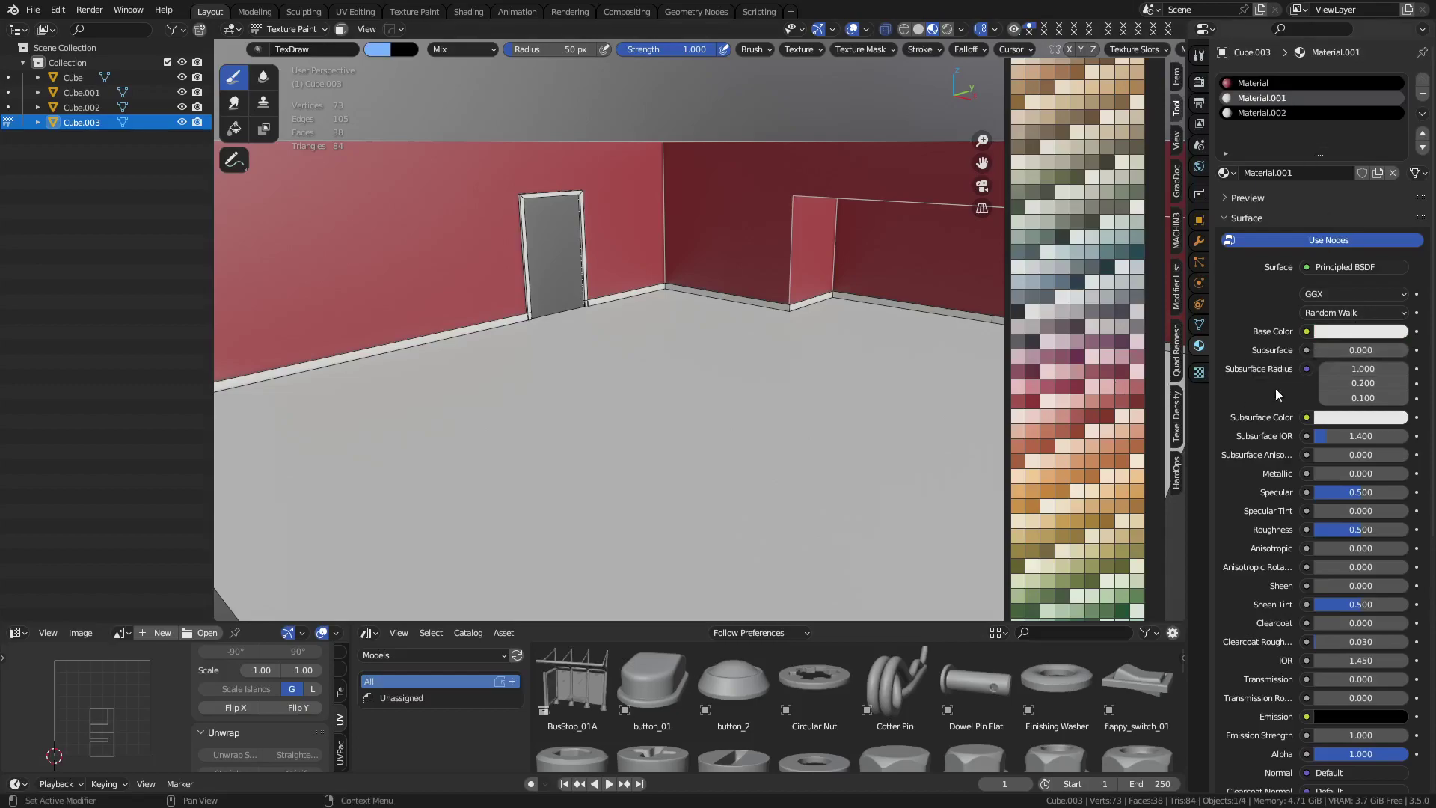
click(1383, 330)
click(1393, 265)
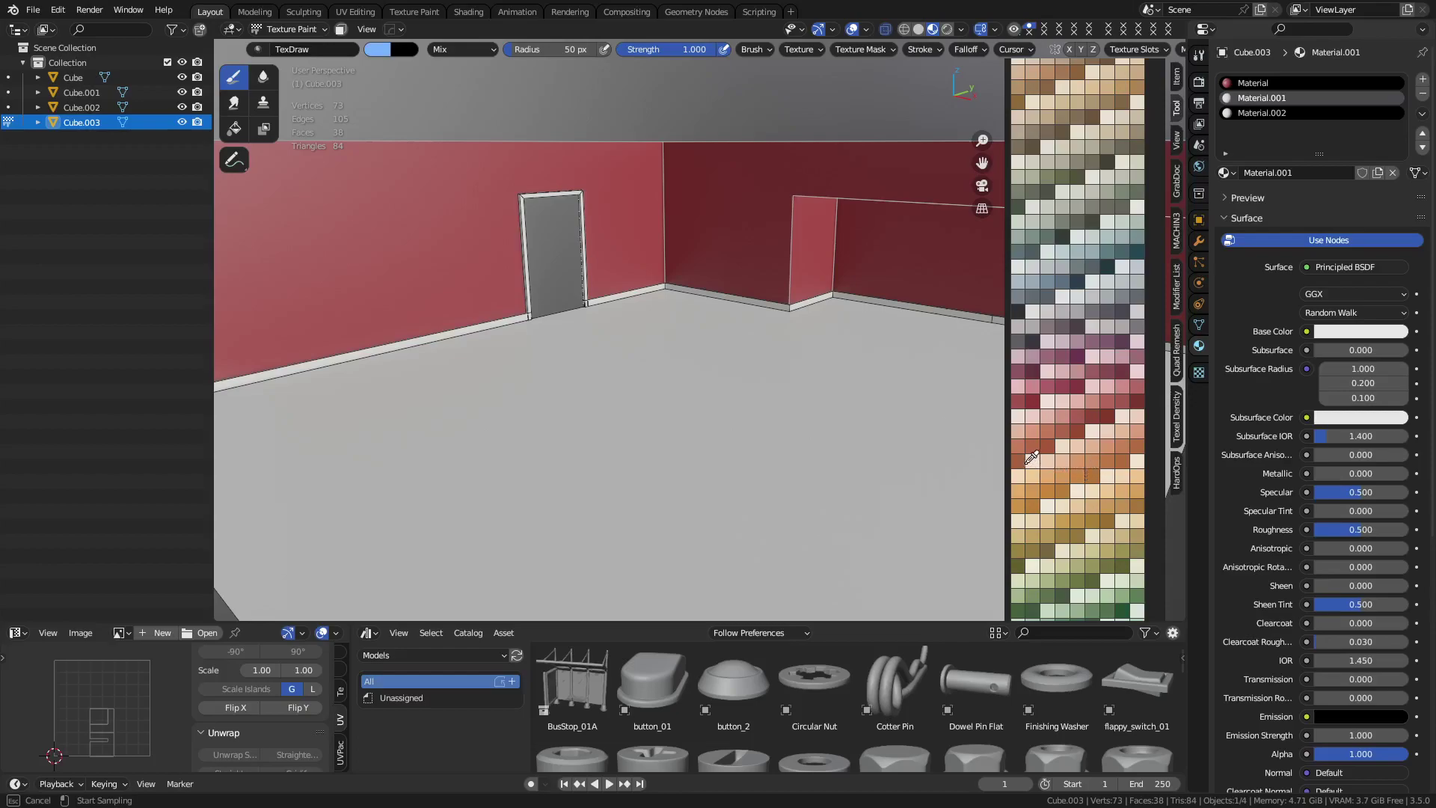
click(1021, 459)
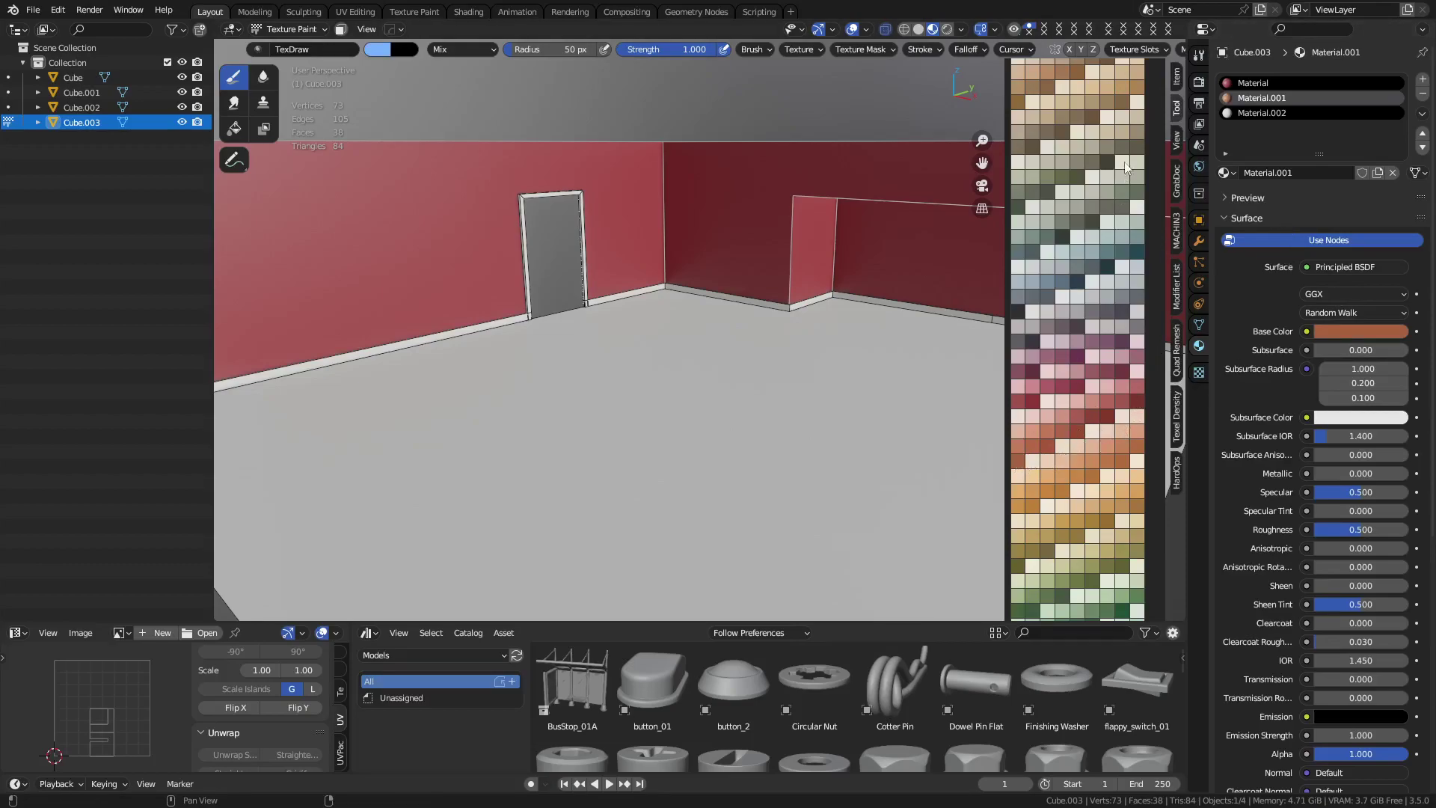
click(1272, 112)
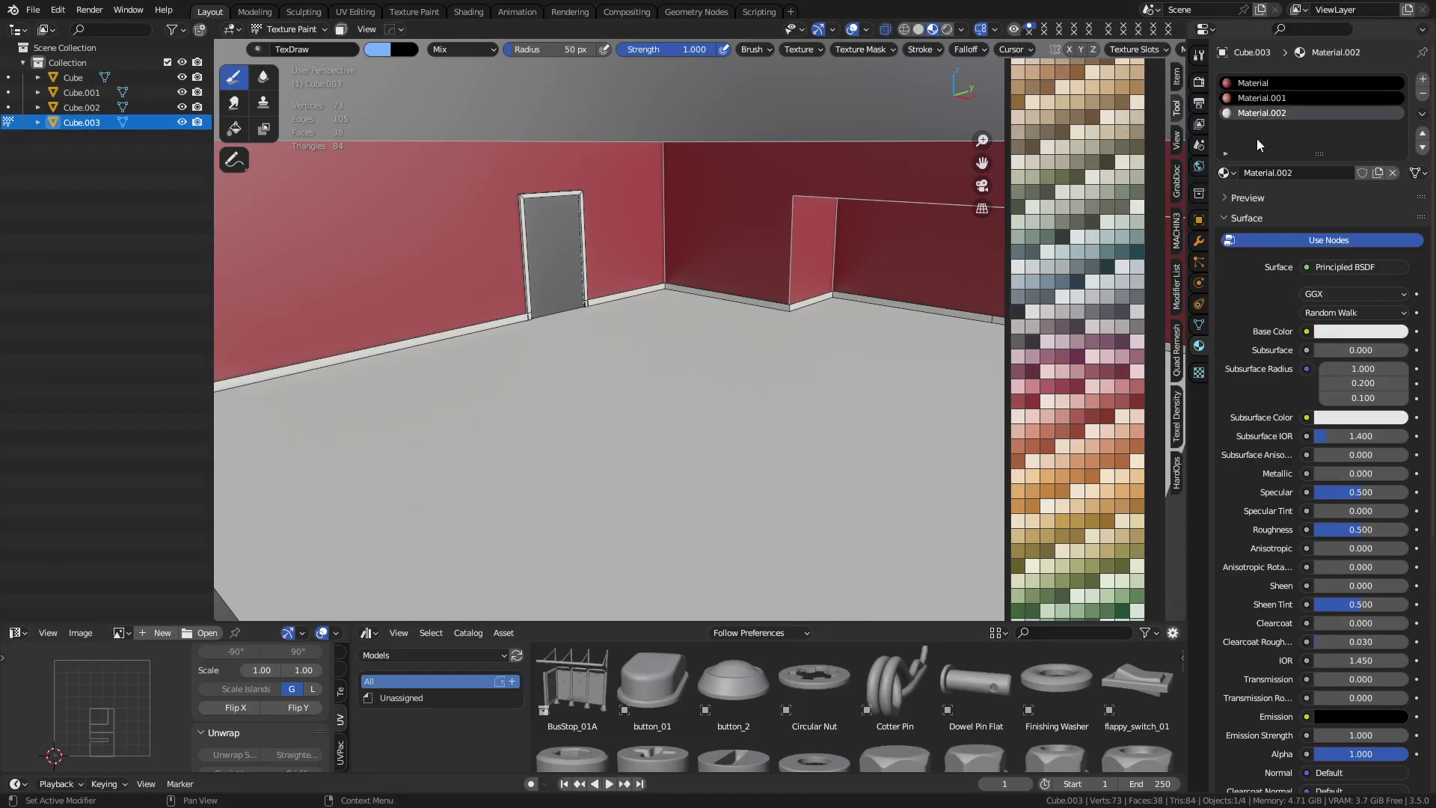
Open Material.002's base colour picker and show its colour as a Hex value
scroll(1128, 447, up, 5)
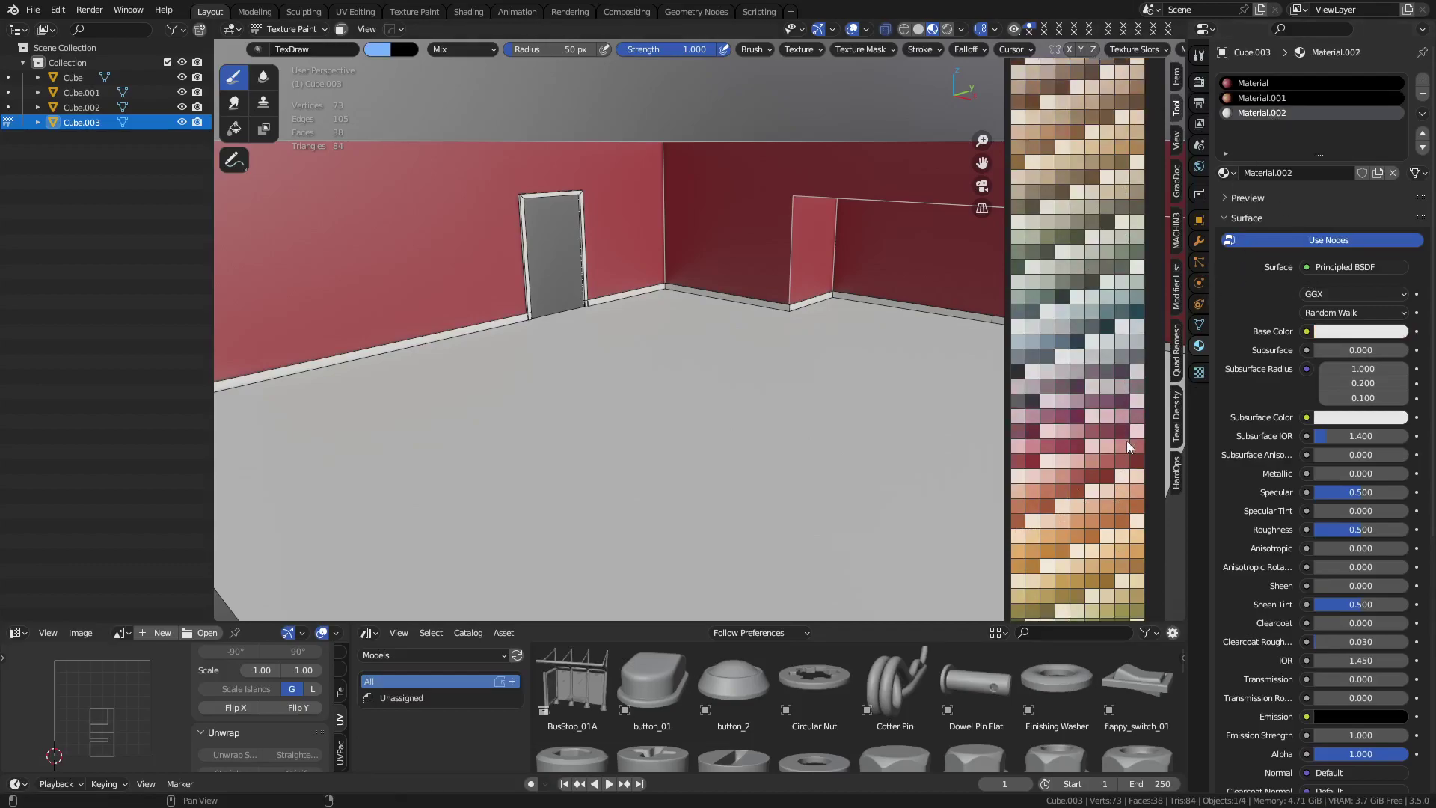
scroll(1125, 447, up, 2)
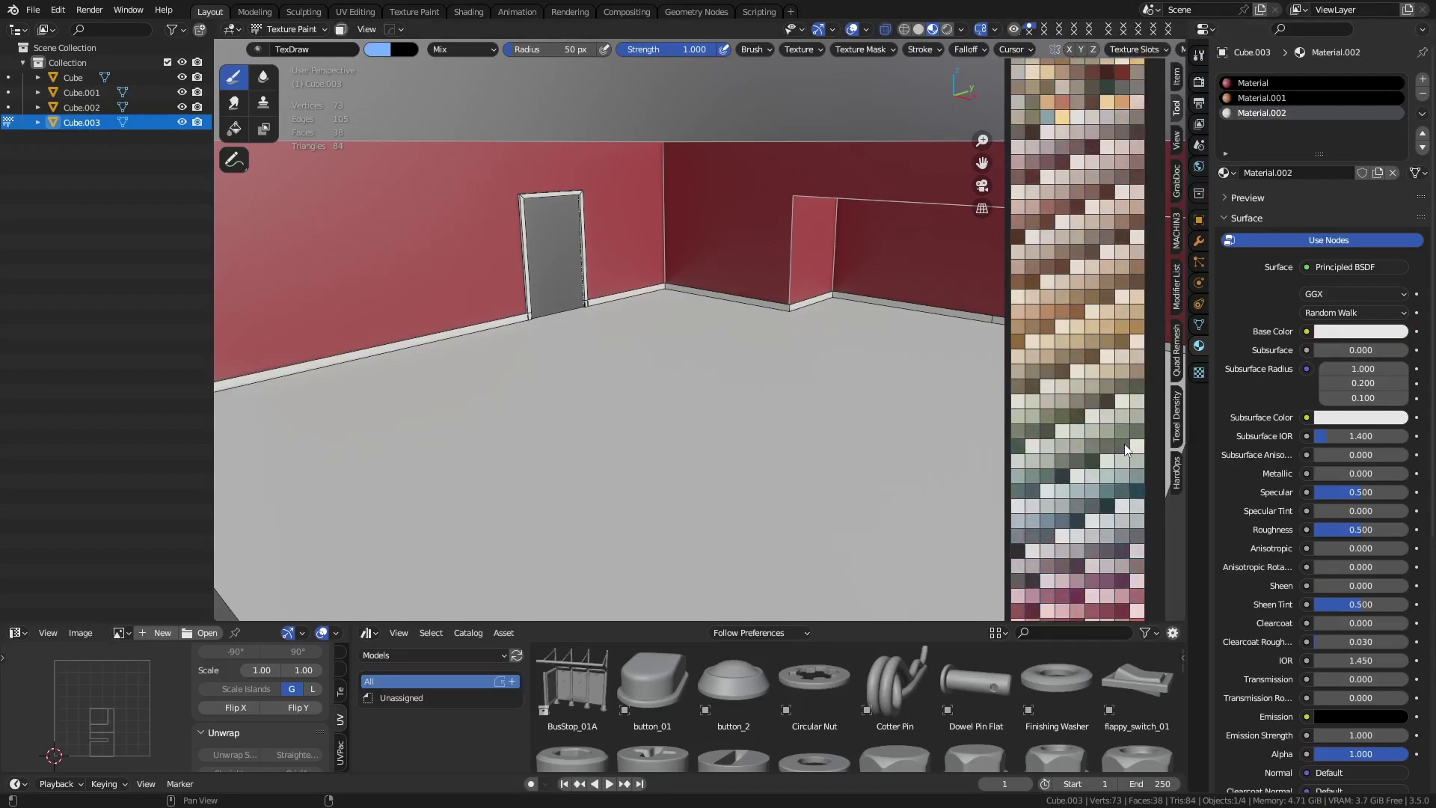
scroll(1124, 446, up, 2)
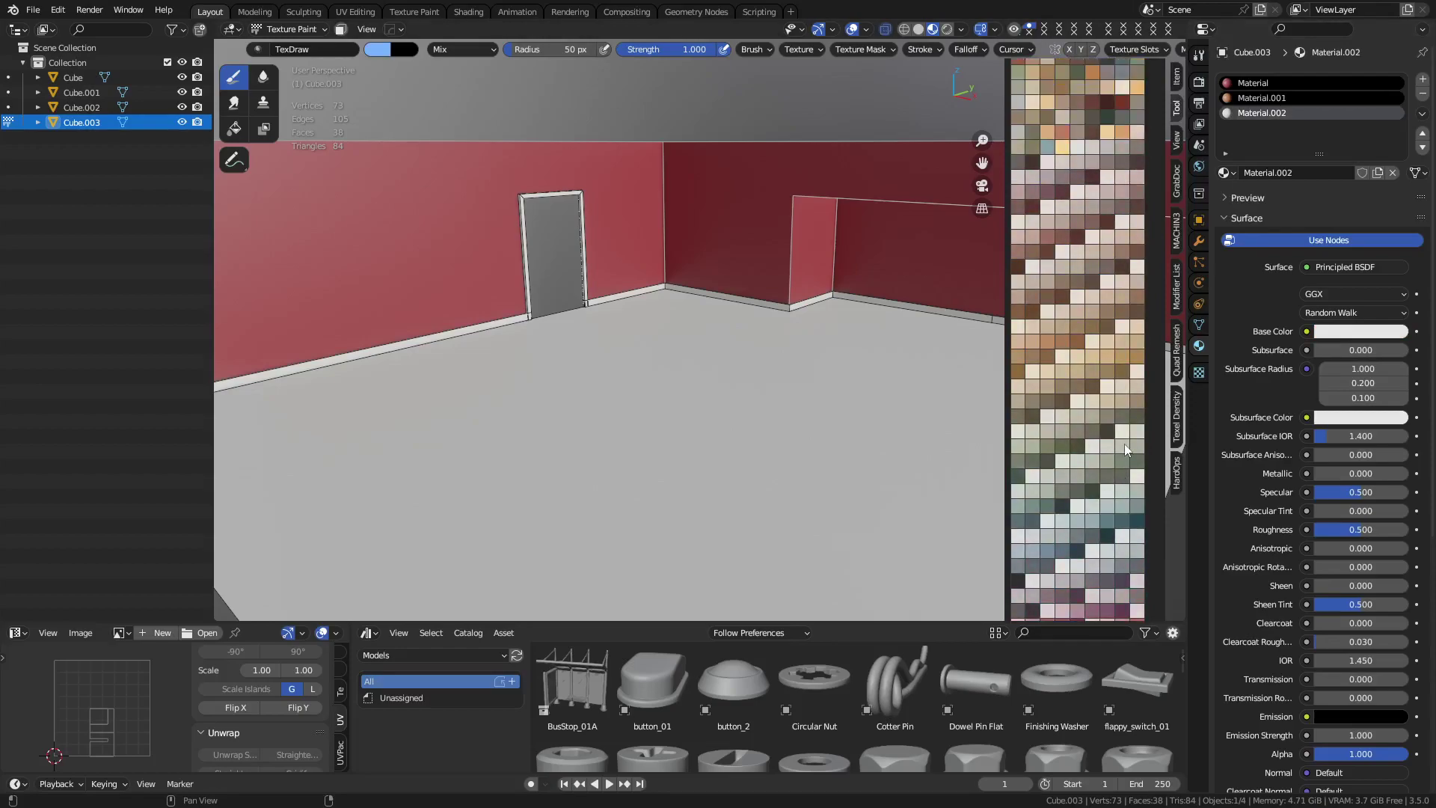
scroll(1124, 447, down, 1)
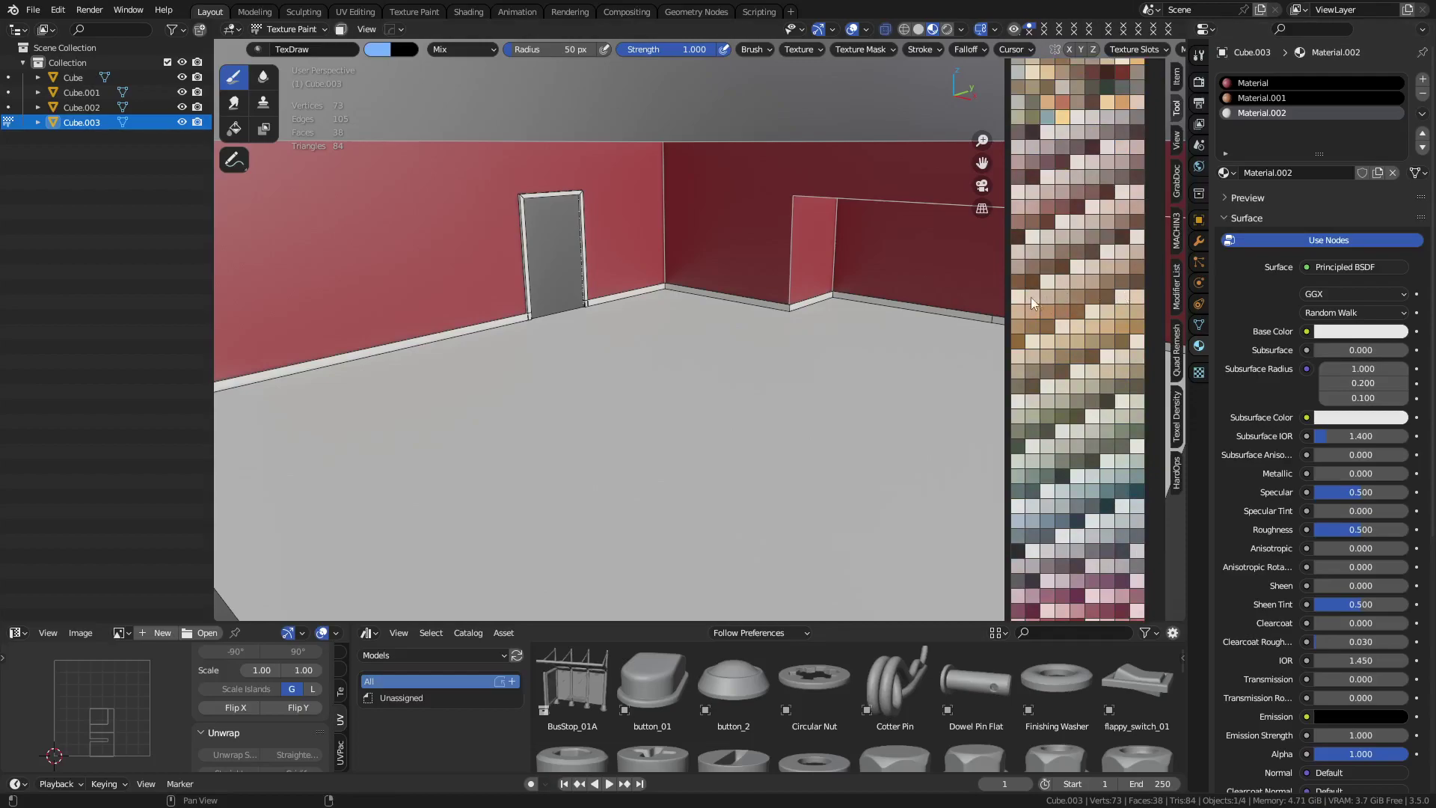
click(1331, 337)
scroll(1086, 393, down, 5)
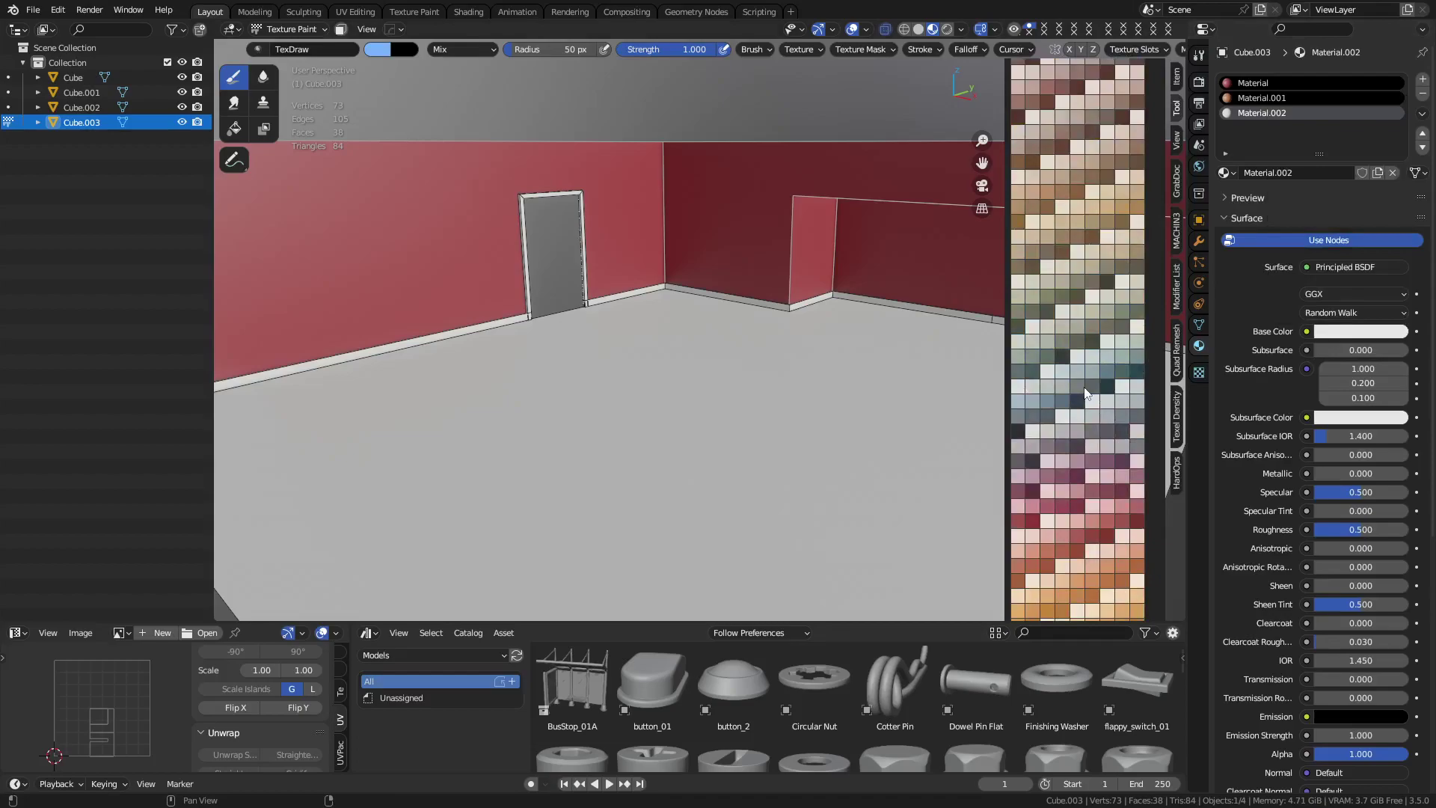
scroll(1090, 387, down, 1)
scroll(1090, 387, down, 1)
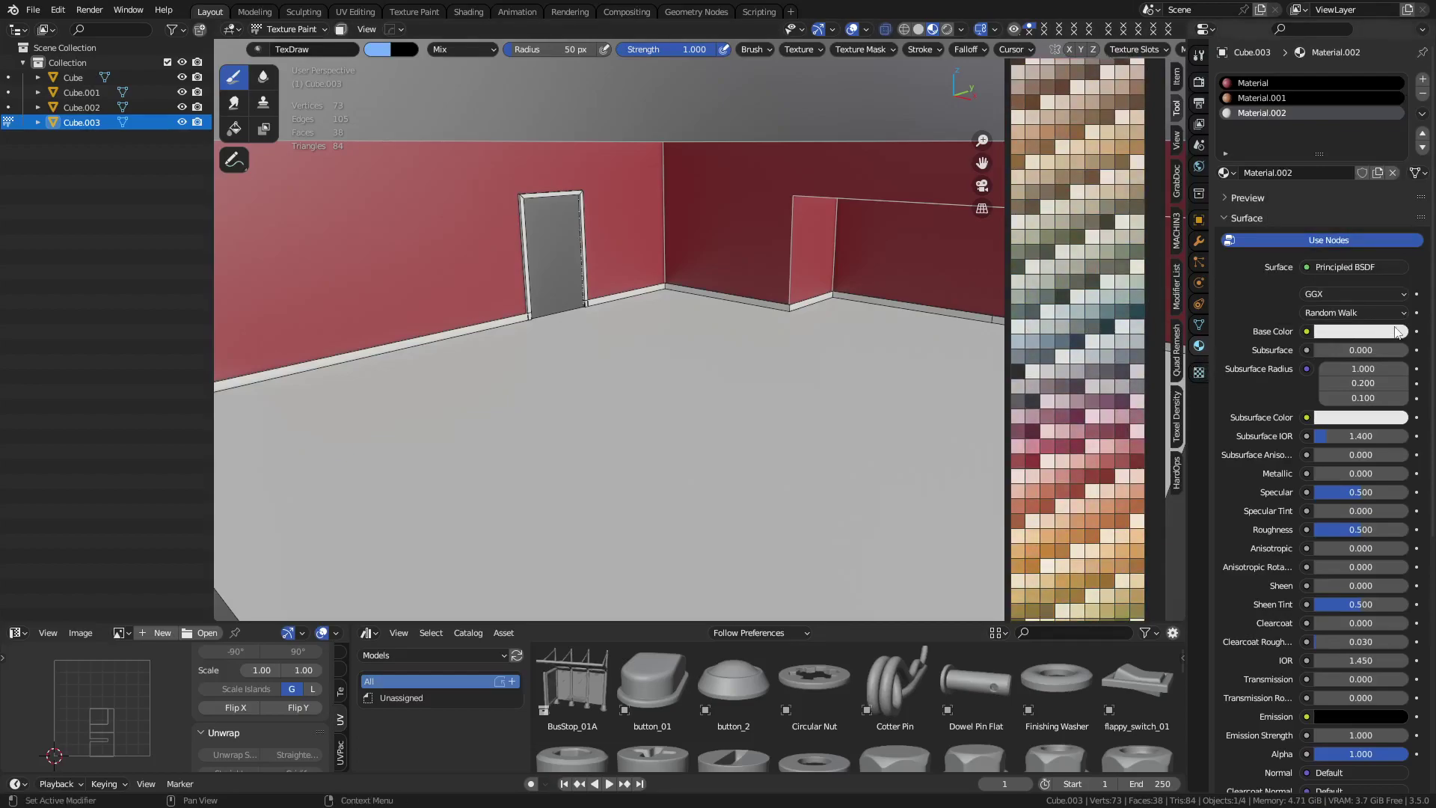
click(1357, 334)
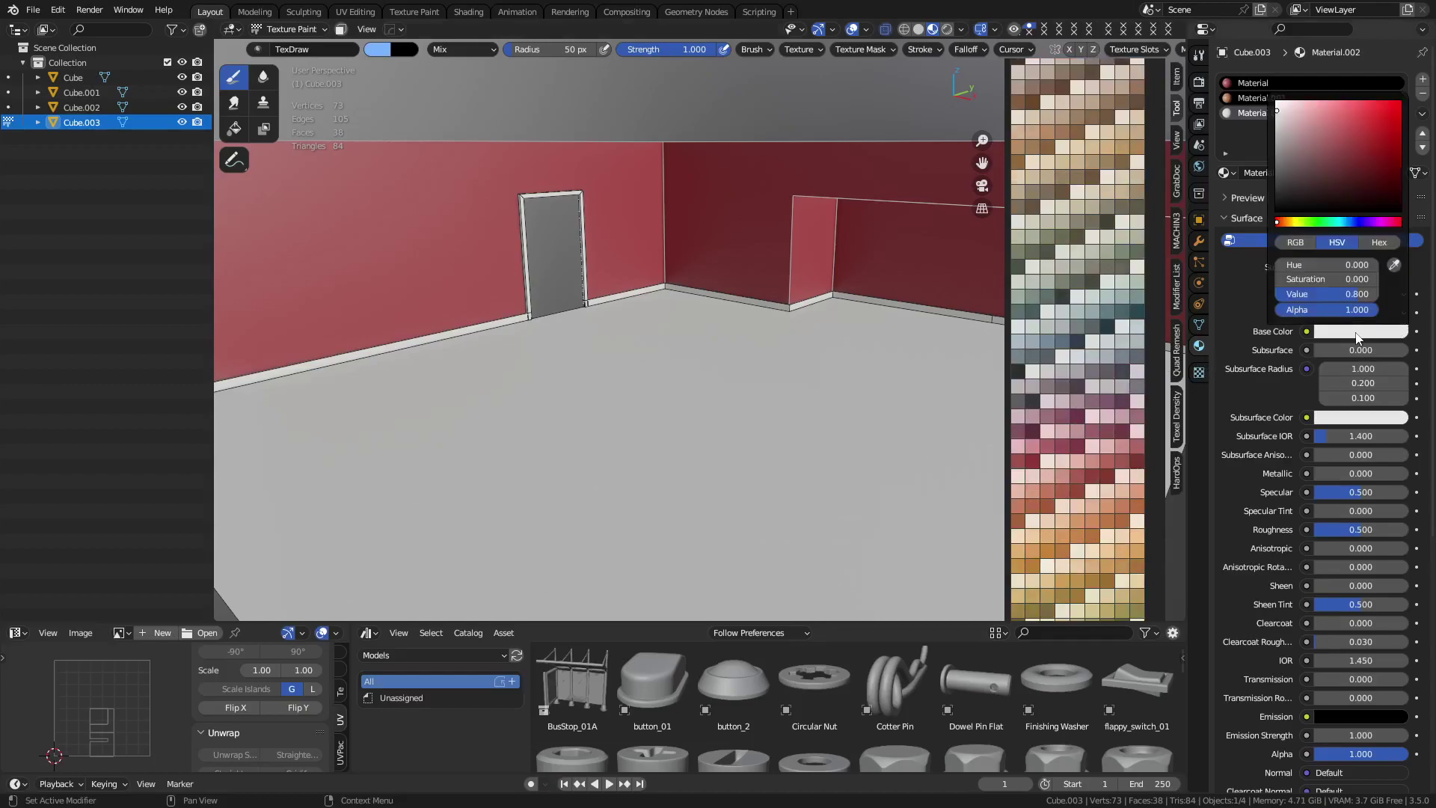
click(1379, 244)
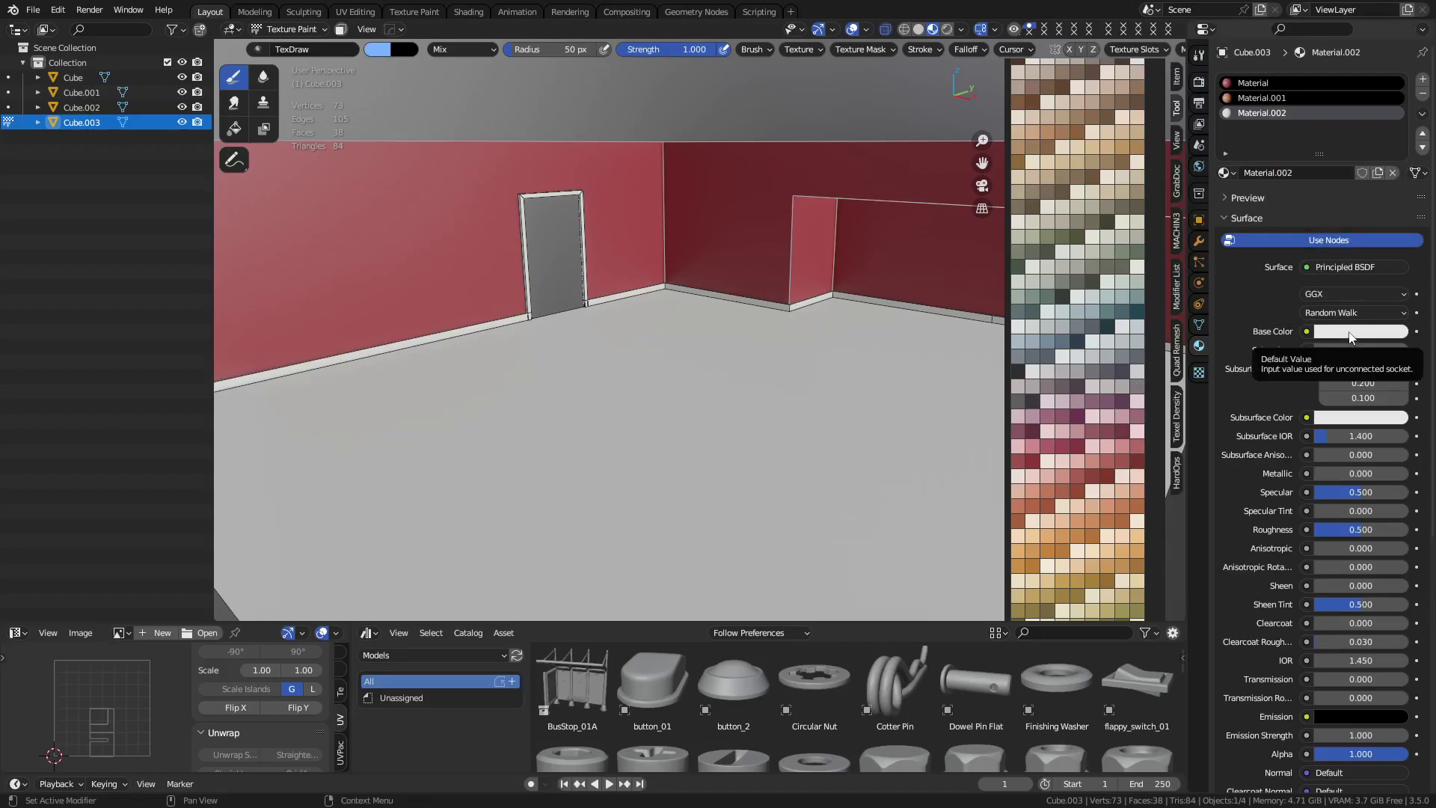
Sample the light pink palette swatch with the eyedropper as Material.002's base colour
scroll(1123, 399, down, 2)
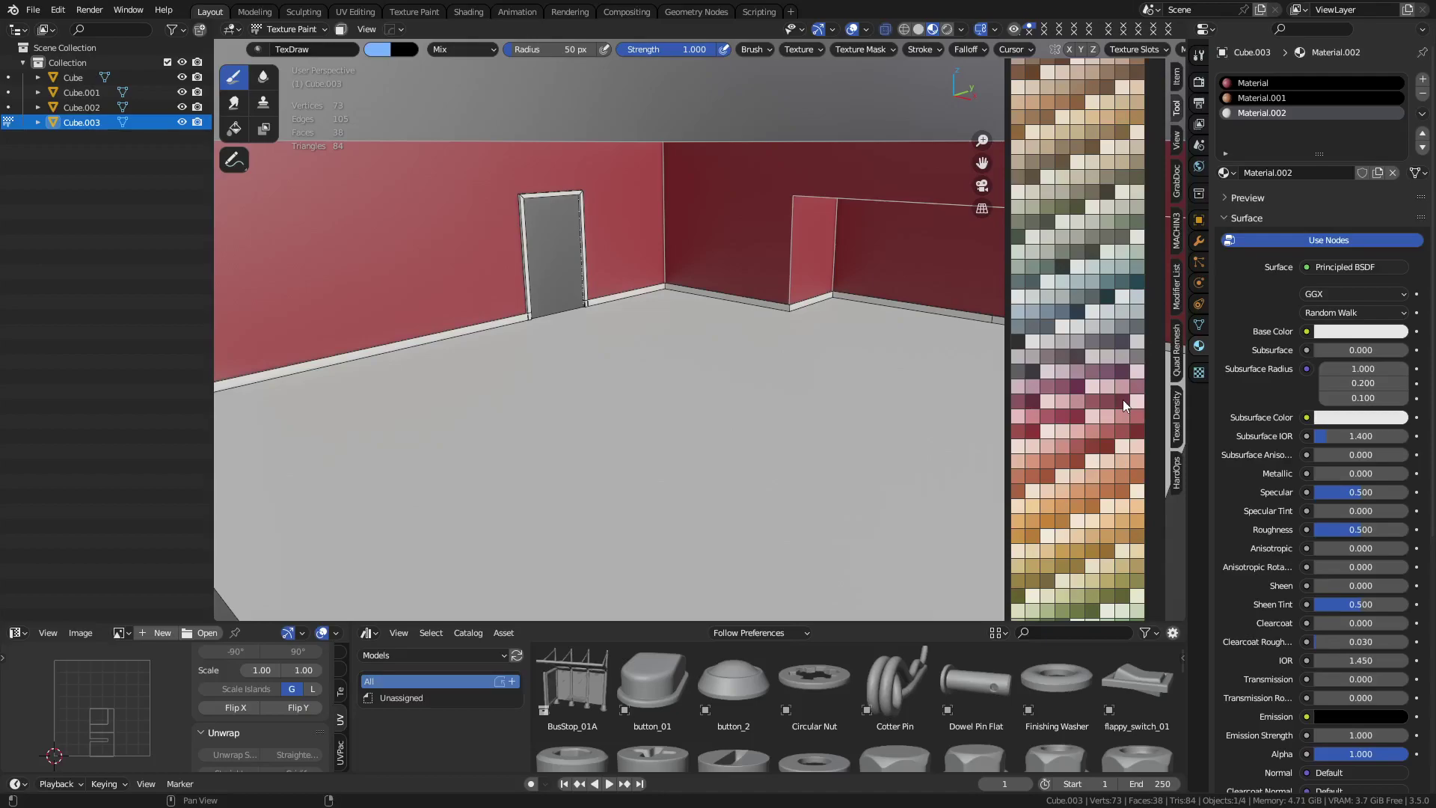
scroll(1124, 399, down, 4)
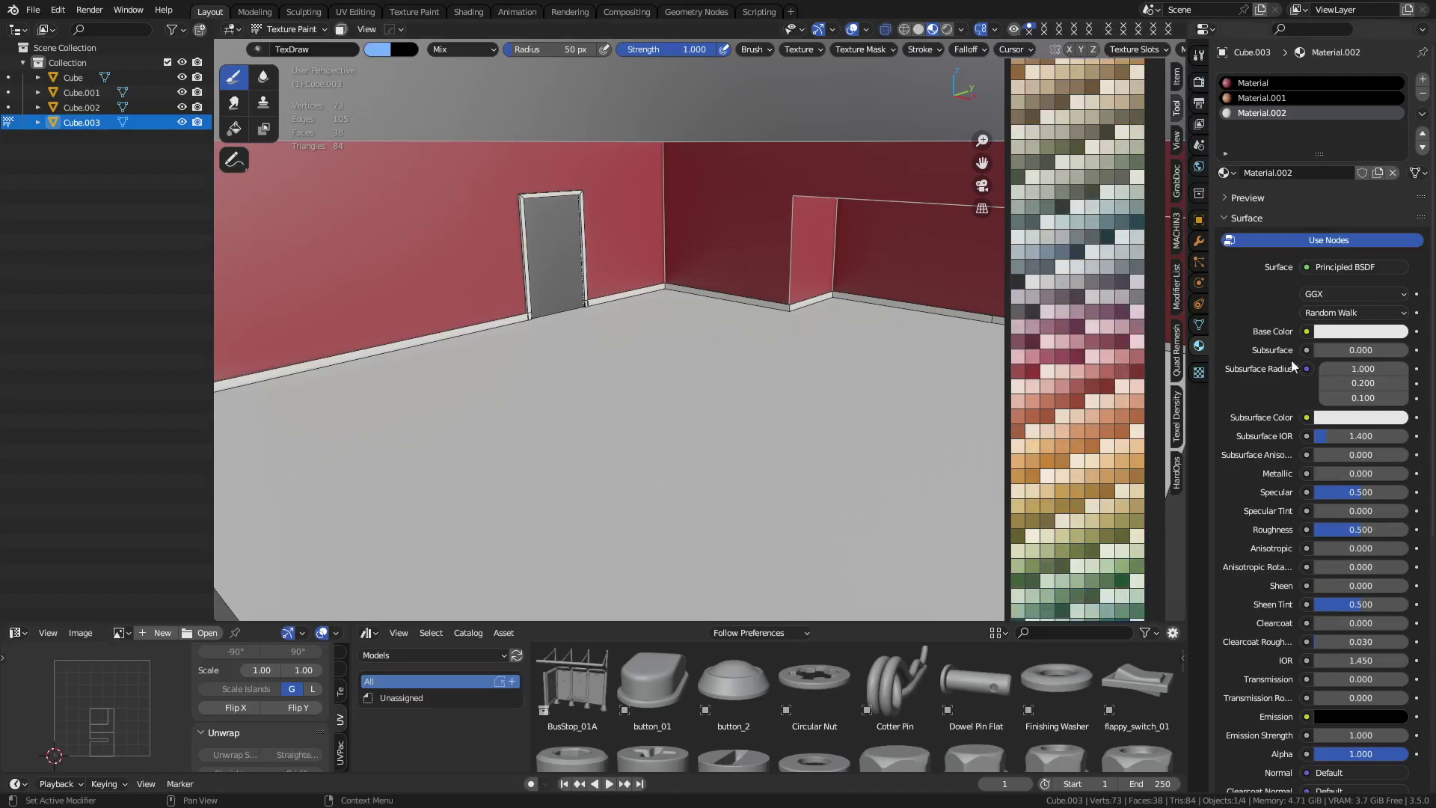
click(1354, 333)
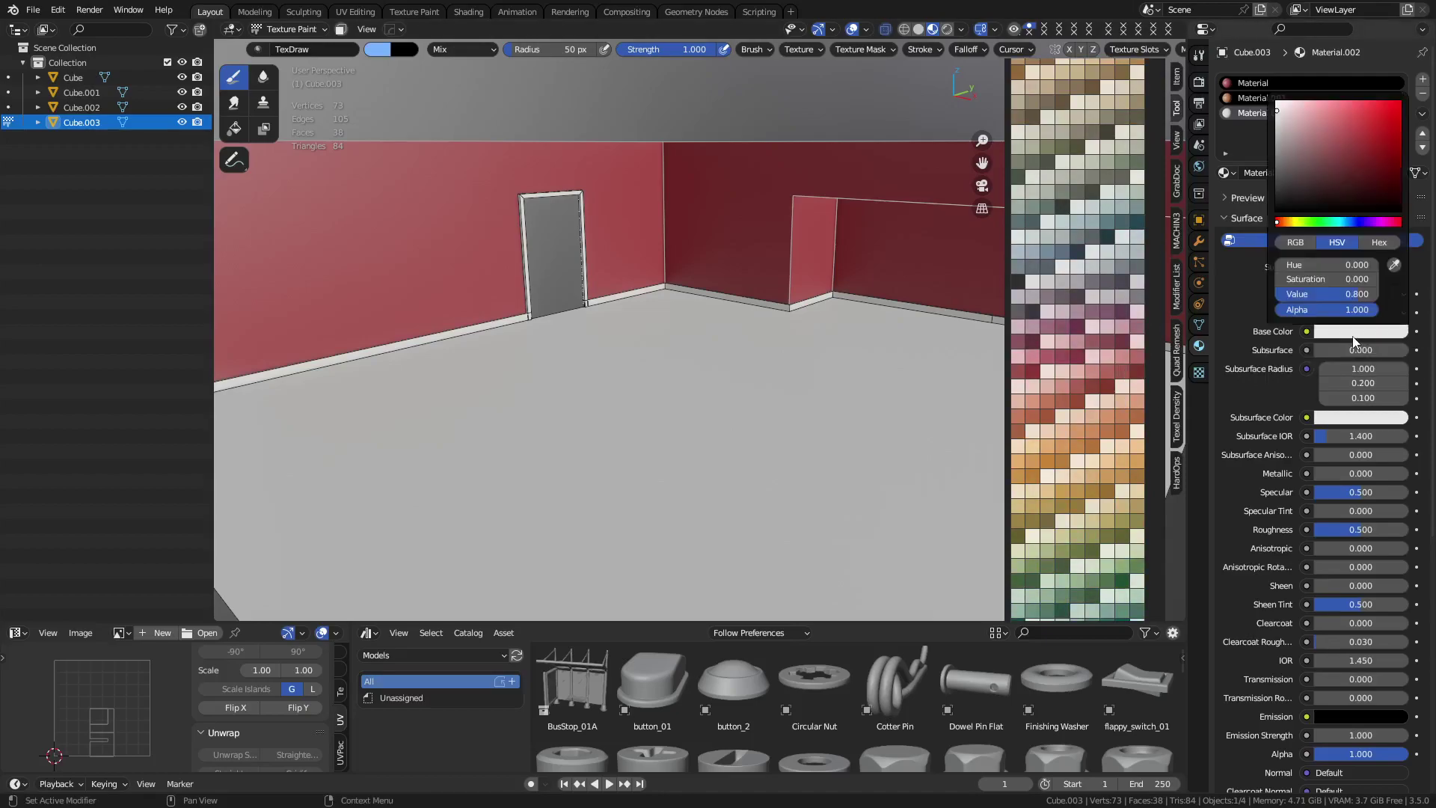
click(1393, 266)
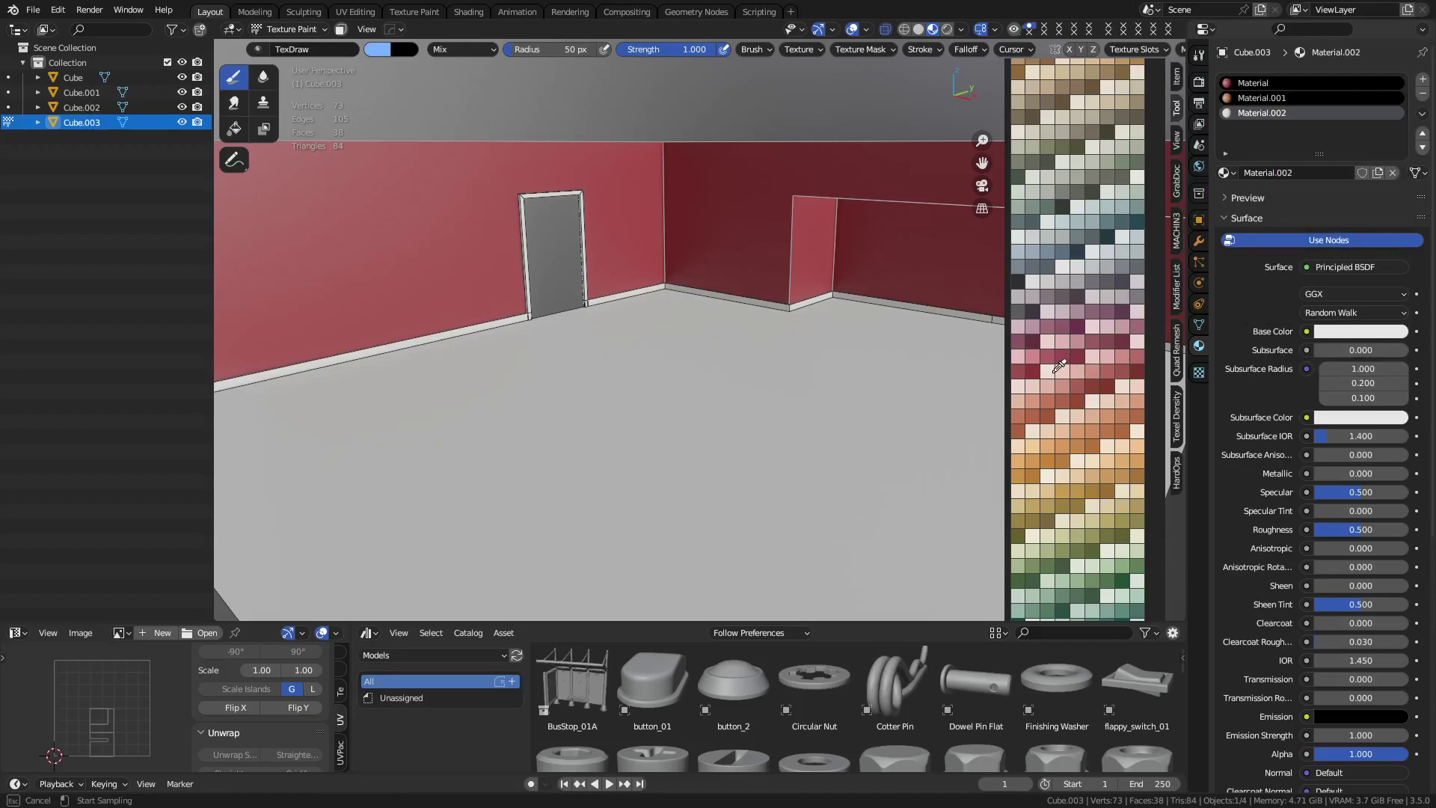
click(1056, 368)
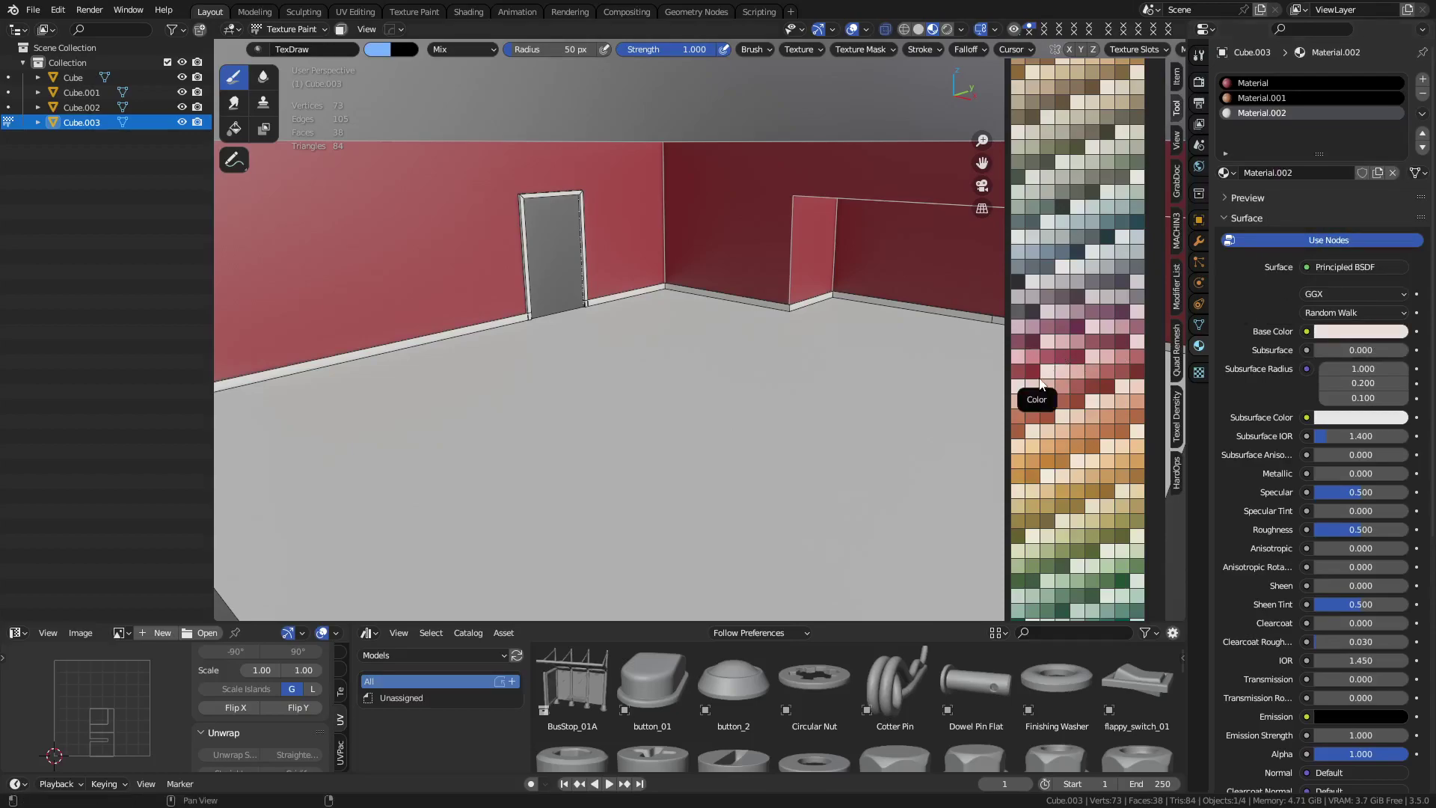
In Object Mode, assign Material.002 to Cube.002 and to the door frame Cube.001
key(ctrl+Tab)
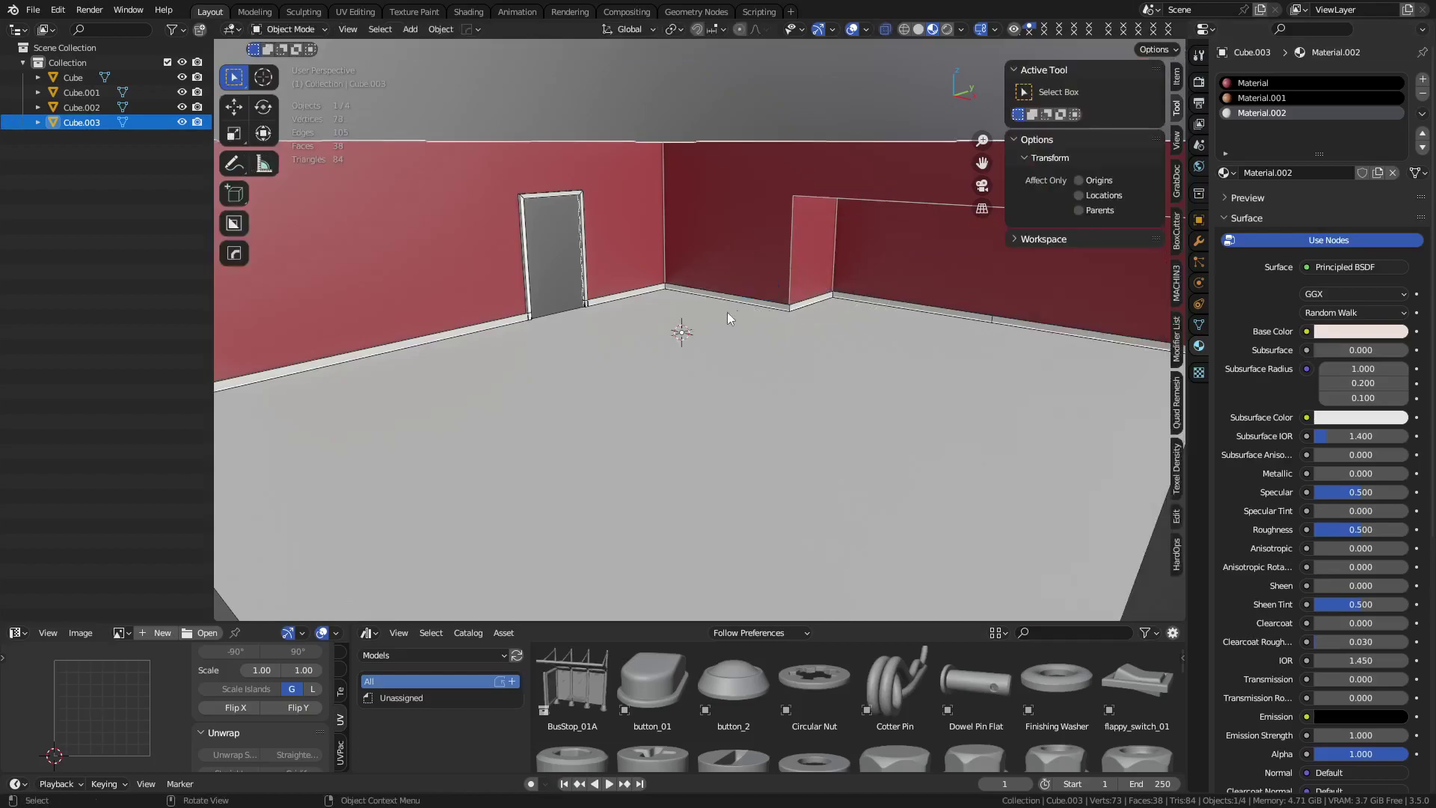
click(631, 294)
click(1227, 142)
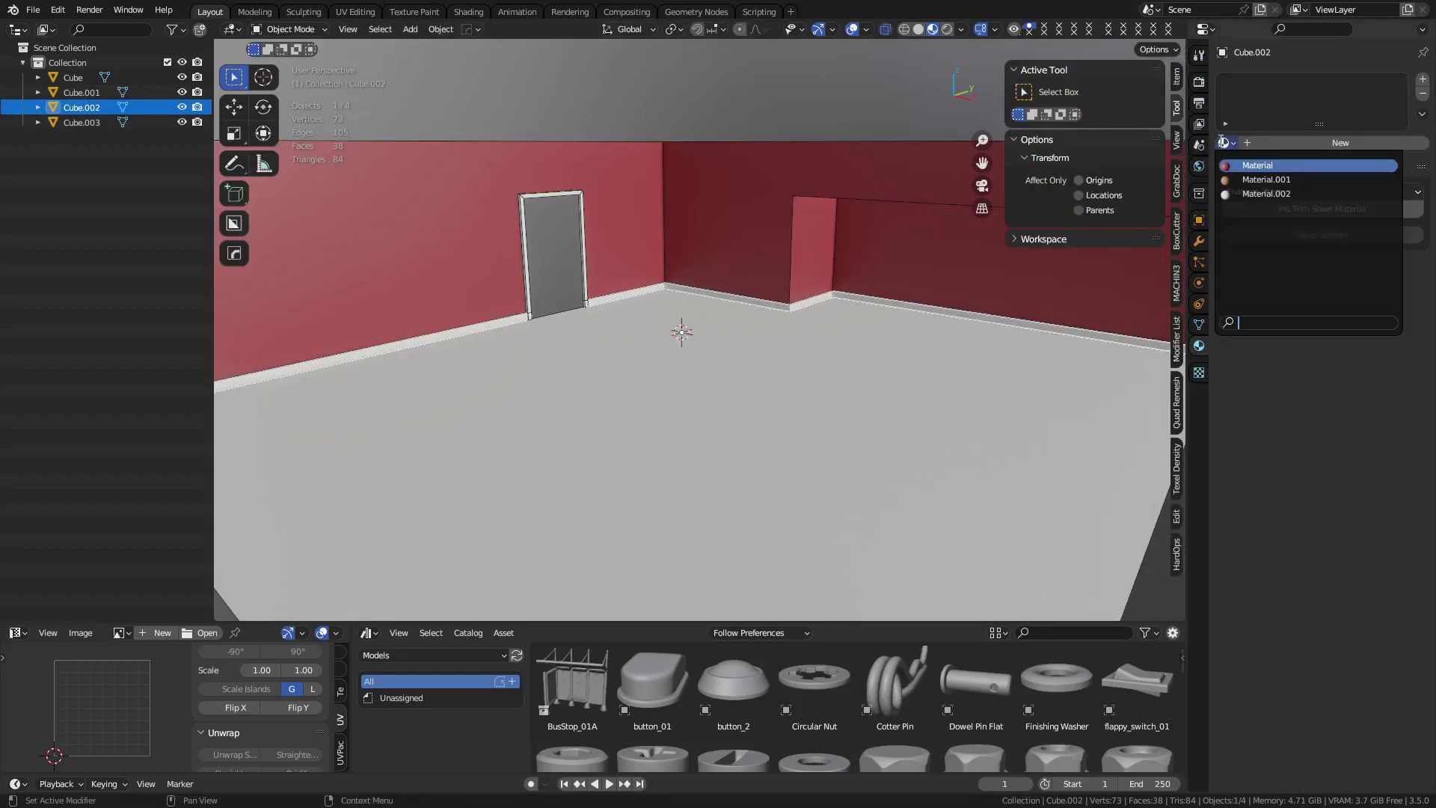
click(1255, 194)
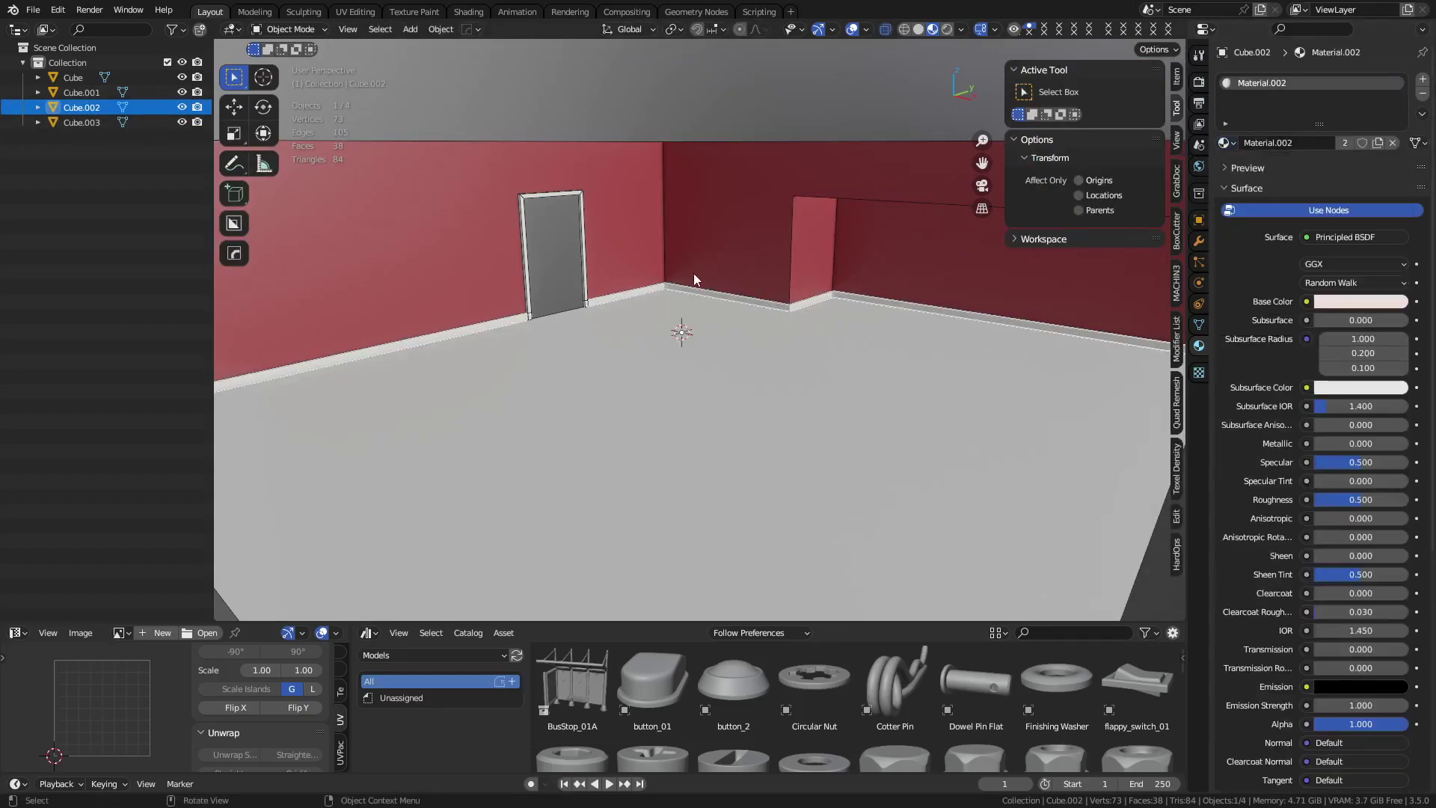
click(582, 276)
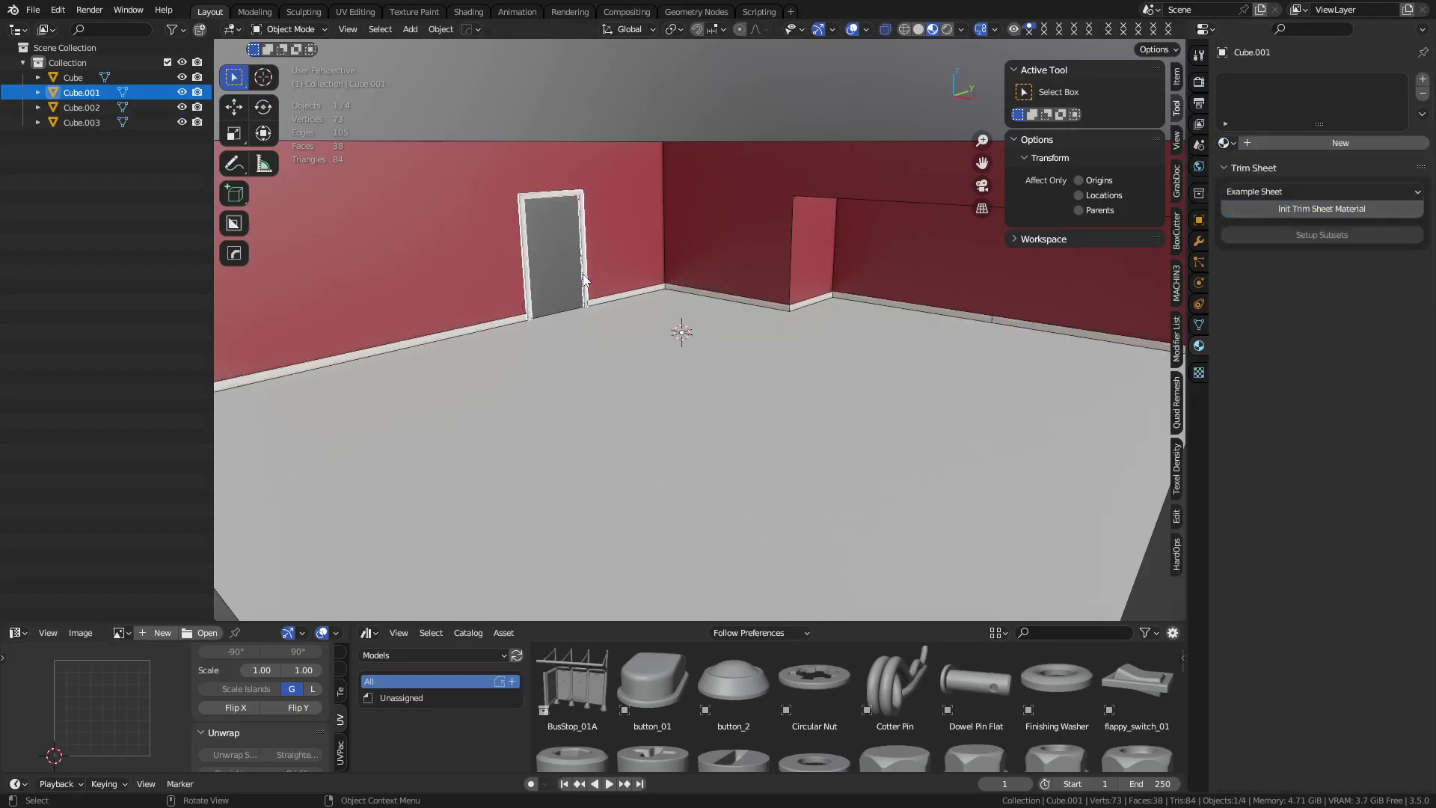
click(1226, 143)
click(1264, 180)
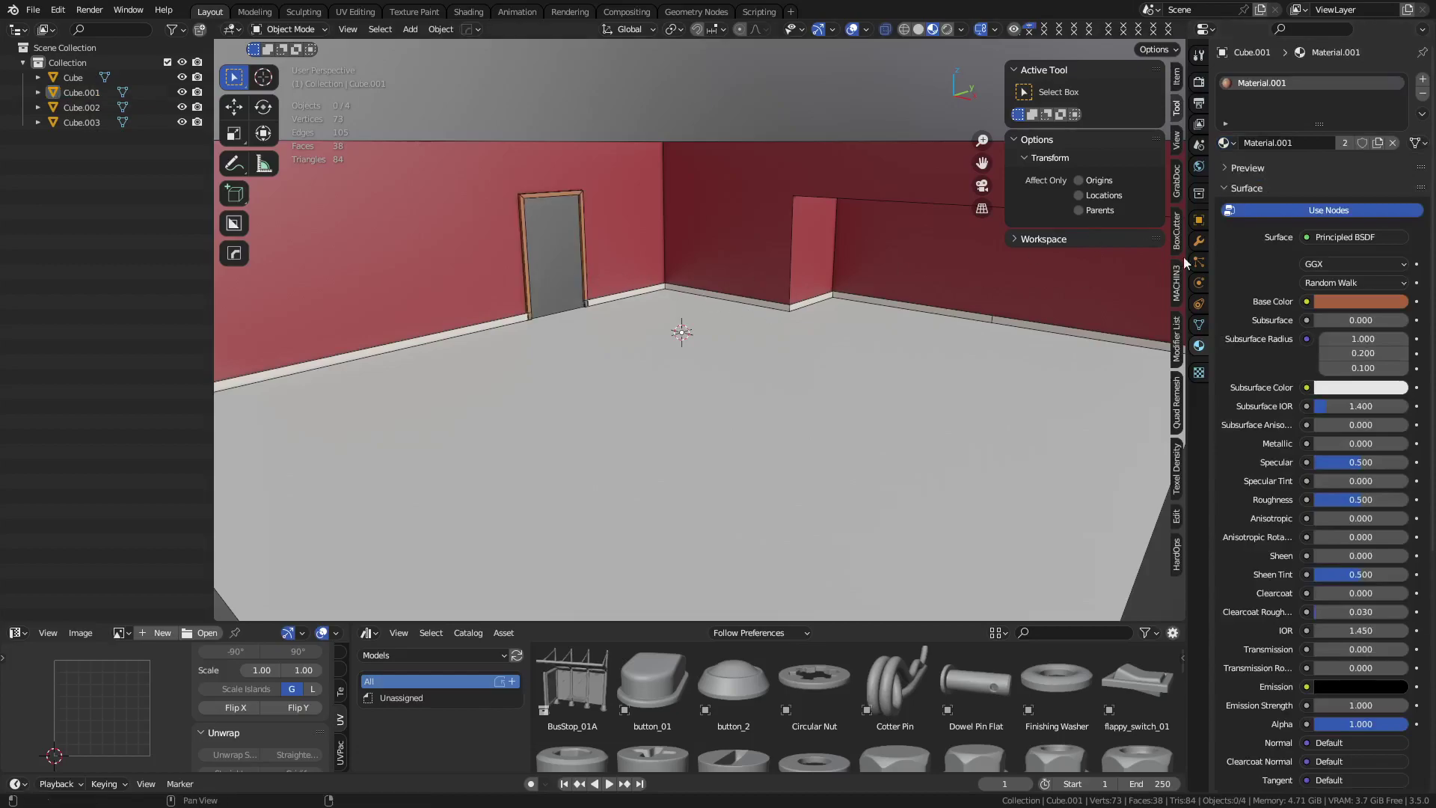
click(1225, 143)
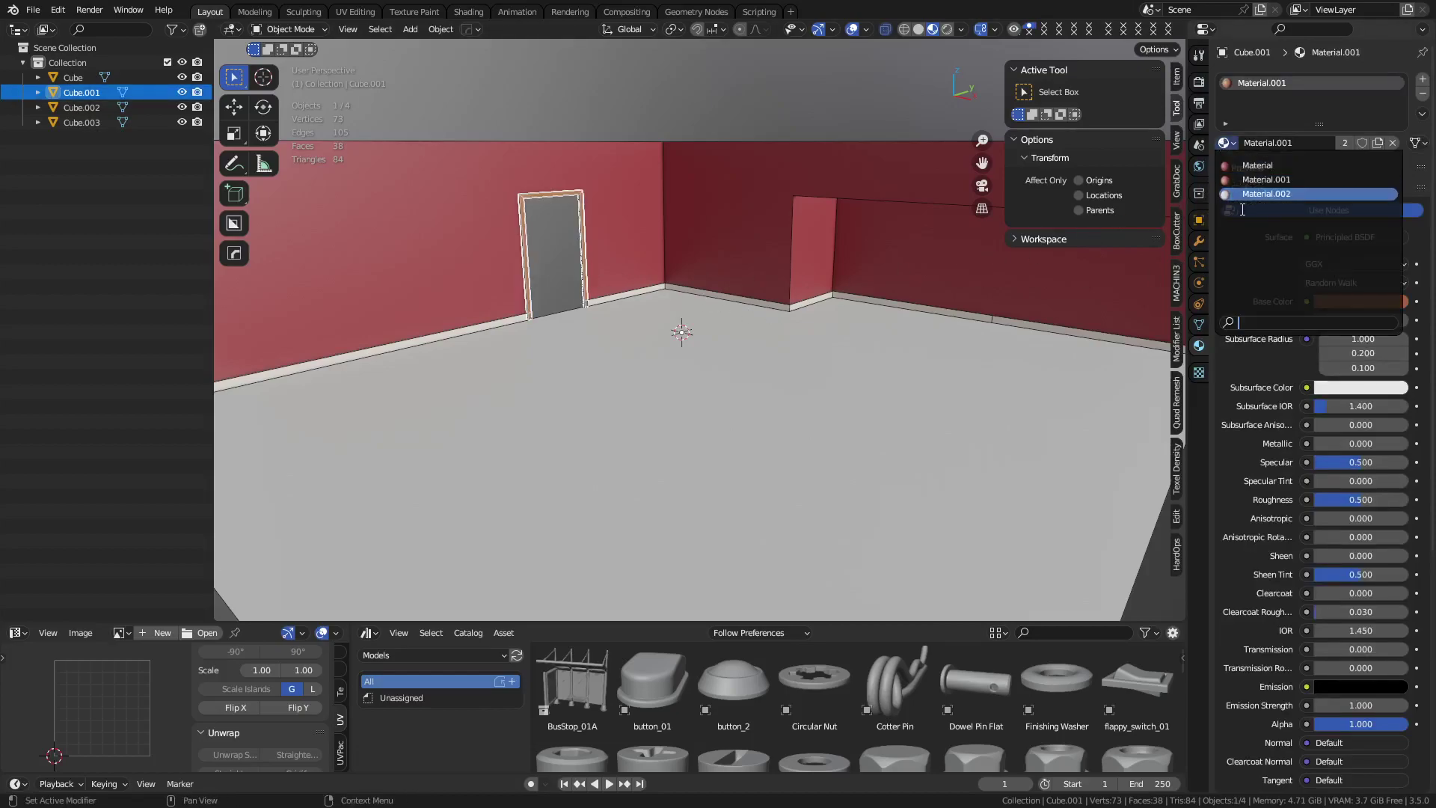
click(1246, 200)
Put the walls object Cube.003 into Edit Mode with nothing selected
click(803, 244)
key(Tab)
click(737, 220)
scroll(893, 241, down, 5)
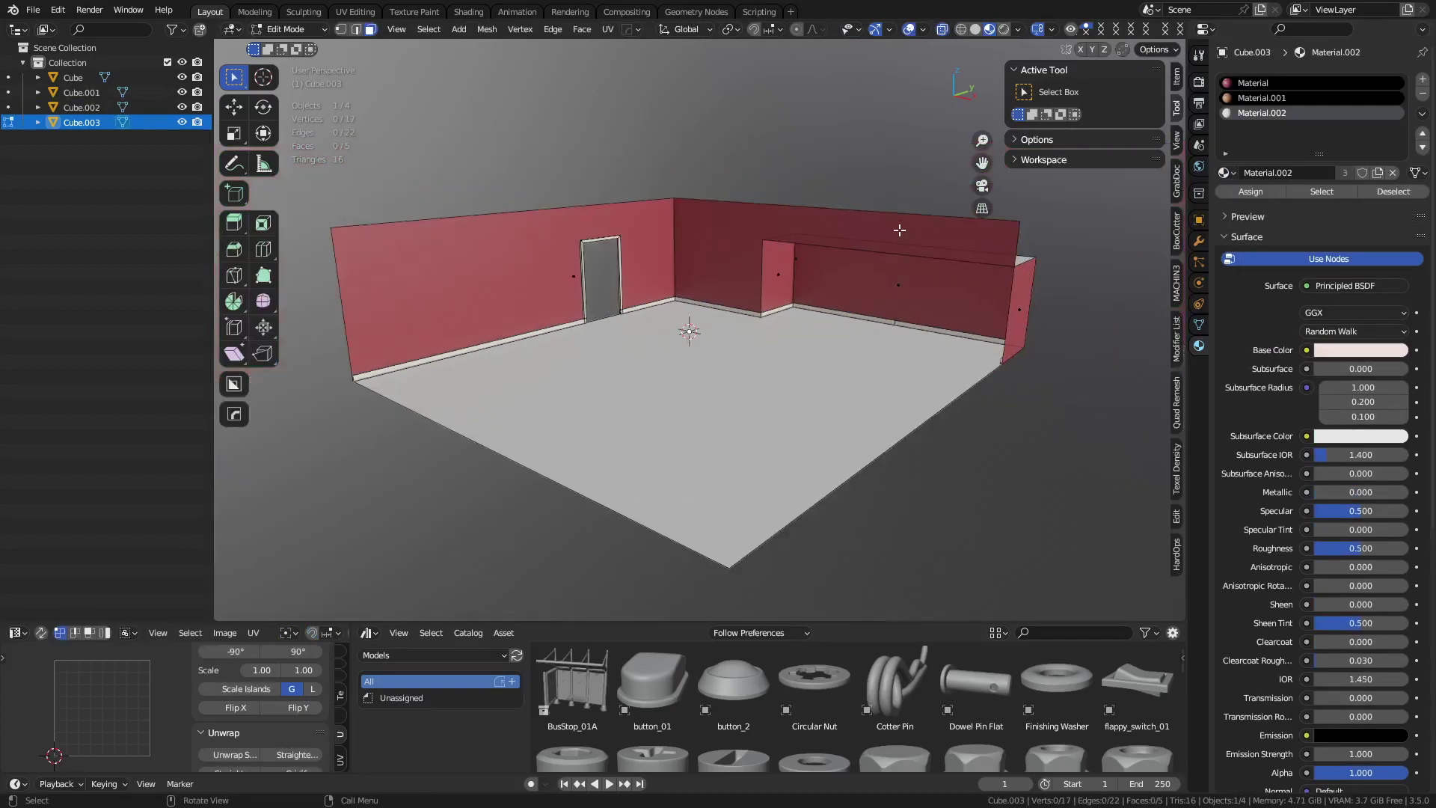
Assign the orange Material.001 to the back wall face, then return to Object Mode
click(825, 255)
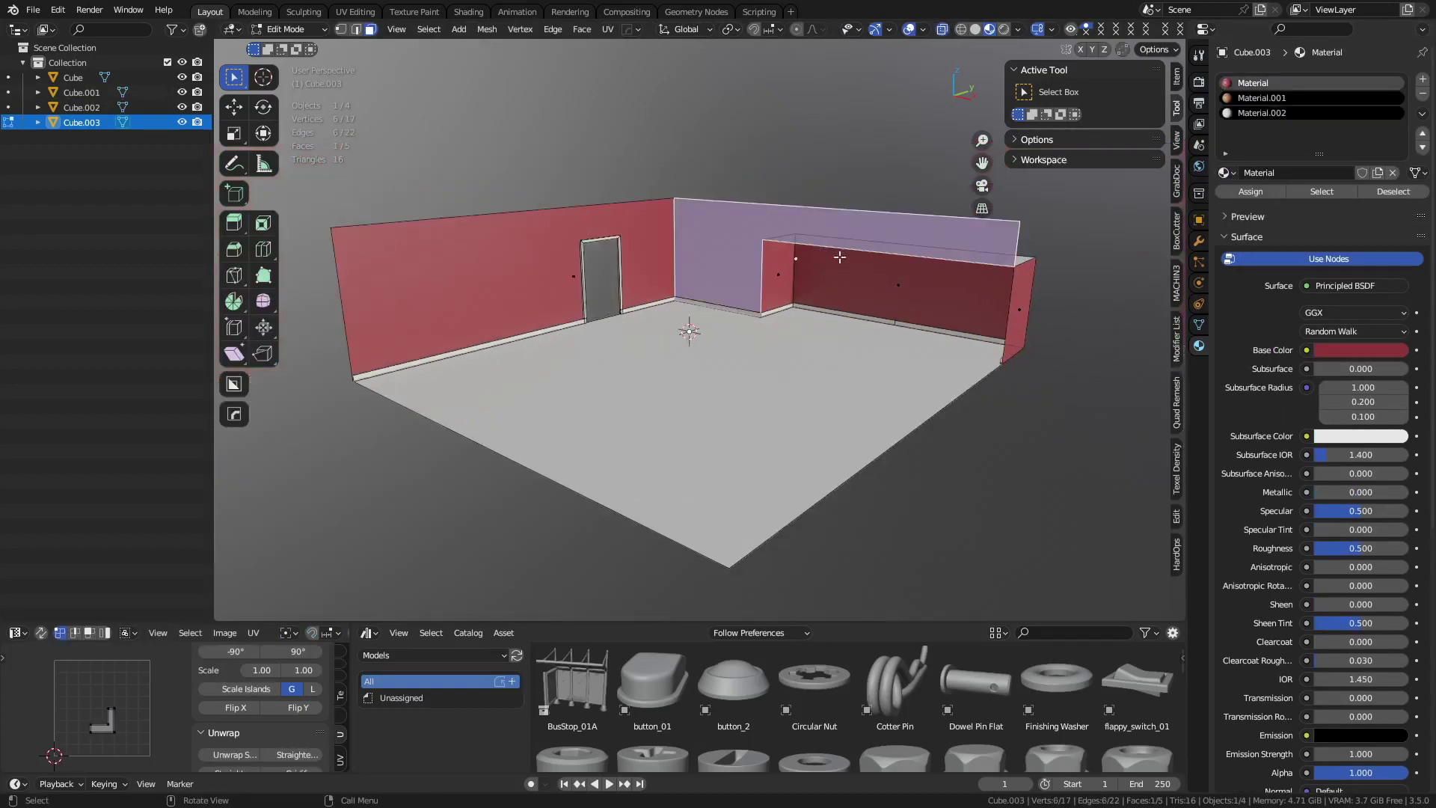
click(1266, 99)
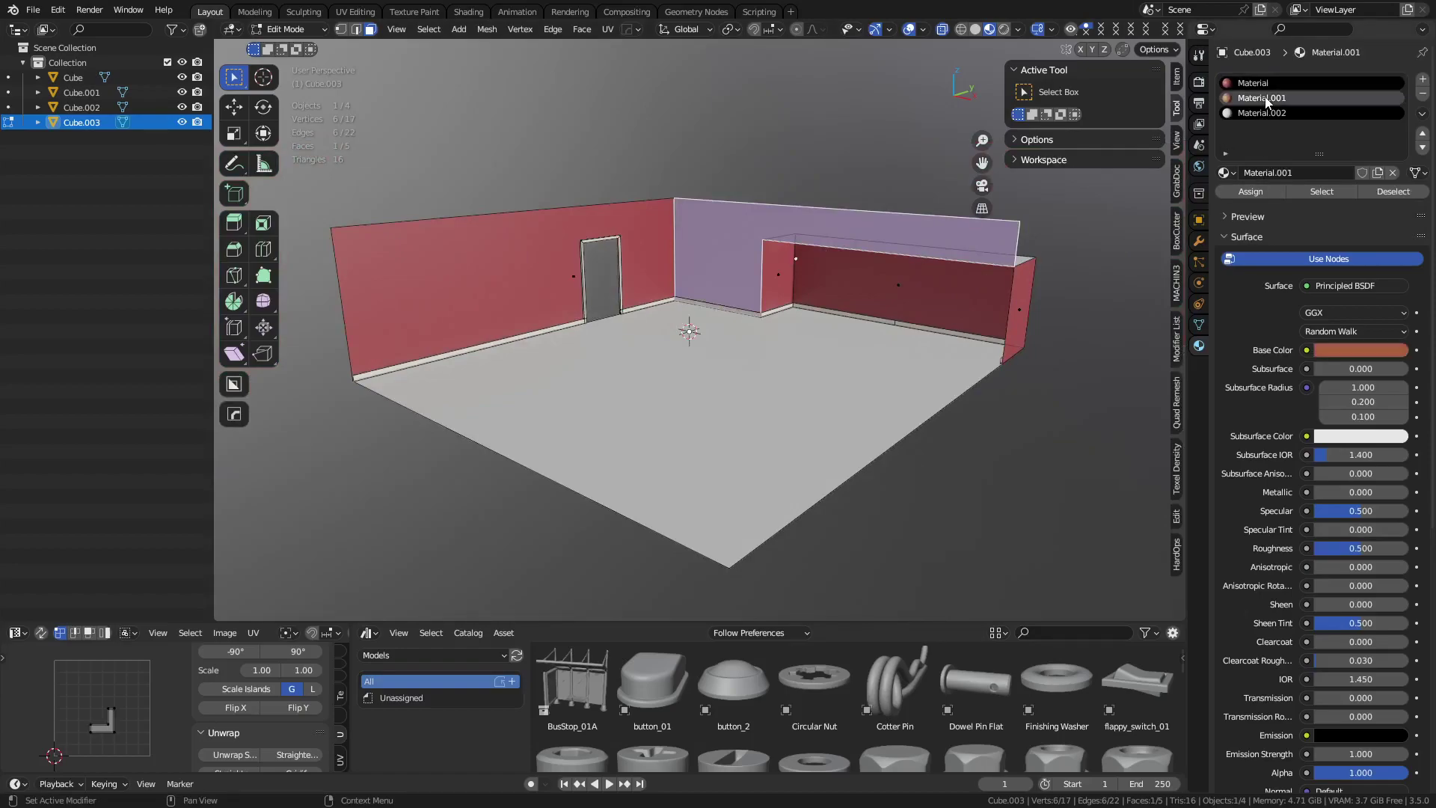
click(1255, 195)
key(ctrl+Tab)
click(900, 353)
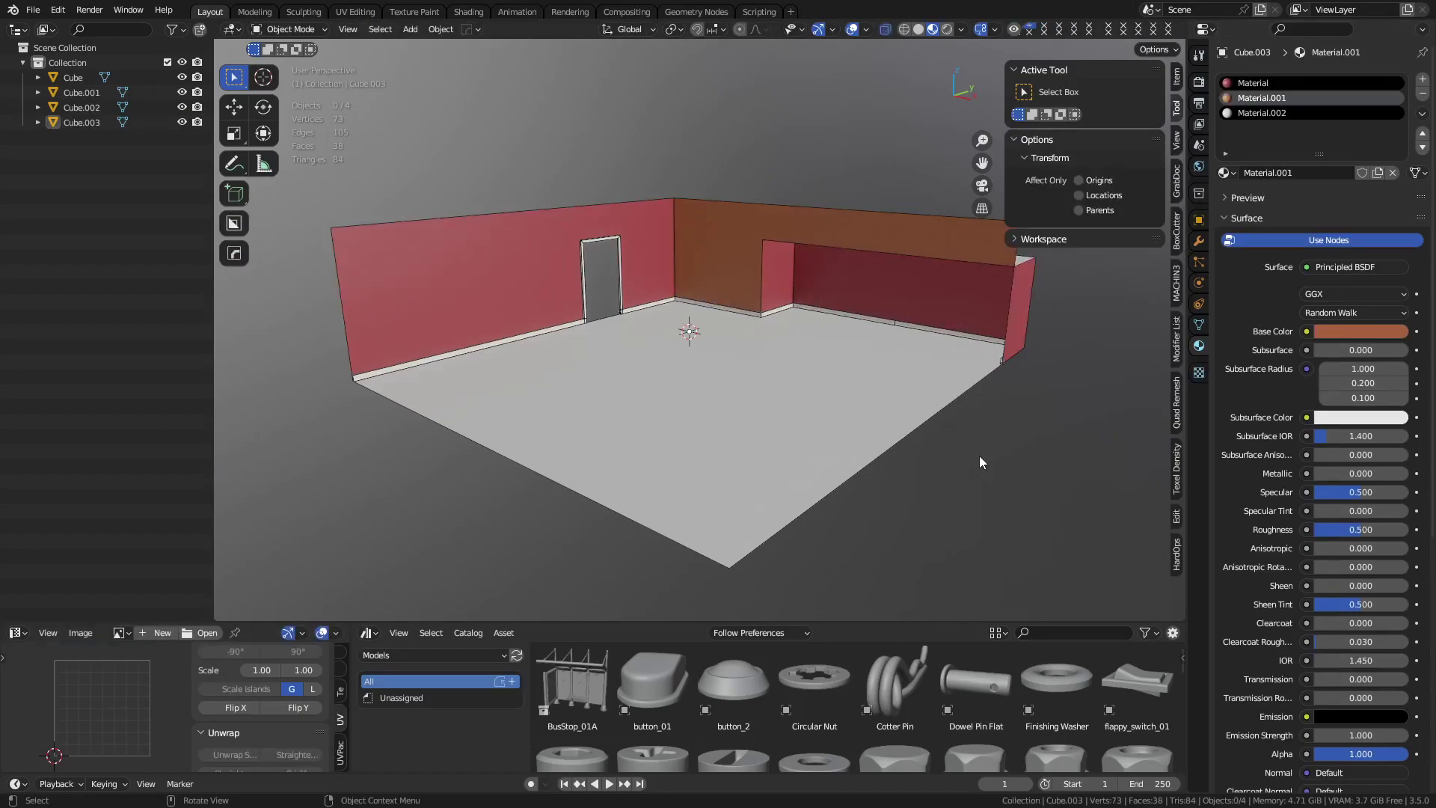
scroll(841, 360, up, 4)
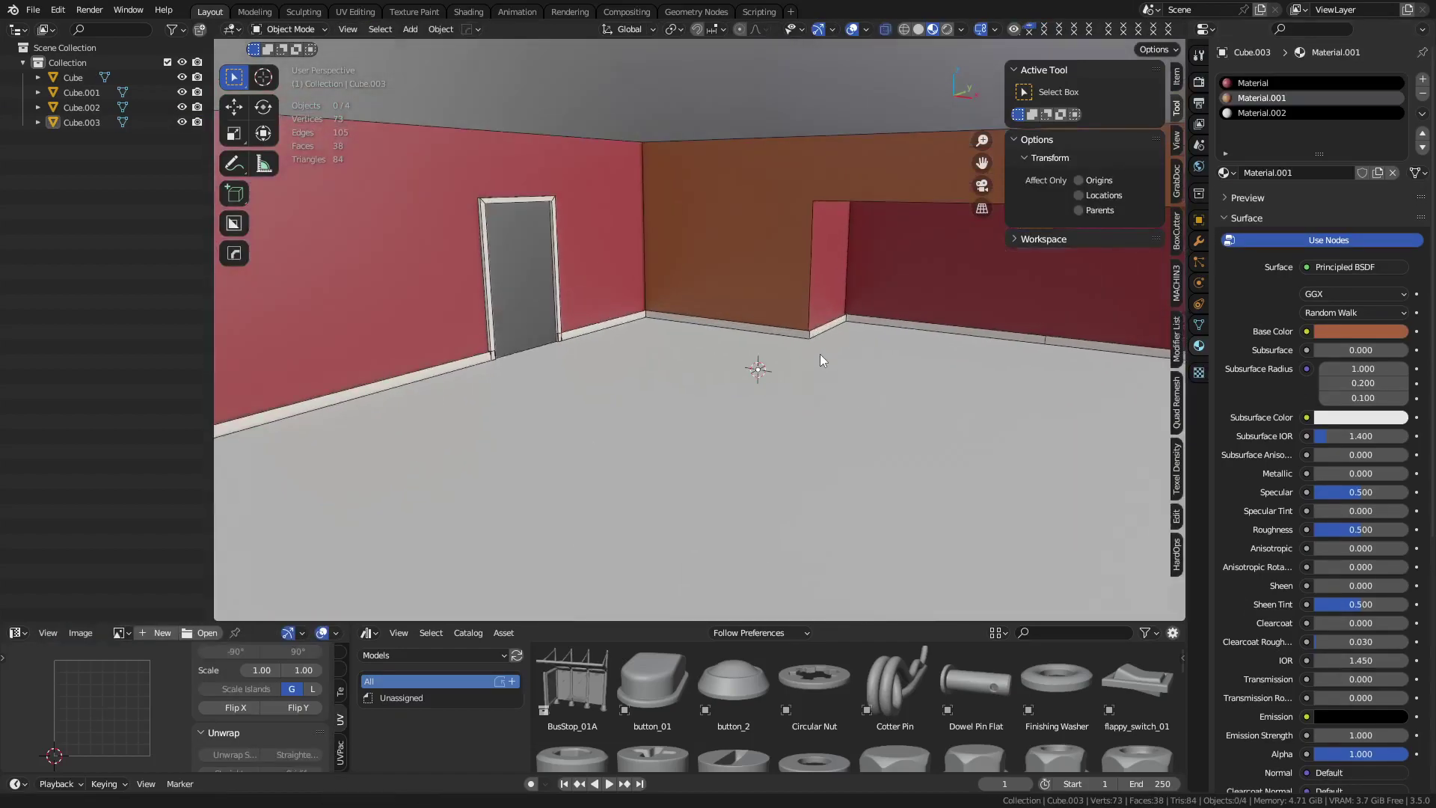
scroll(820, 353, down, 1)
click(1198, 87)
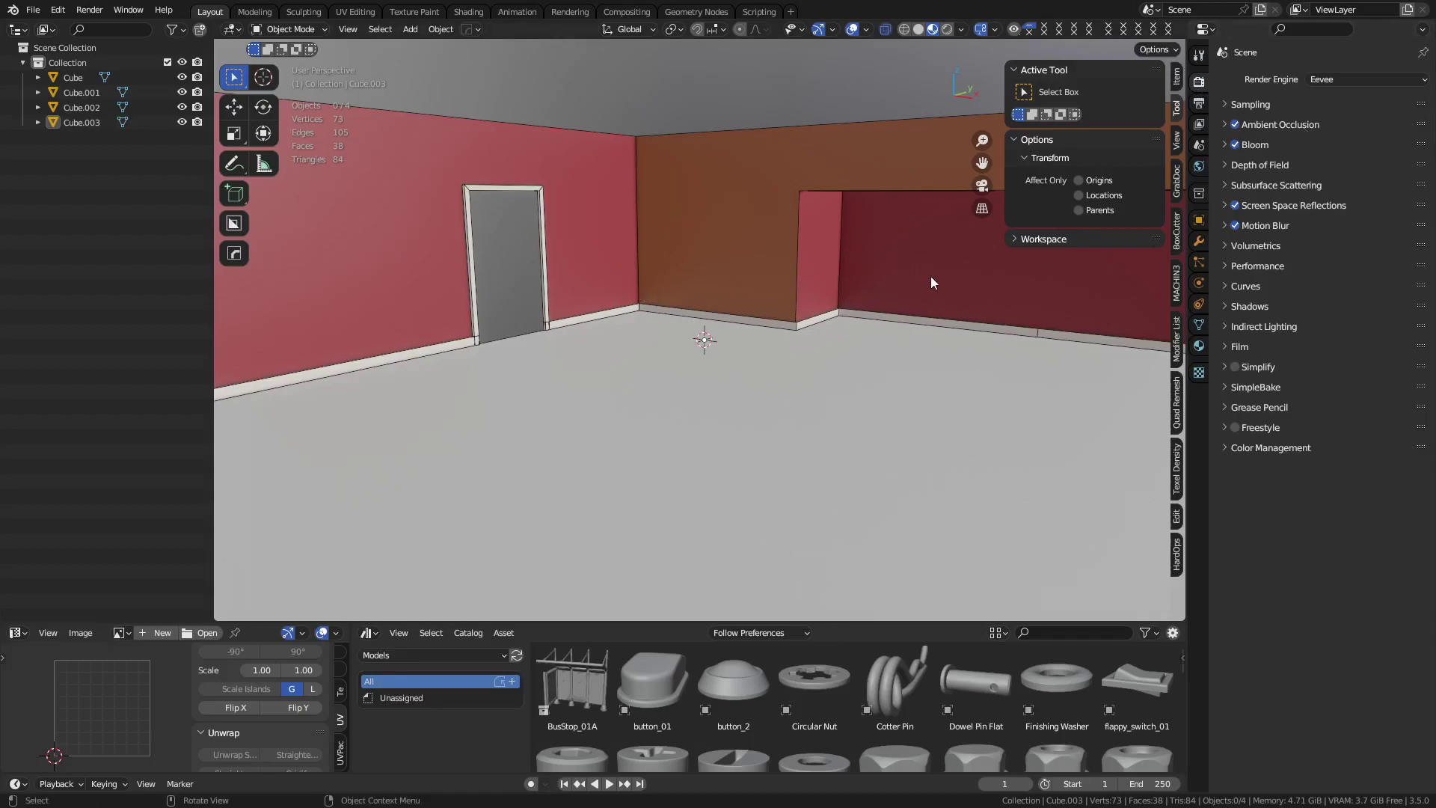
Give the floor Cube a new material with a deep brown base colour and roughness 0.374
click(779, 406)
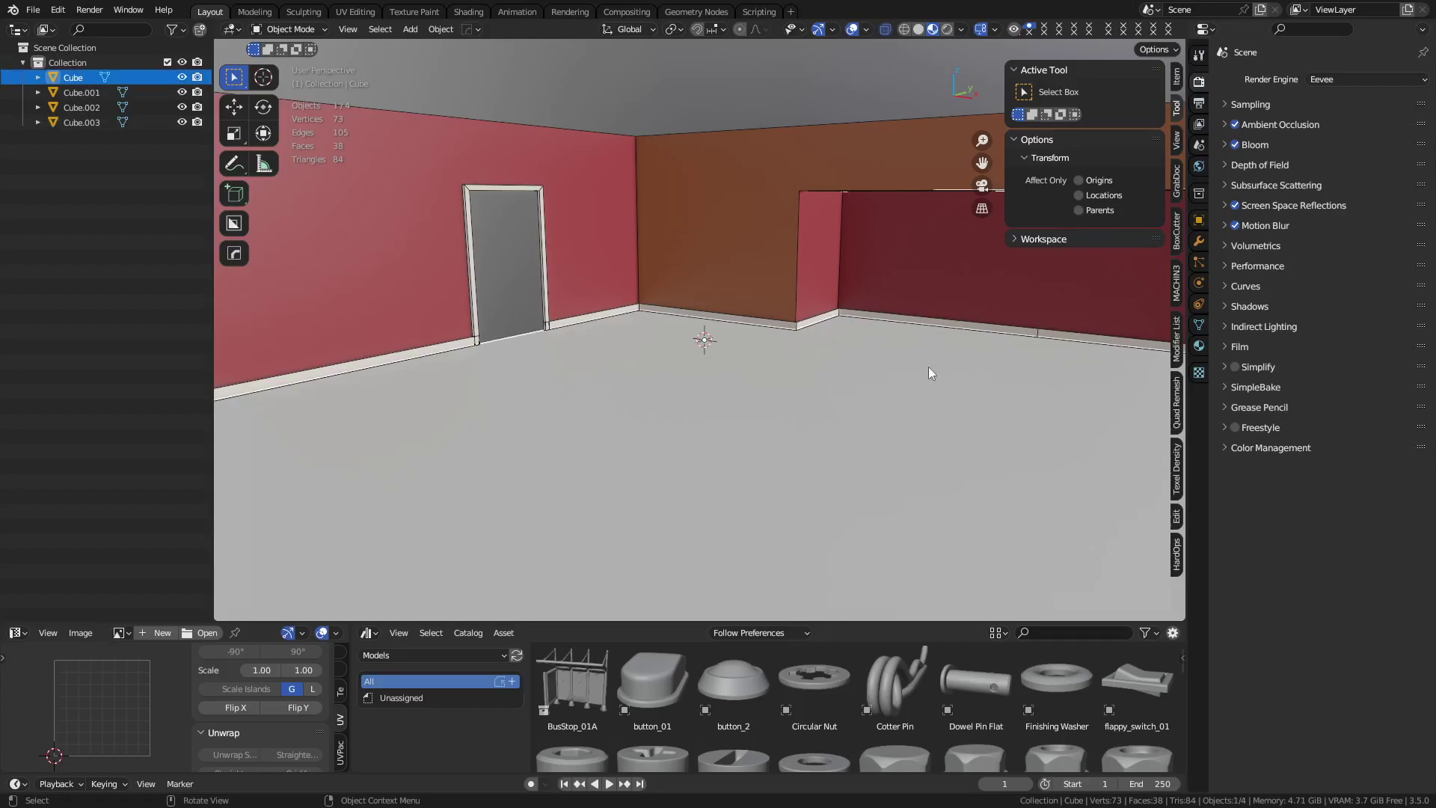
click(1199, 346)
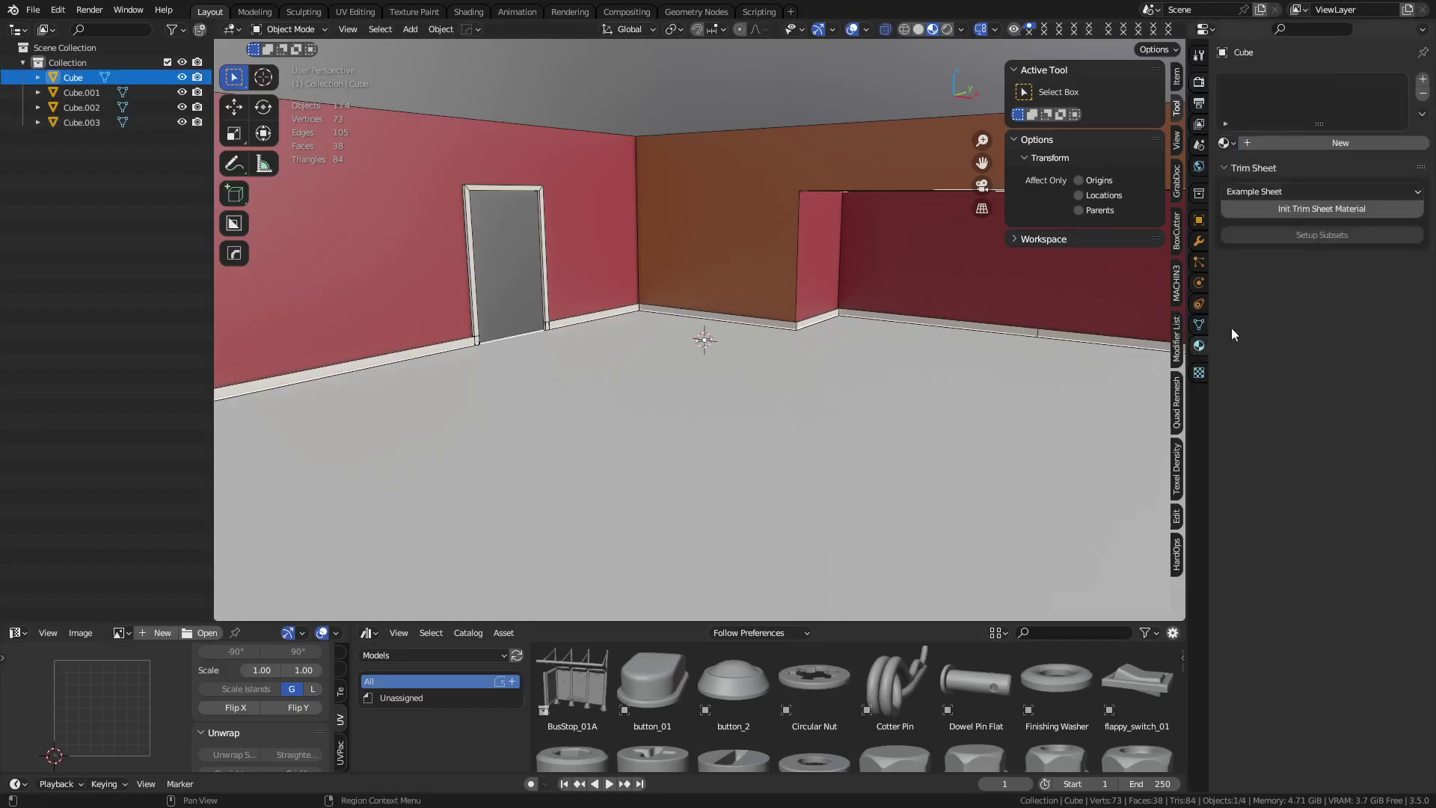
click(1264, 142)
click(1360, 302)
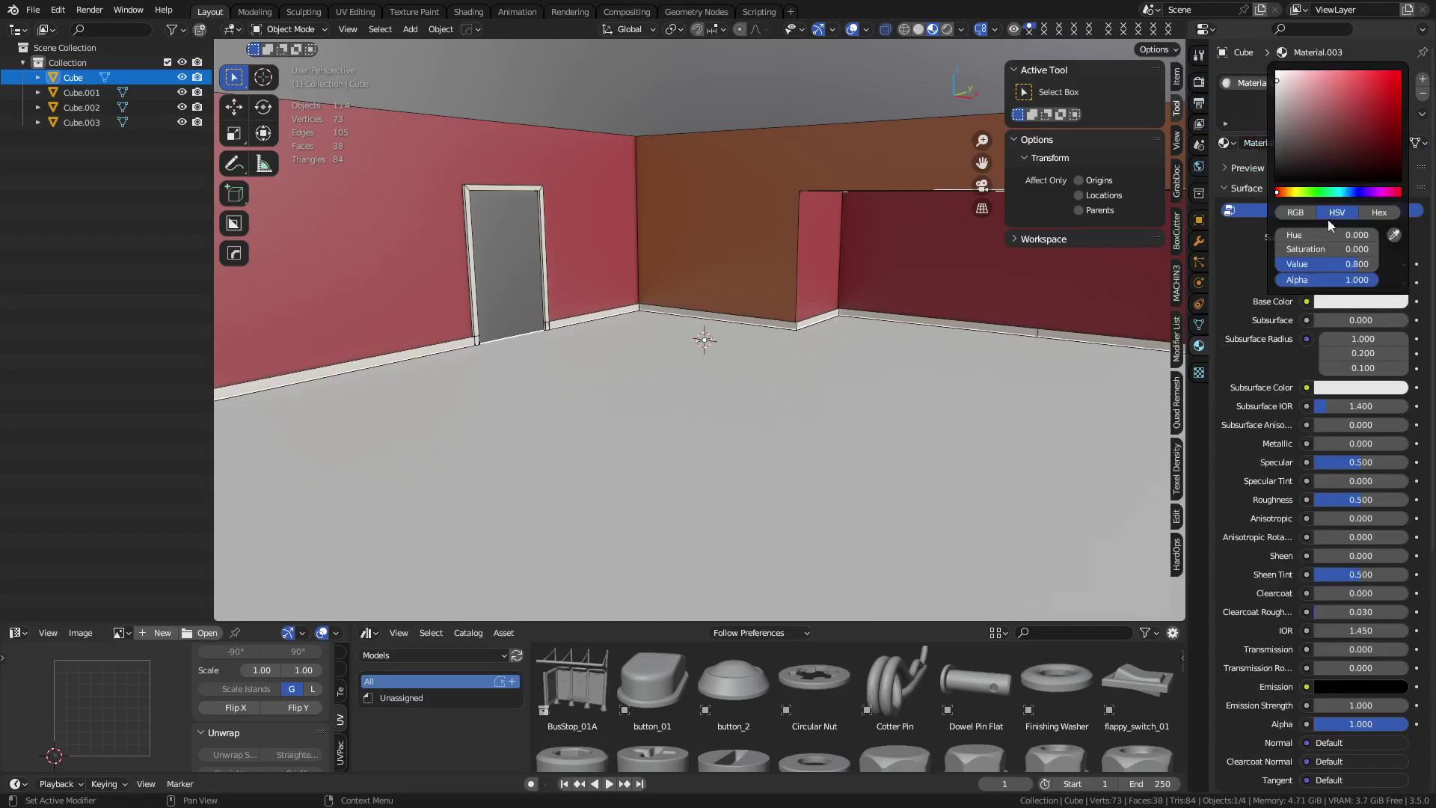
click(1287, 192)
click(1331, 136)
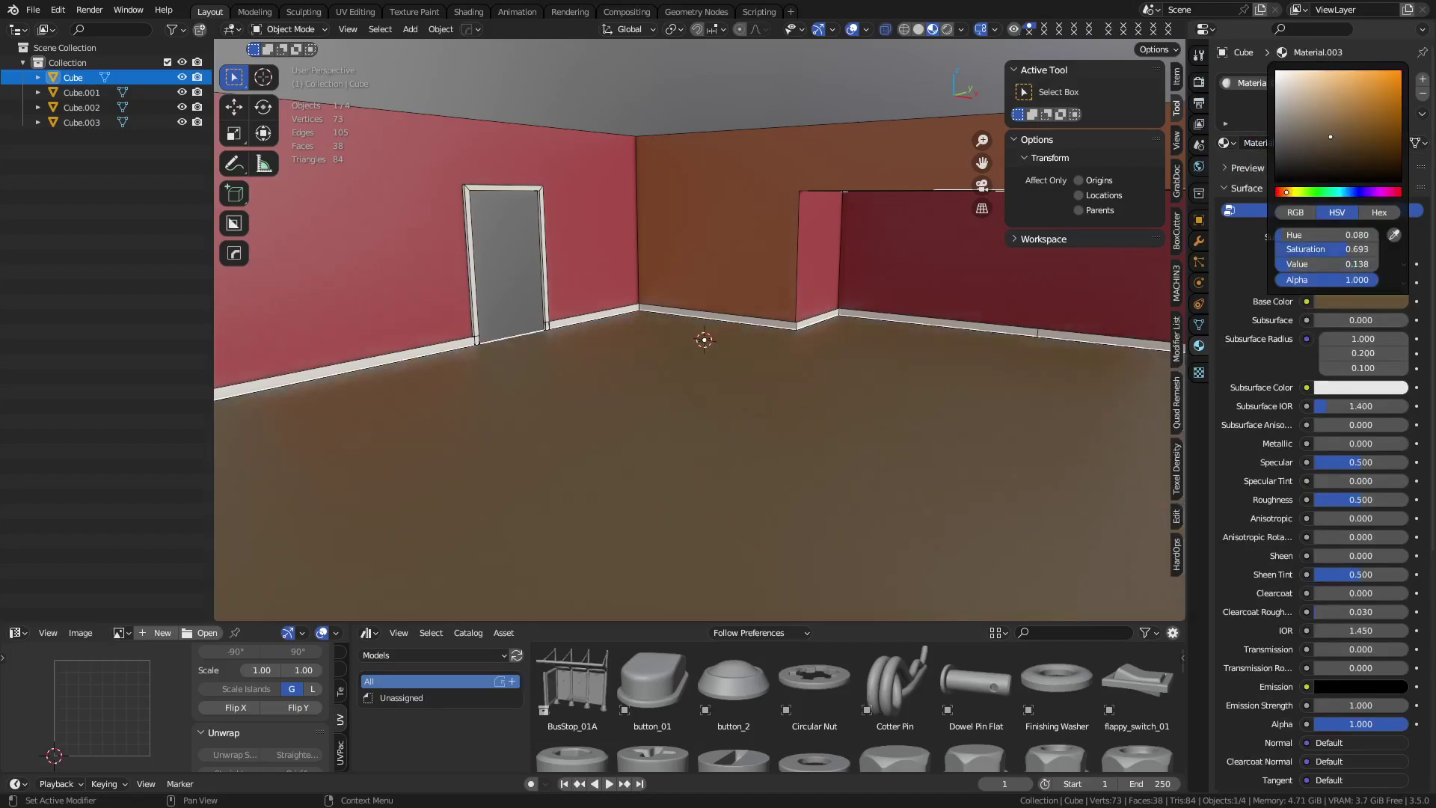
drag(1376, 499, 1348, 500)
click(503, 296)
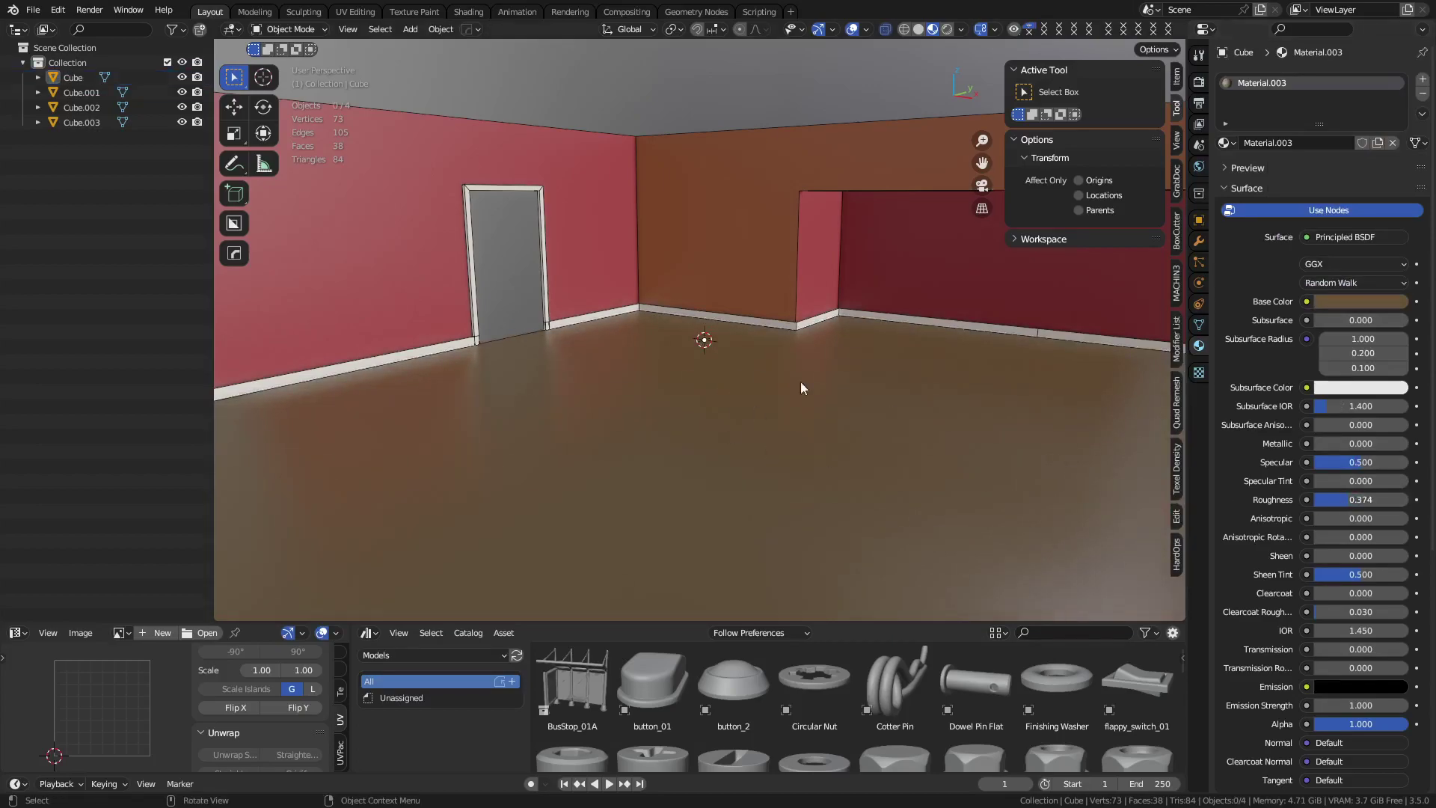
mouse_move(855, 421)
mouse_down()
mouse_move(856, 406)
mouse_move(873, 409)
mouse_move(848, 401)
mouse_up()
drag(928, 379, 958, 329)
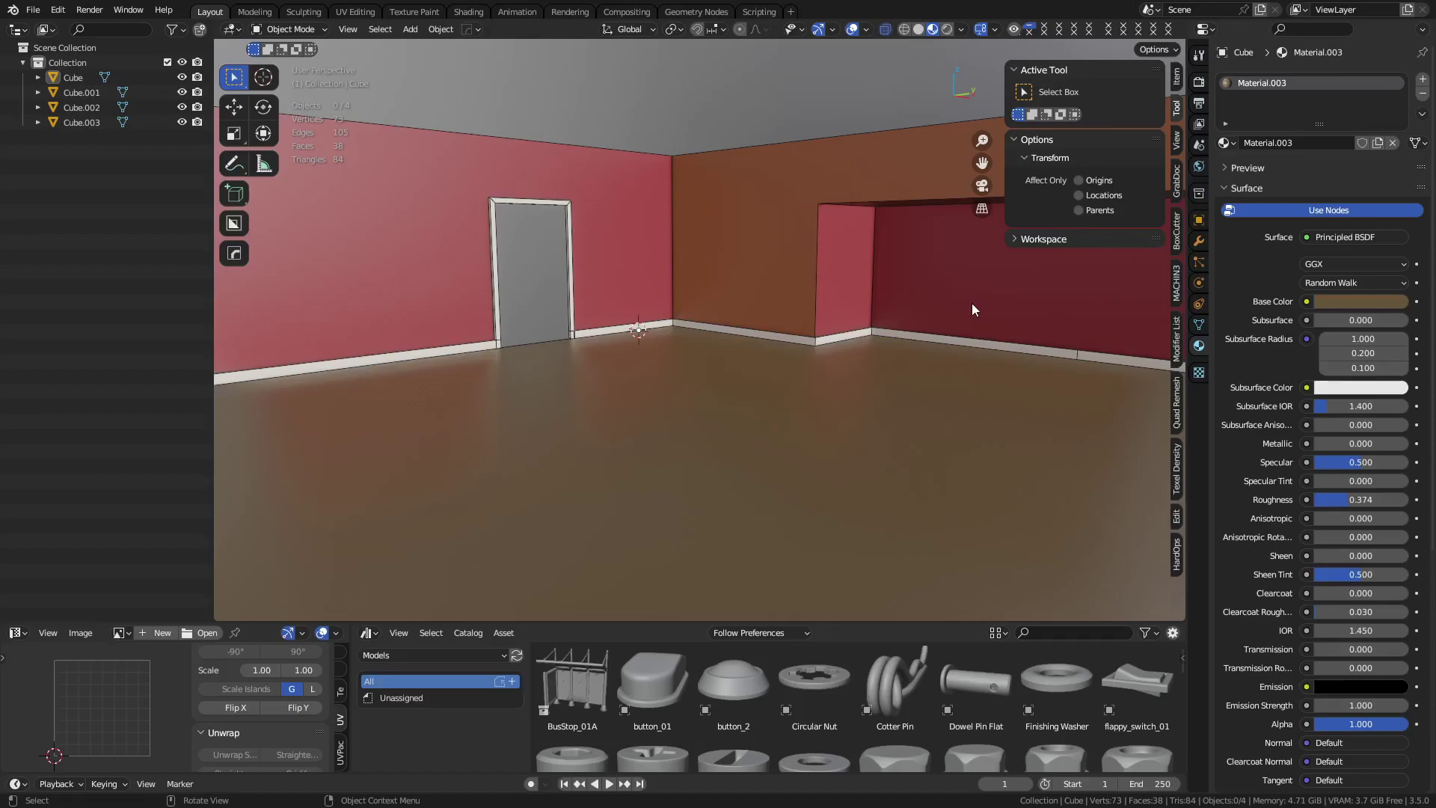
Shift the floor colour to a saturated reddish brown (HSV 0.040, 0.913, 0.168)
click(1369, 301)
click(1284, 192)
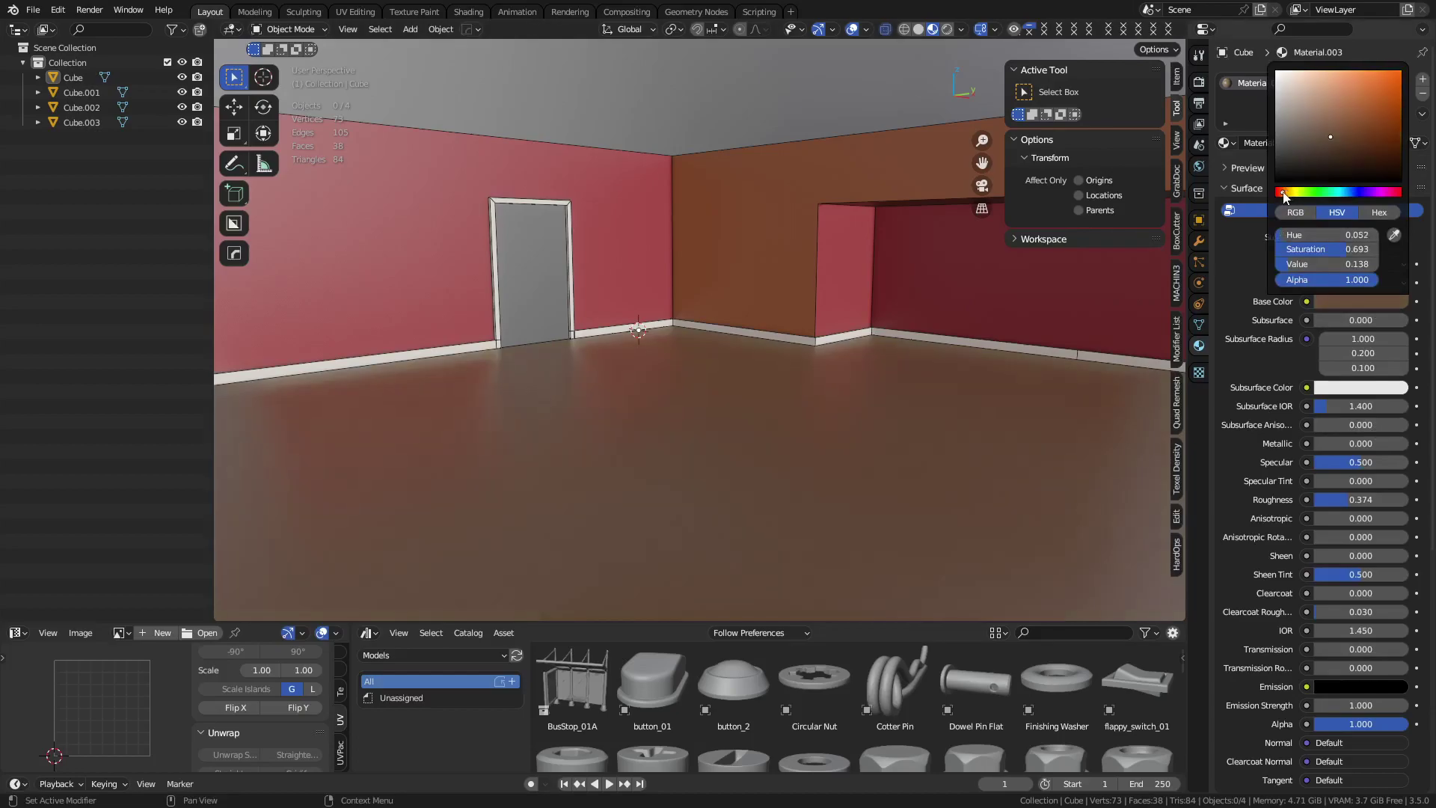
drag(1354, 137, 1361, 137)
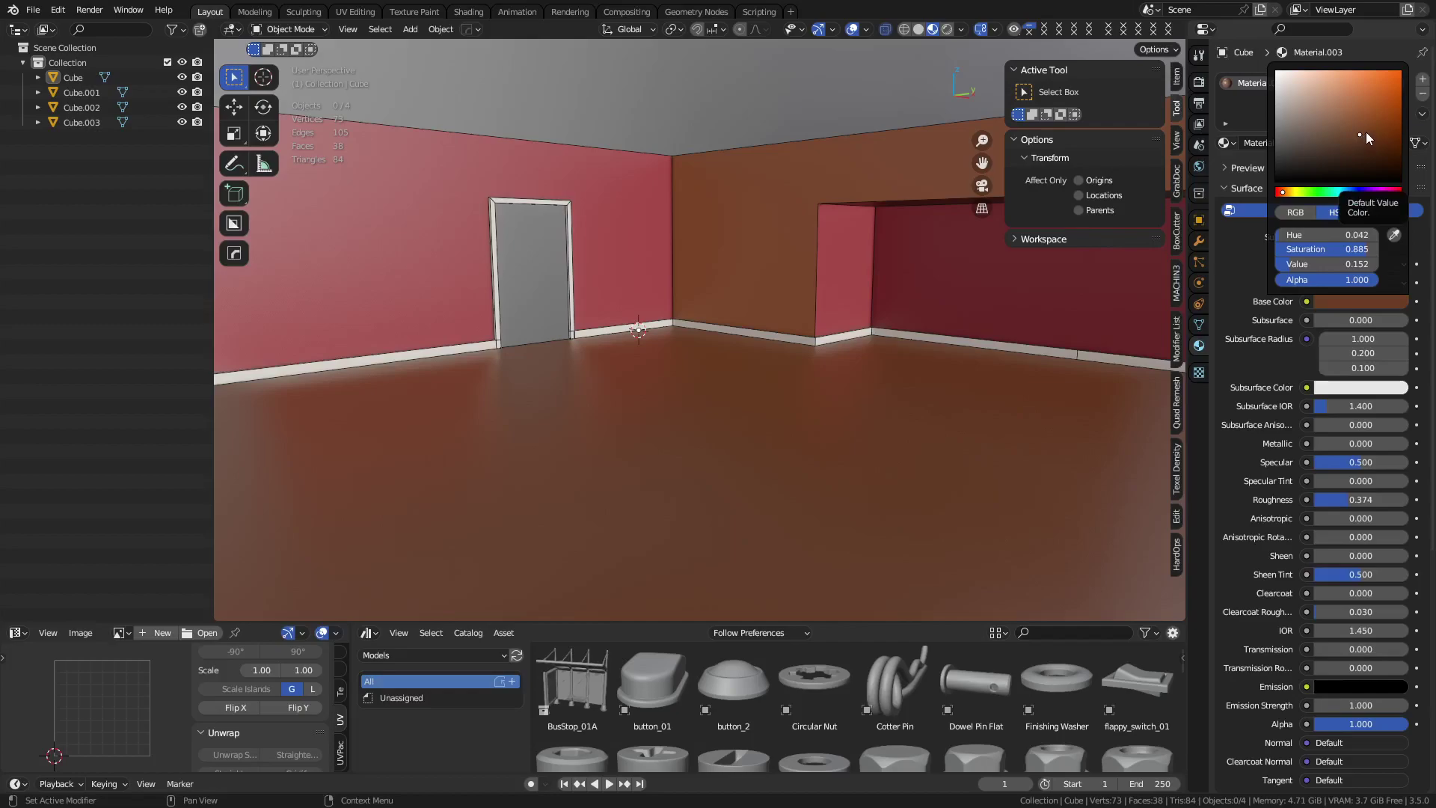
click(1366, 131)
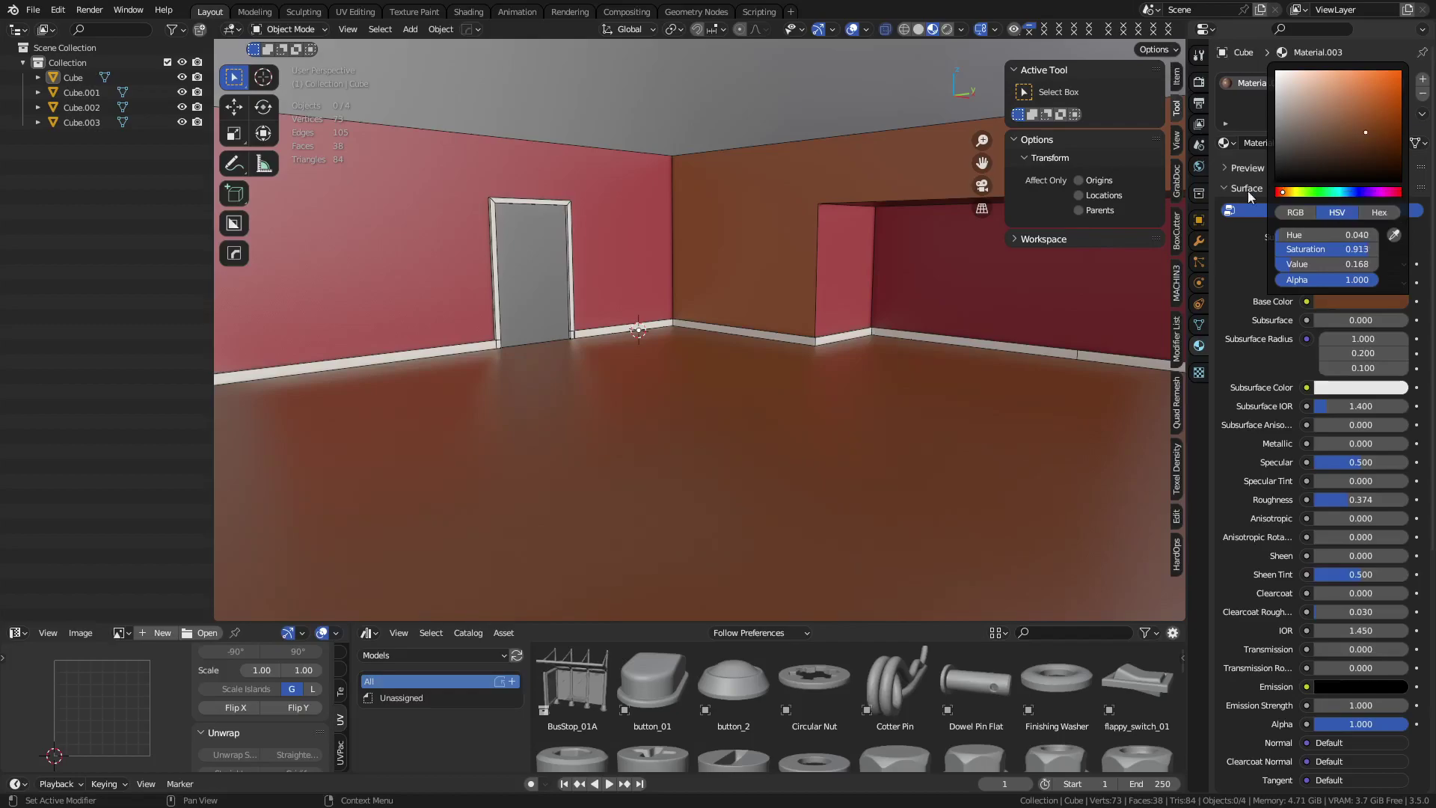
drag(623, 338, 784, 343)
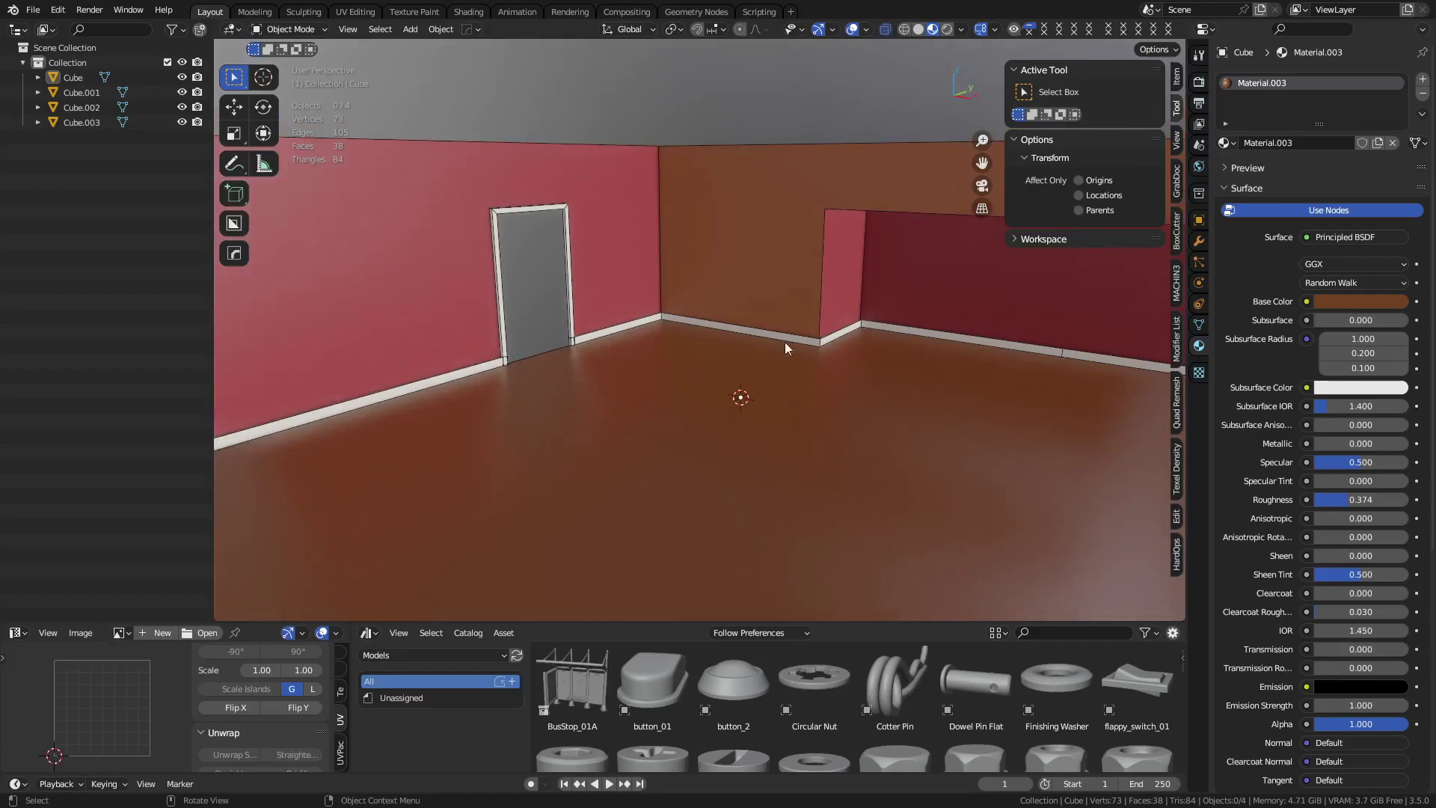
Light the viewport with the small_apartment HDRI, then try another HDRI
click(962, 29)
click(969, 133)
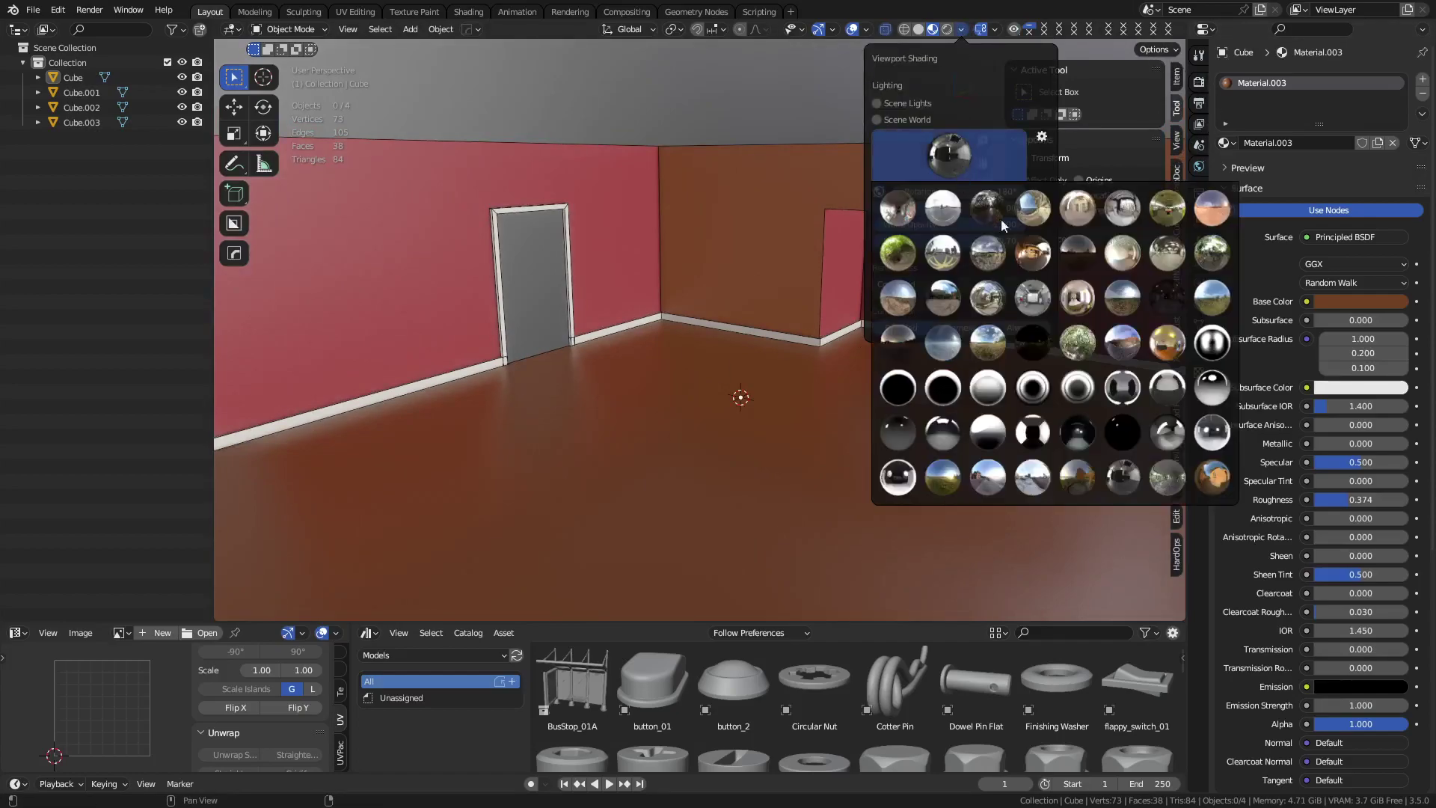
click(1169, 352)
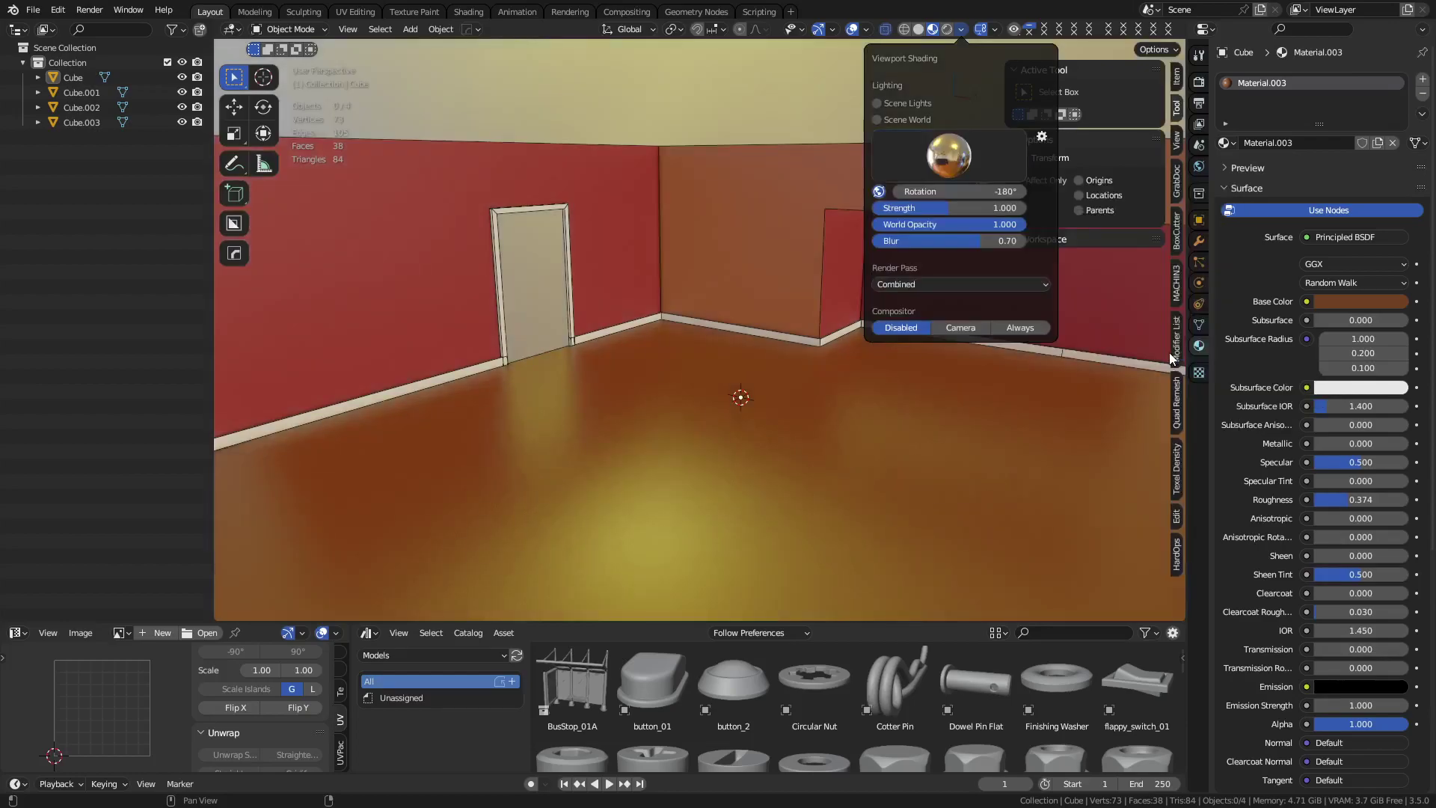
click(930, 166)
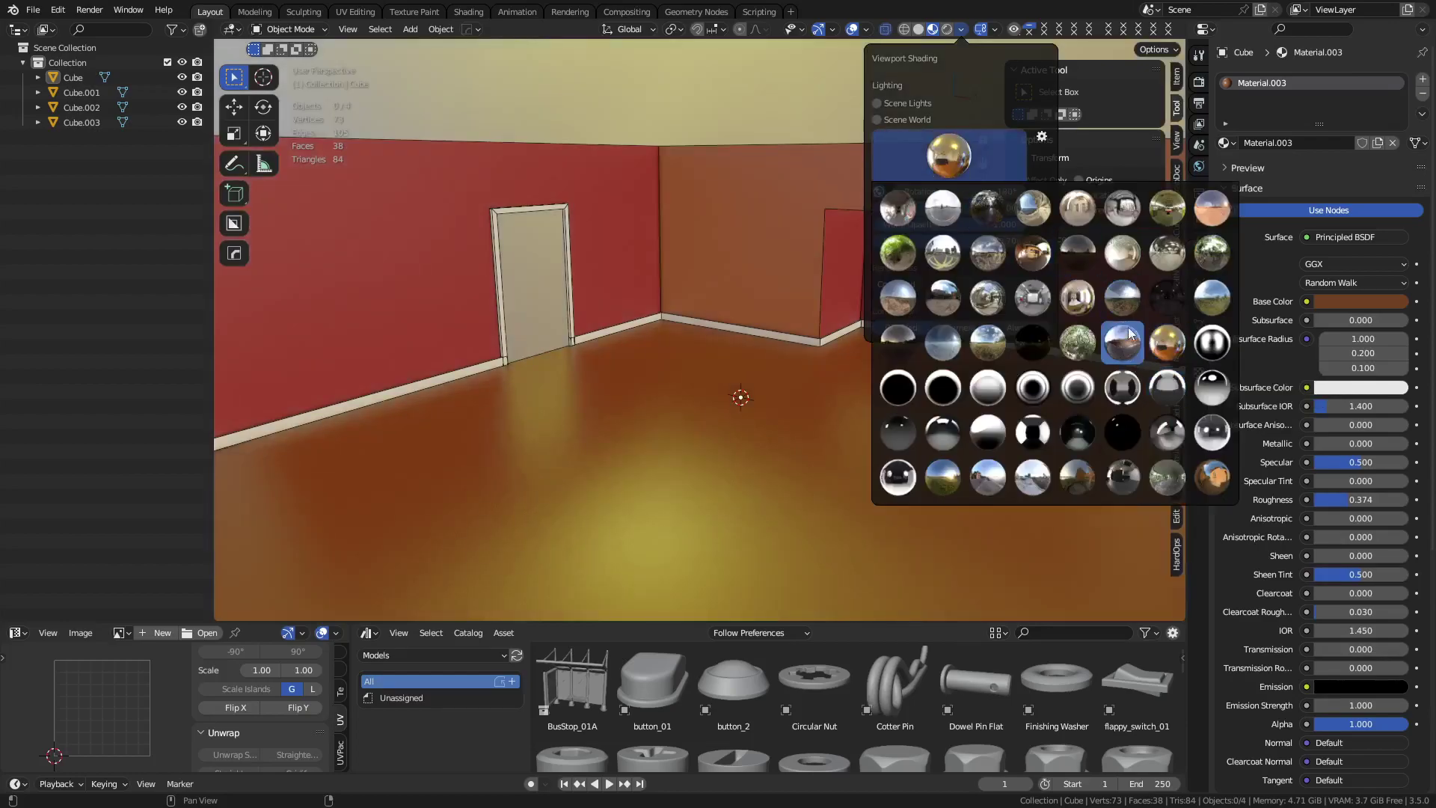
click(1090, 297)
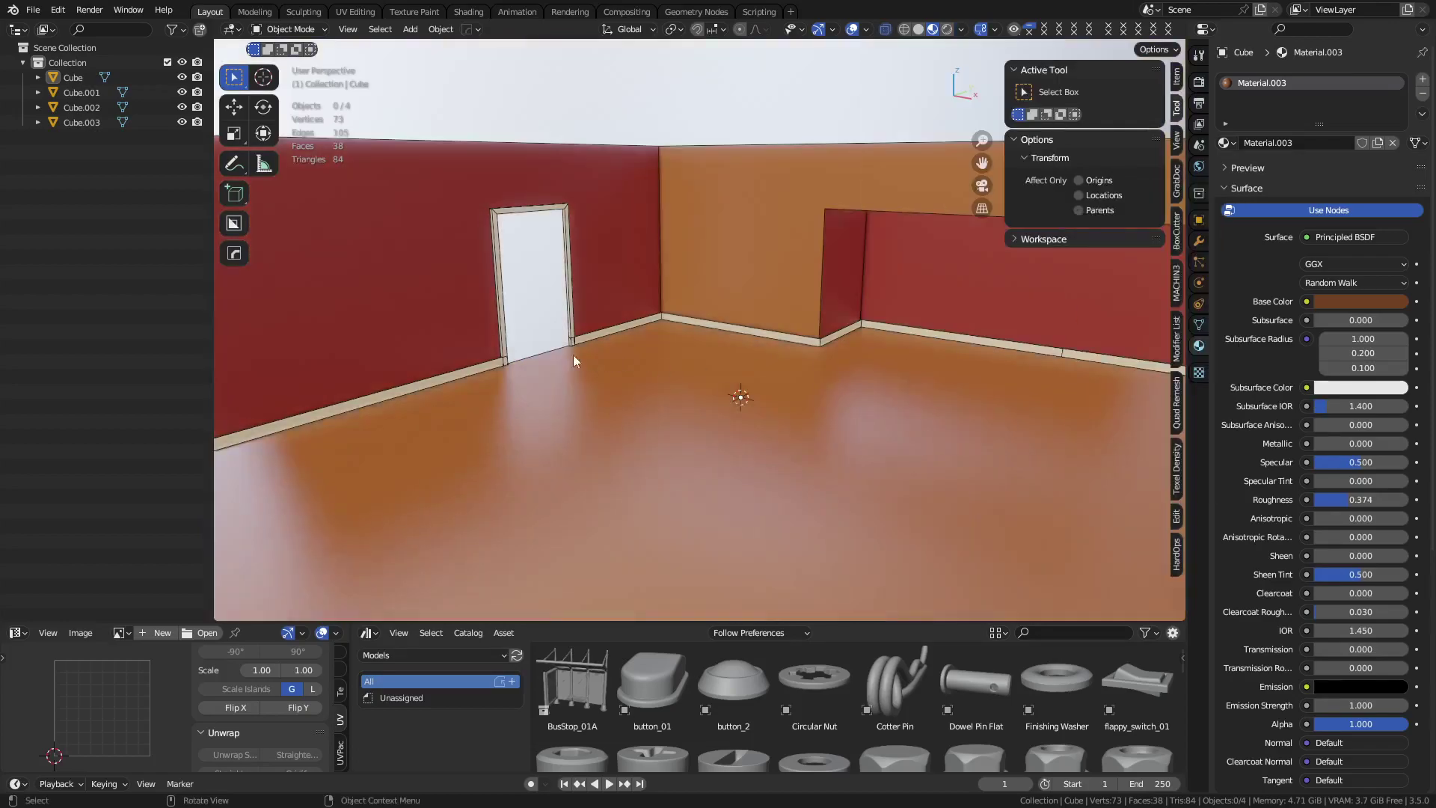
Switch viewport lighting to the elevator_corridor HDRI and select the walls object
click(961, 29)
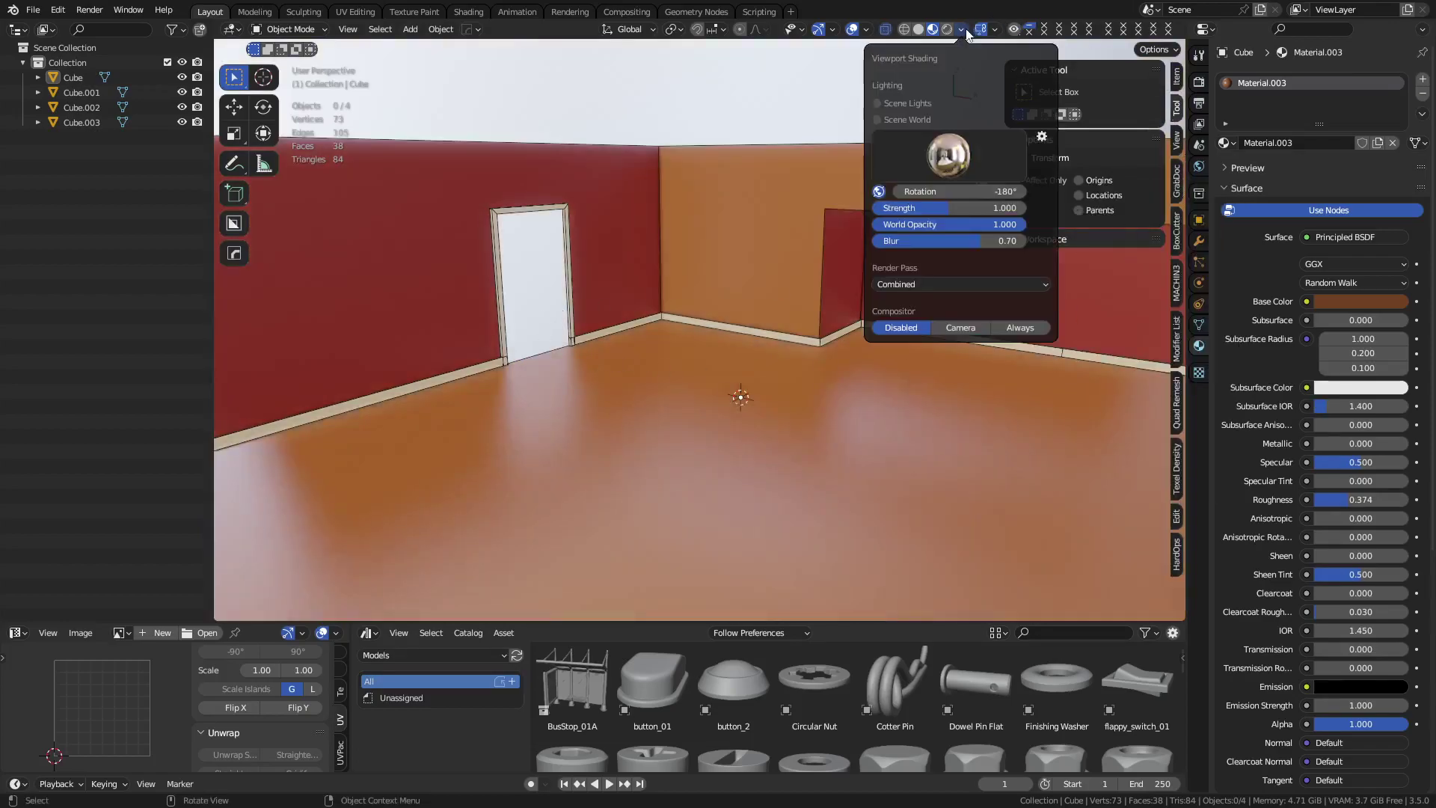
click(950, 156)
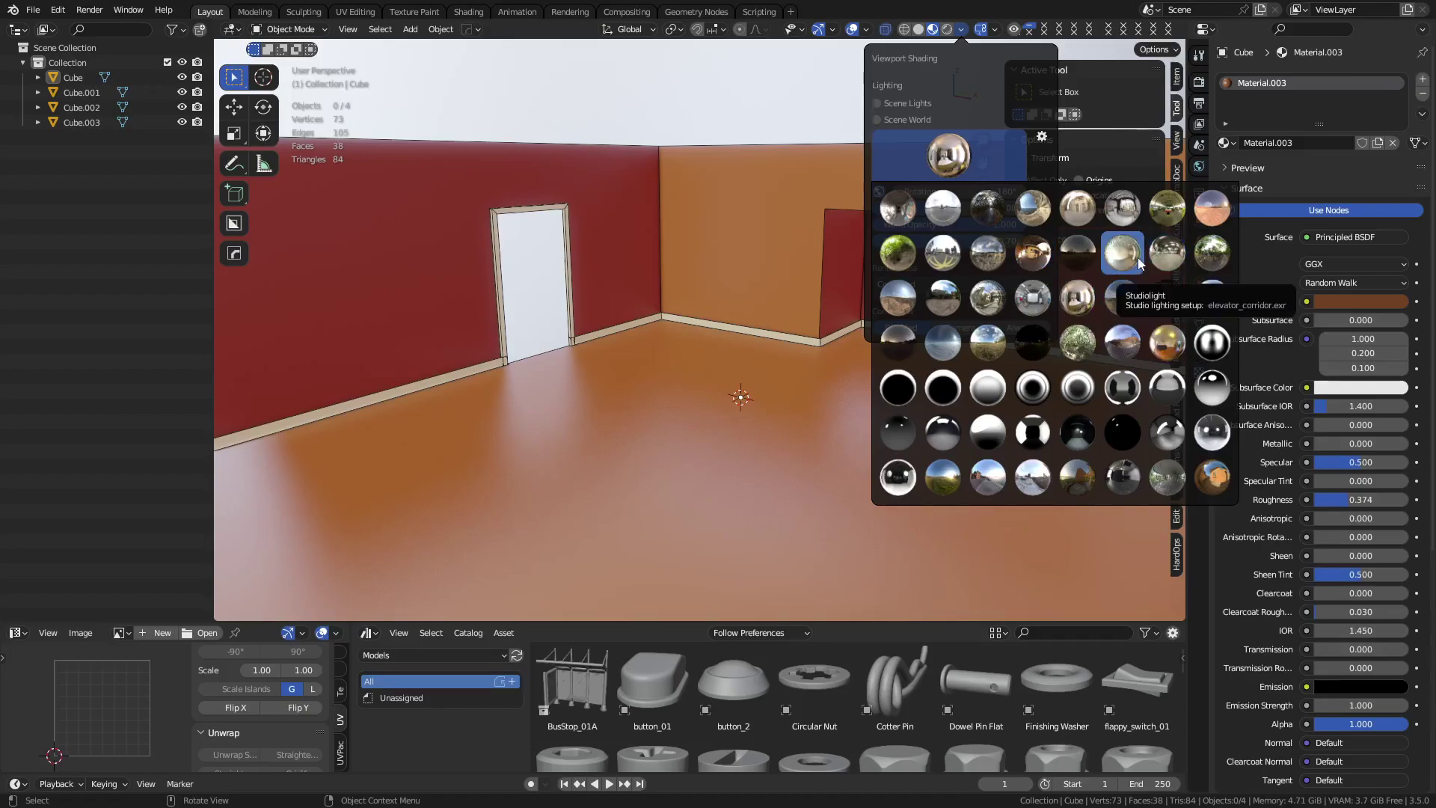
click(993, 349)
drag(546, 308, 778, 413)
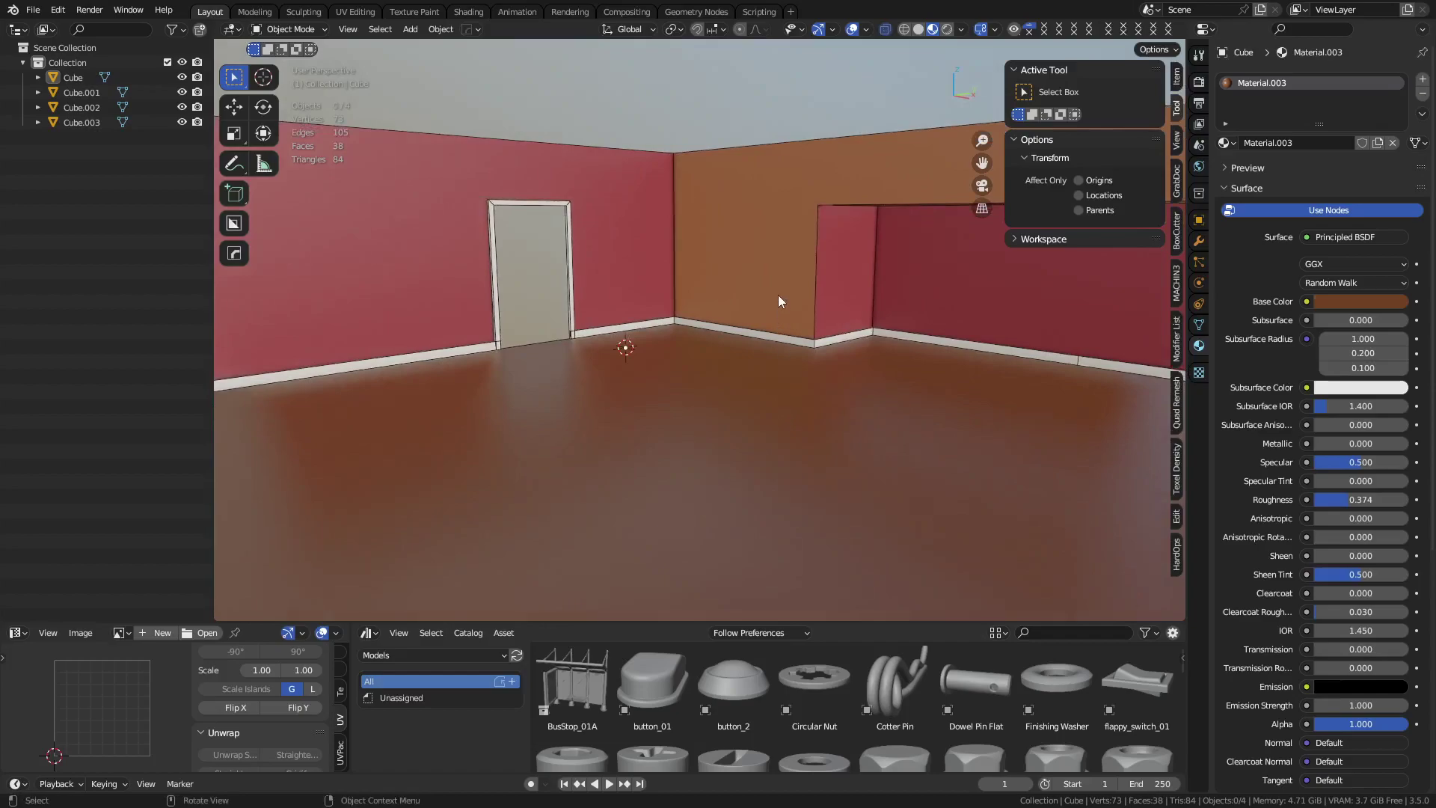
click(768, 252)
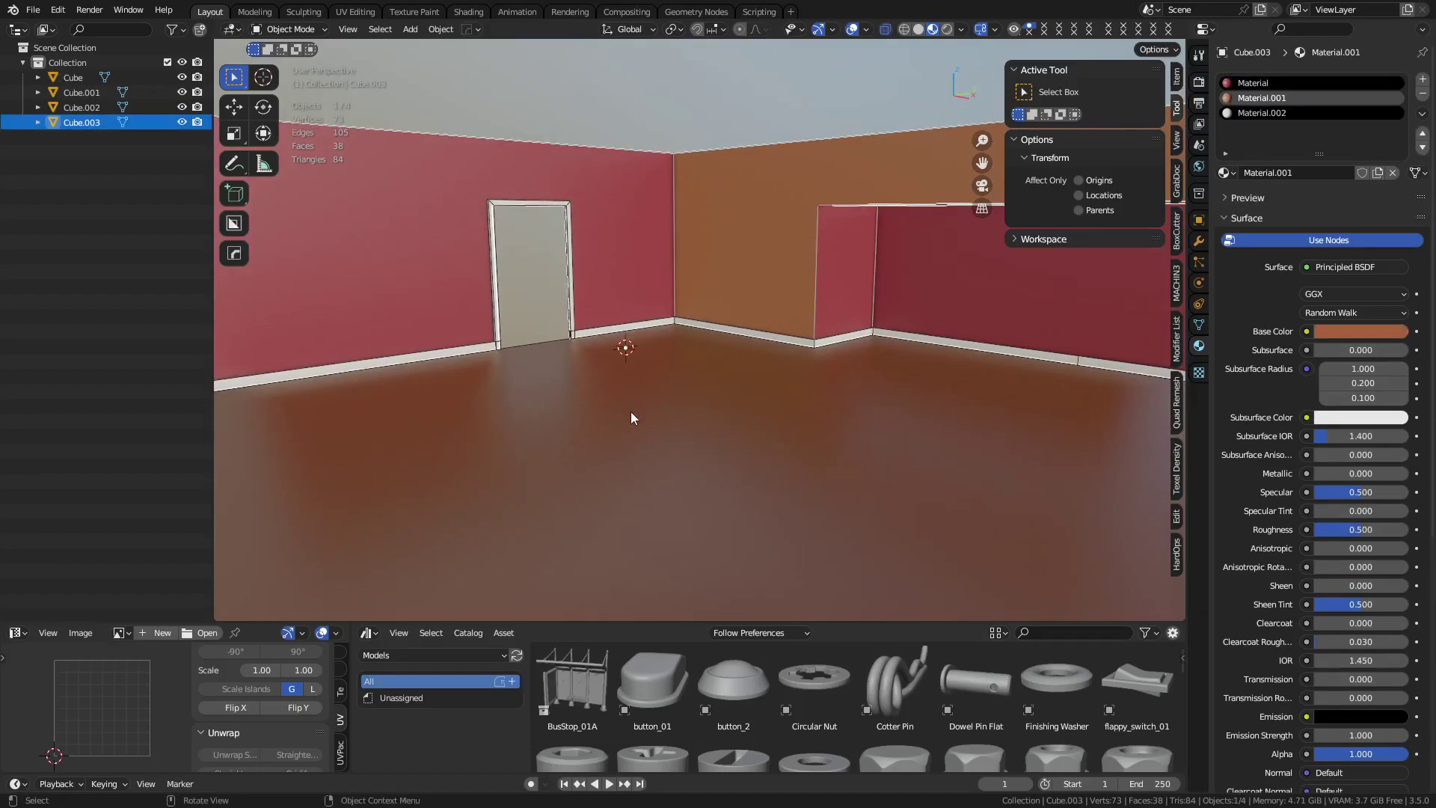